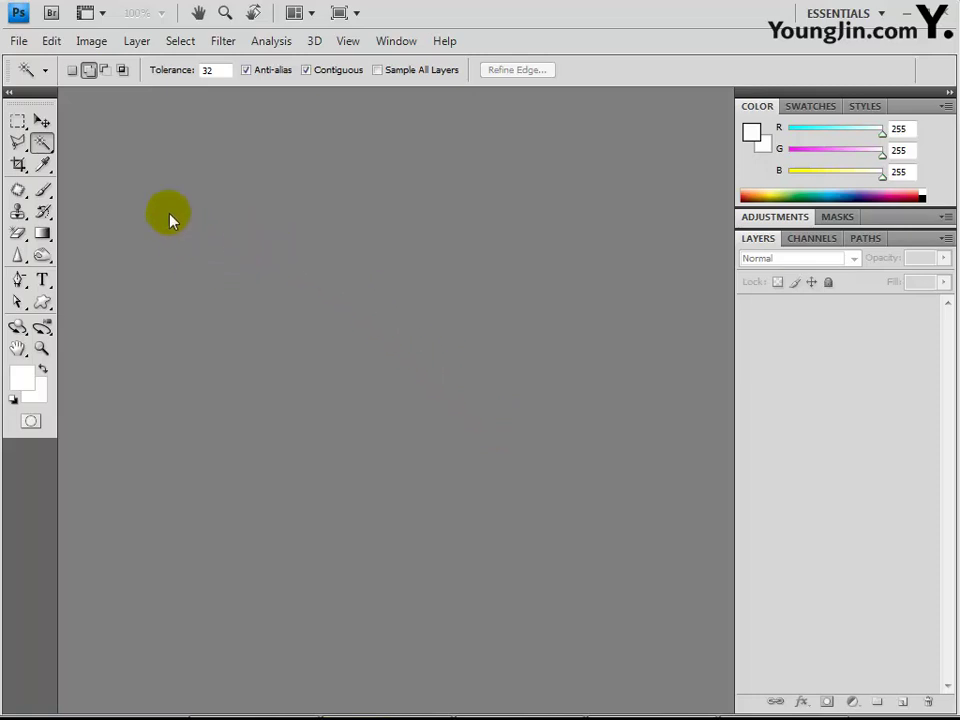
Create a new RGB document 400 pixels wide and 500 pixels high at 72 pixels/inch with a white background.
click(20, 40)
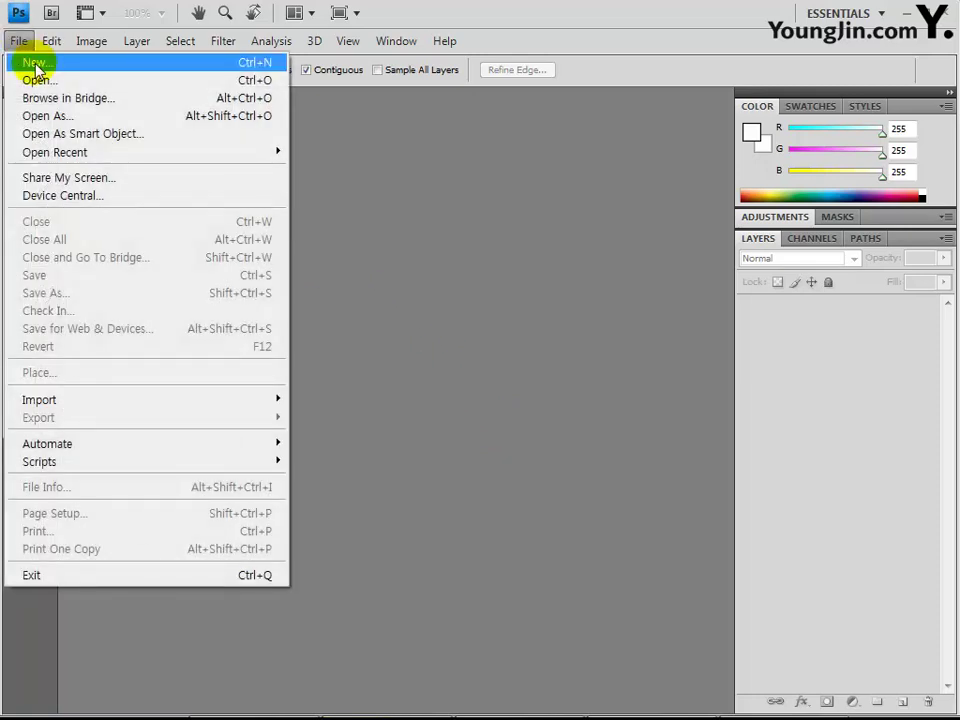
click(33, 62)
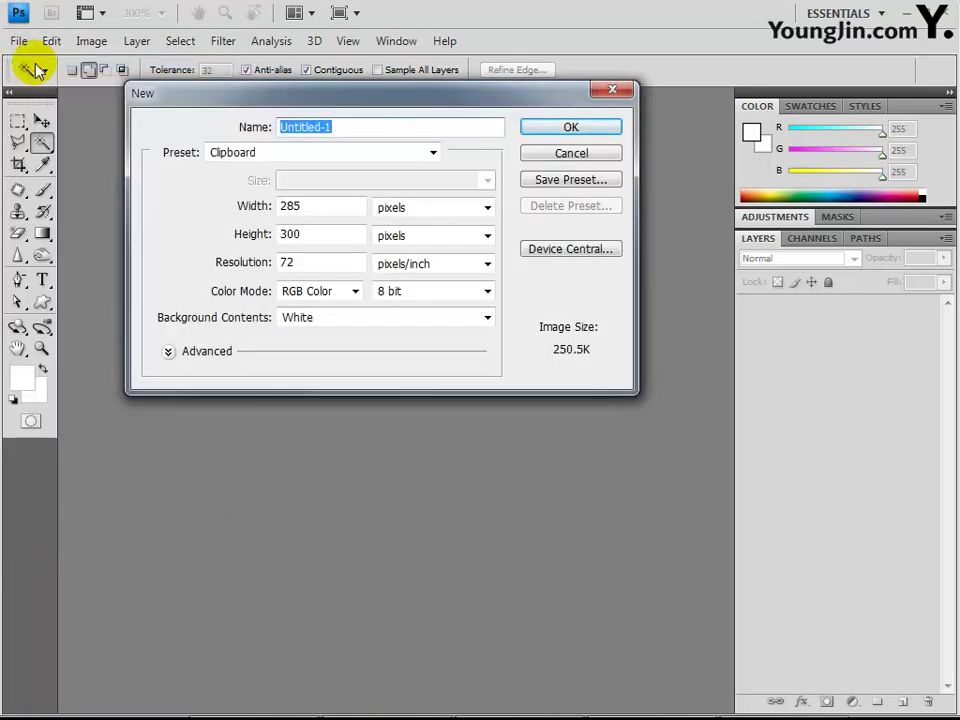
double_click(336, 208)
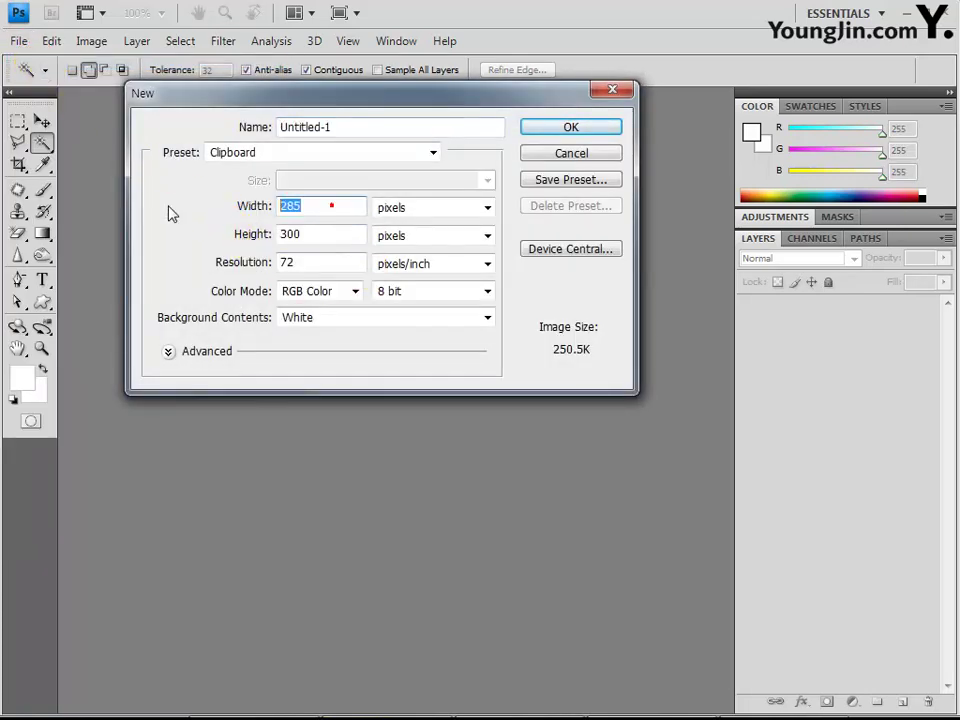
text(40)
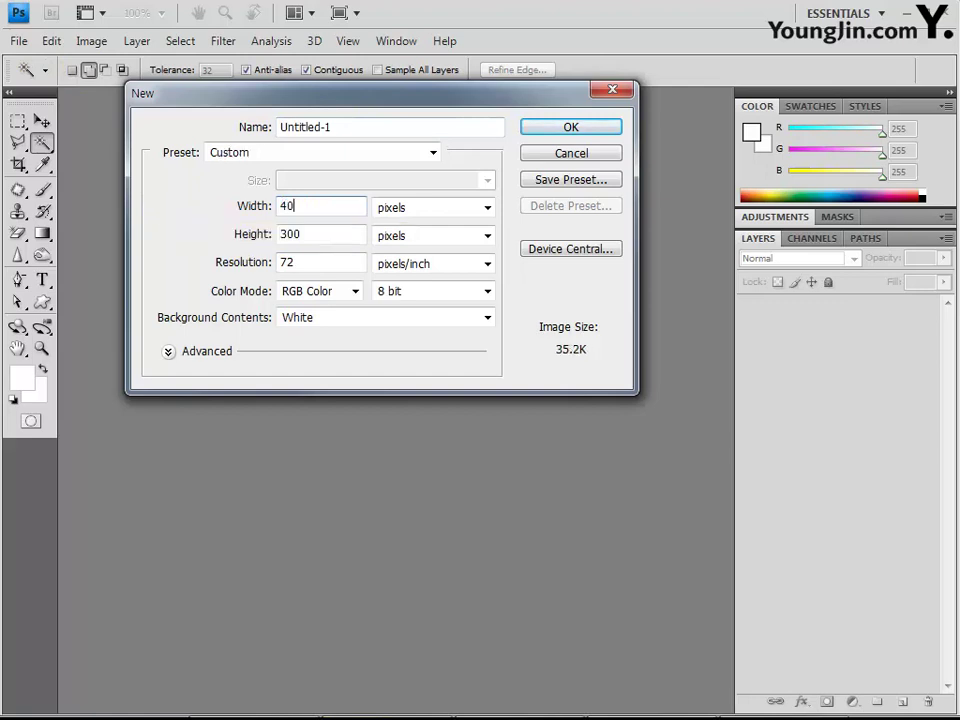
text(0)
key(Tab)
key(Tab)
text(500)
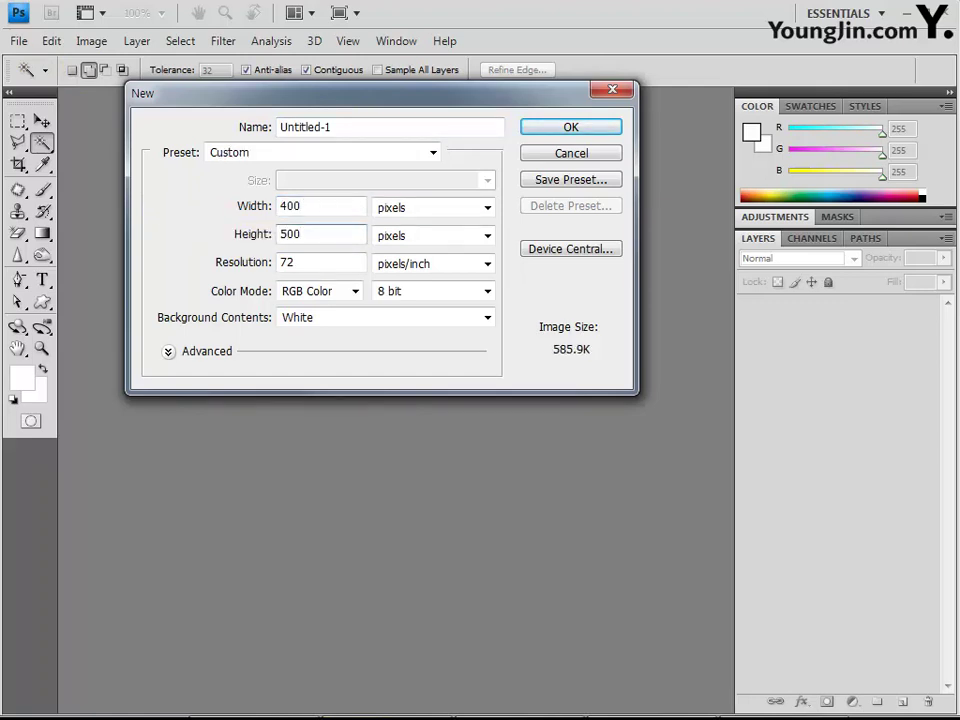
key(Return)
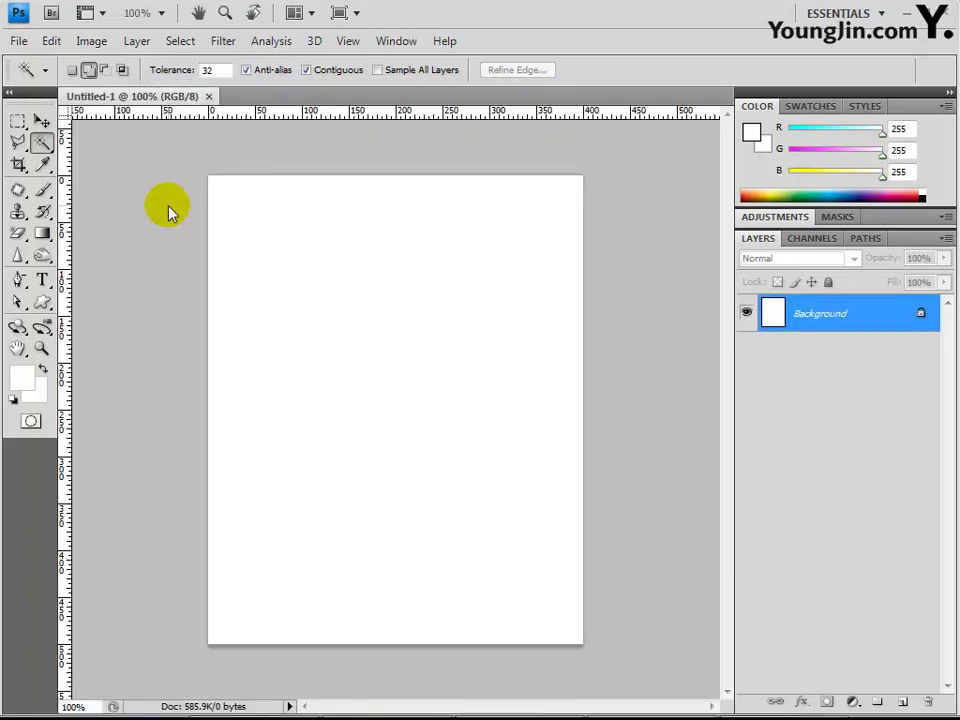
Add three vertical guides to the canvas at 100, 200 and 300 px.
click(350, 41)
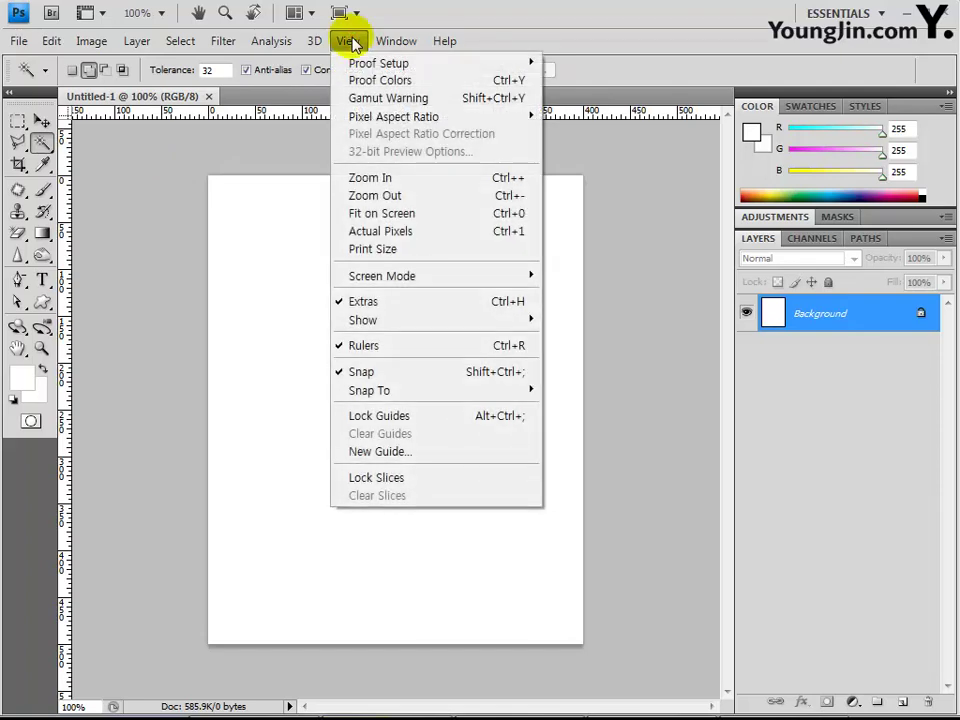
click(400, 451)
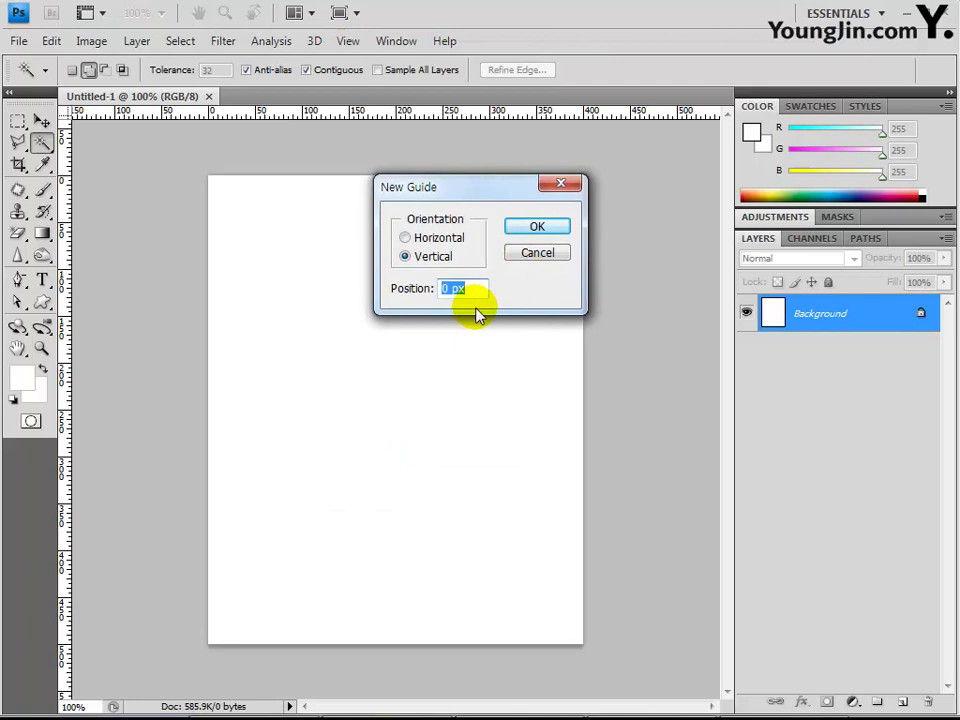
text(100)
key(Return)
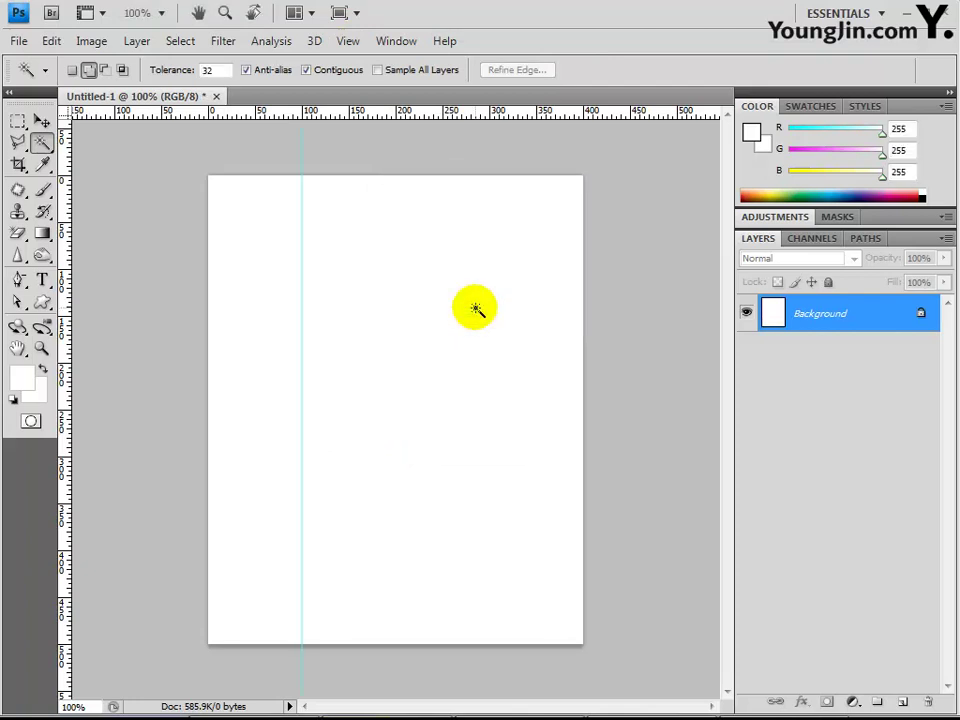
click(358, 44)
click(390, 452)
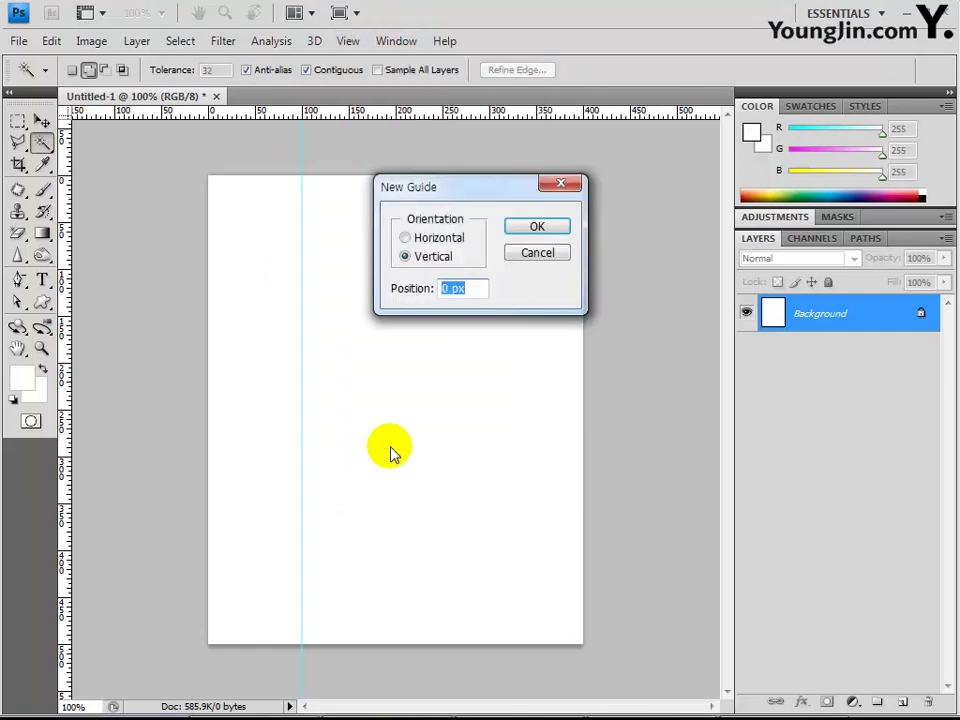
text(200)
key(Return)
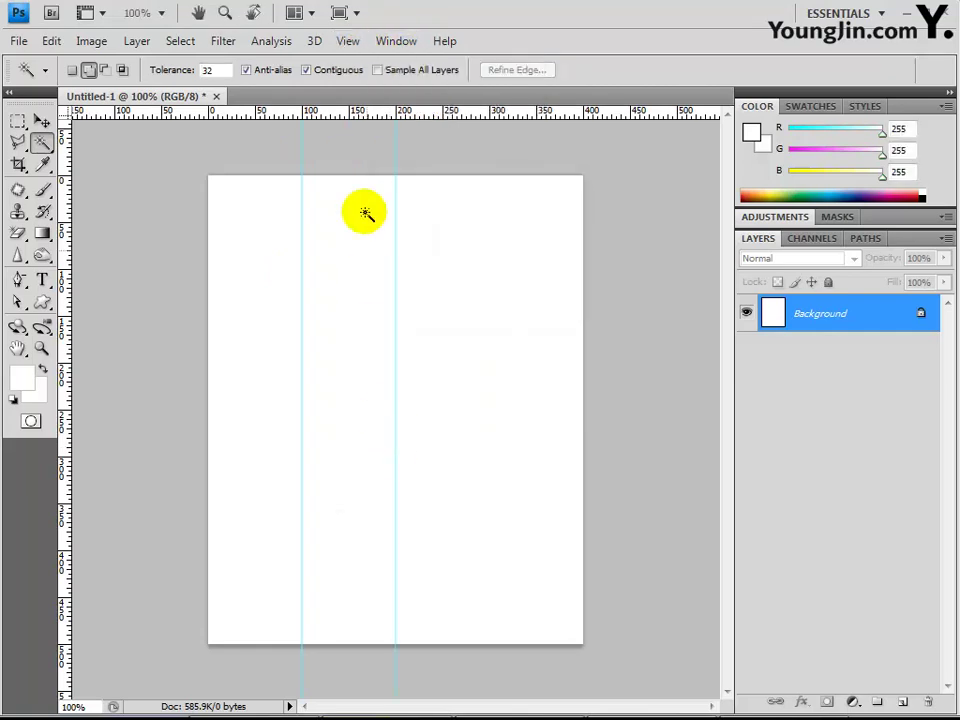
click(347, 42)
click(381, 454)
text(300)
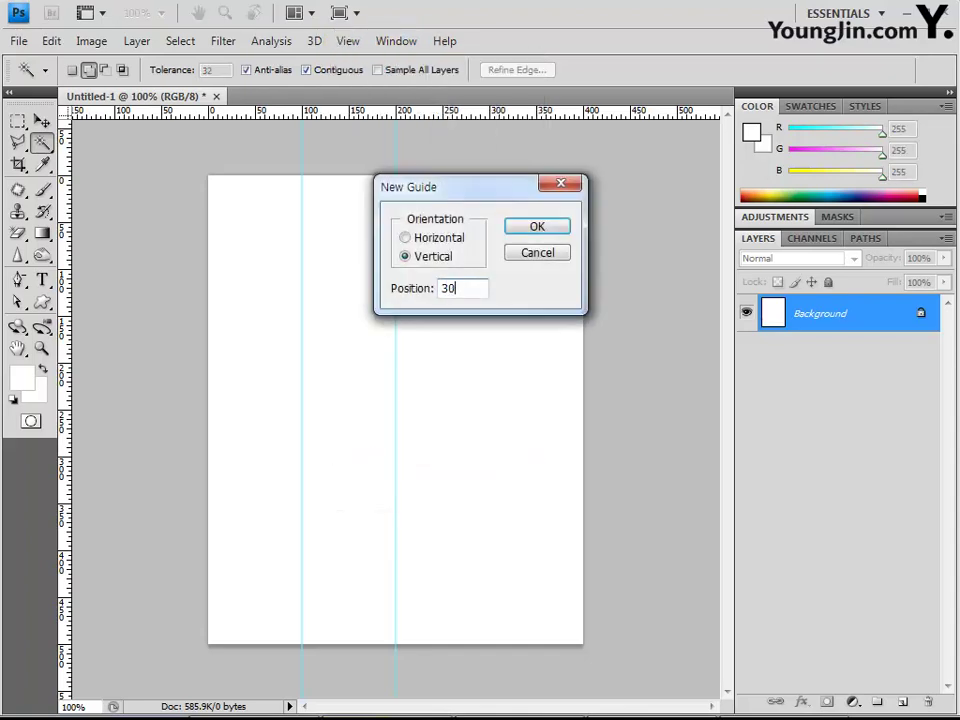
key(Return)
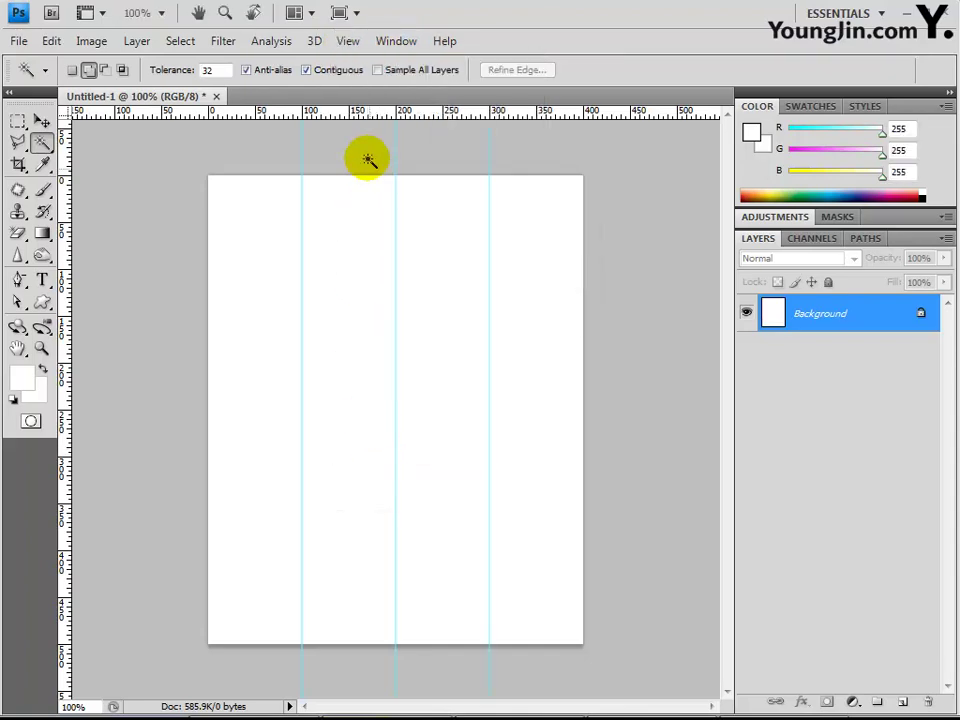
Add a horizontal guide at 100 px.
click(347, 41)
click(410, 451)
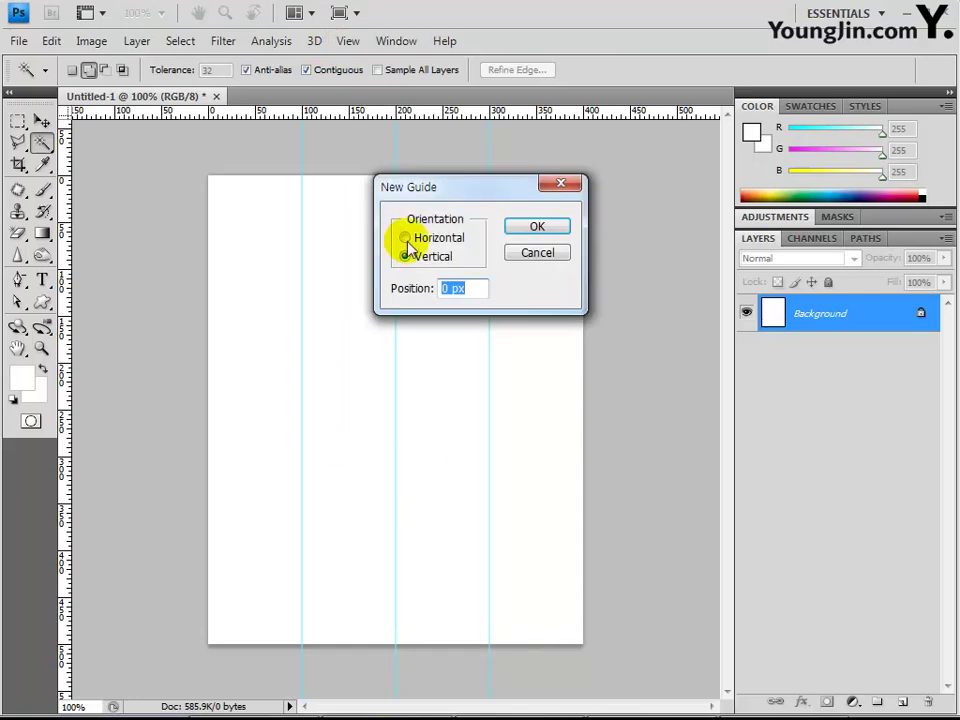
click(410, 237)
double_click(471, 288)
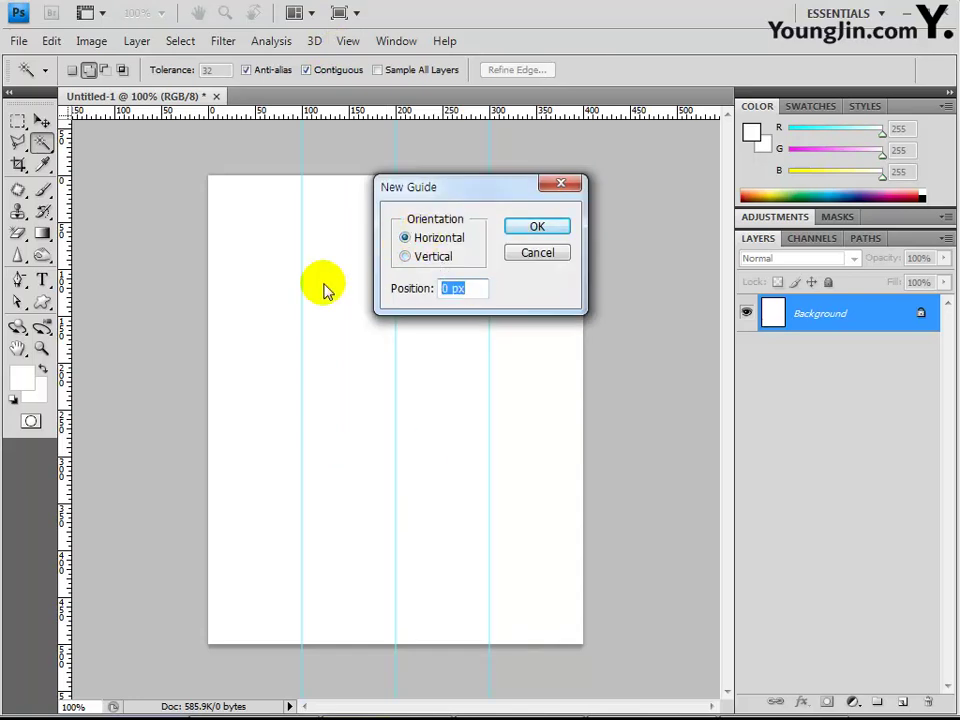
text(100)
key(Return)
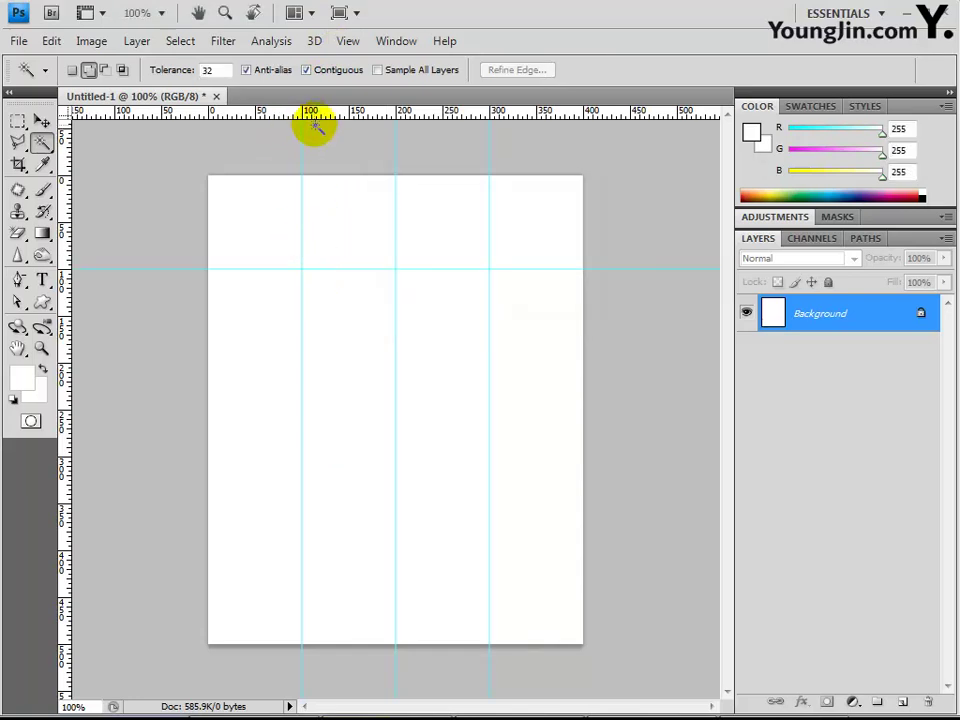
Pull three more horizontal guides from the ruler to about 200, 300 and 400 px.
drag(323, 116, 315, 364)
drag(388, 113, 316, 457)
drag(381, 118, 319, 549)
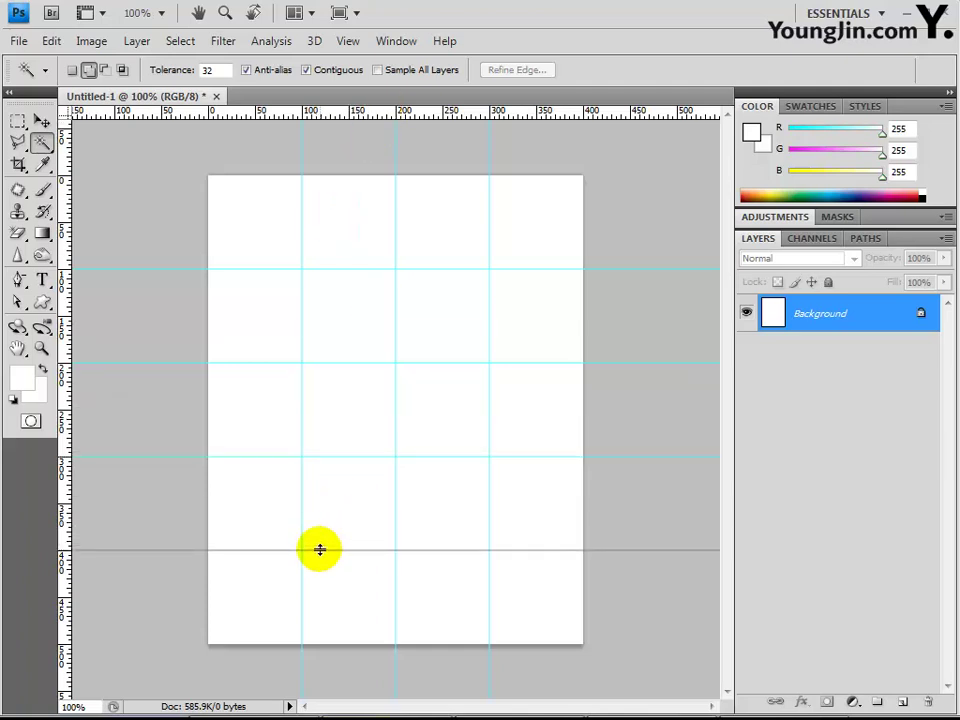
key(Escape)
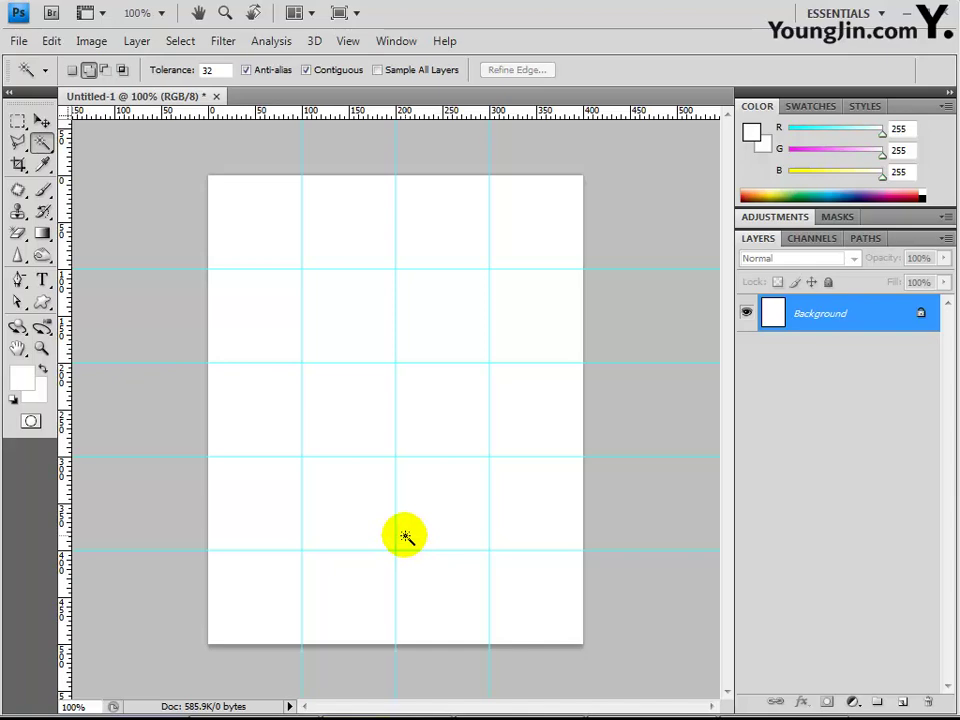
Save the document in Photoshop format in the Chapter04 folder, named with the examinee number followed by "-이름-1".
click(18, 41)
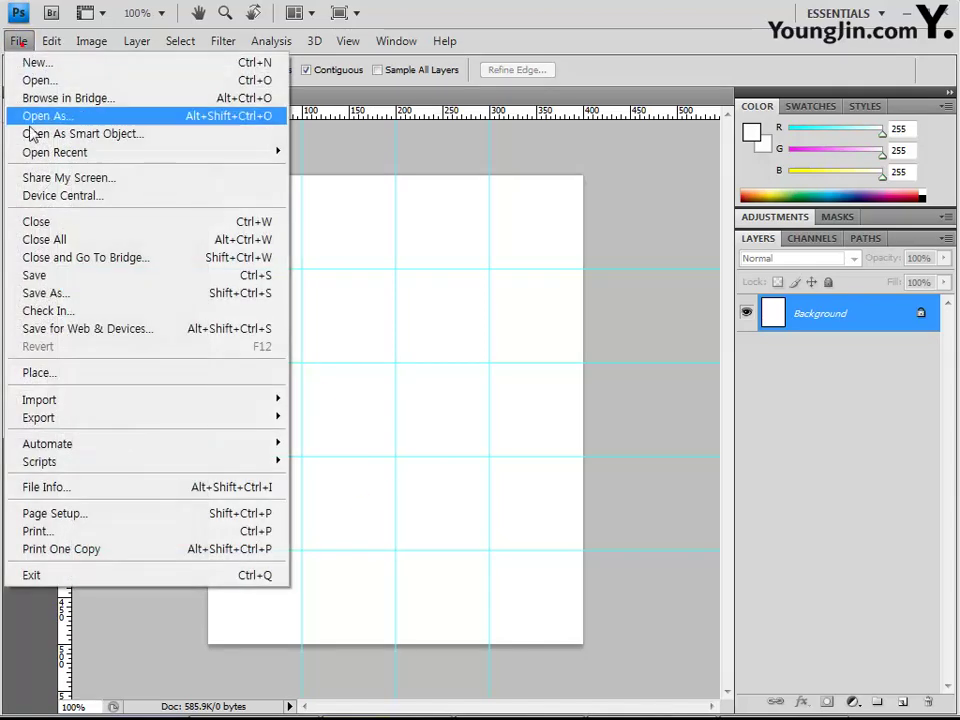
click(79, 293)
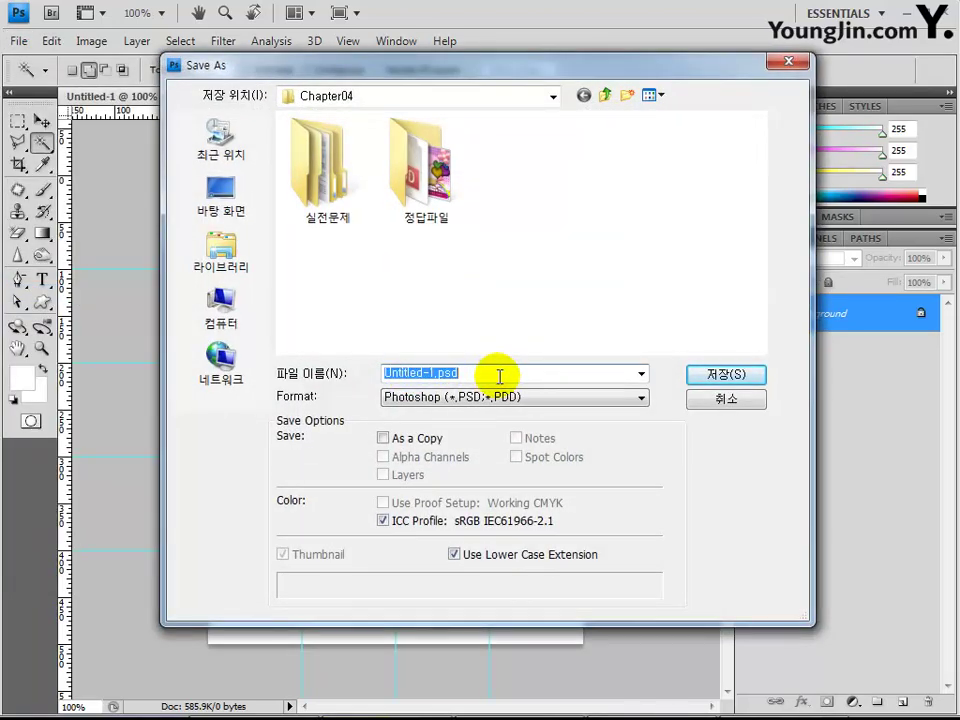
text(G)
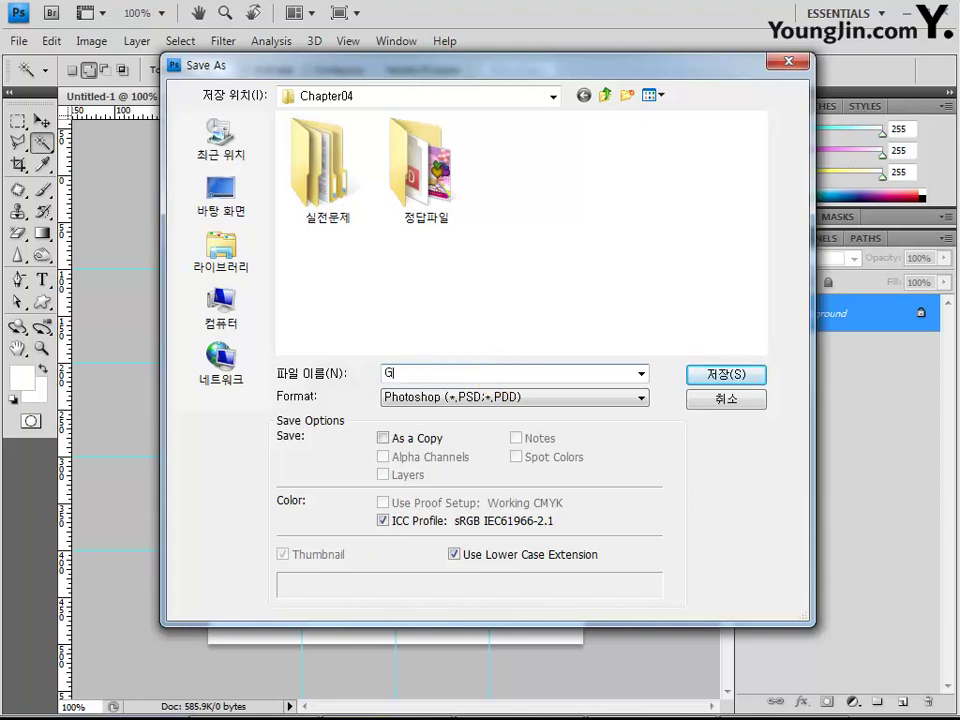
text(123456789-)
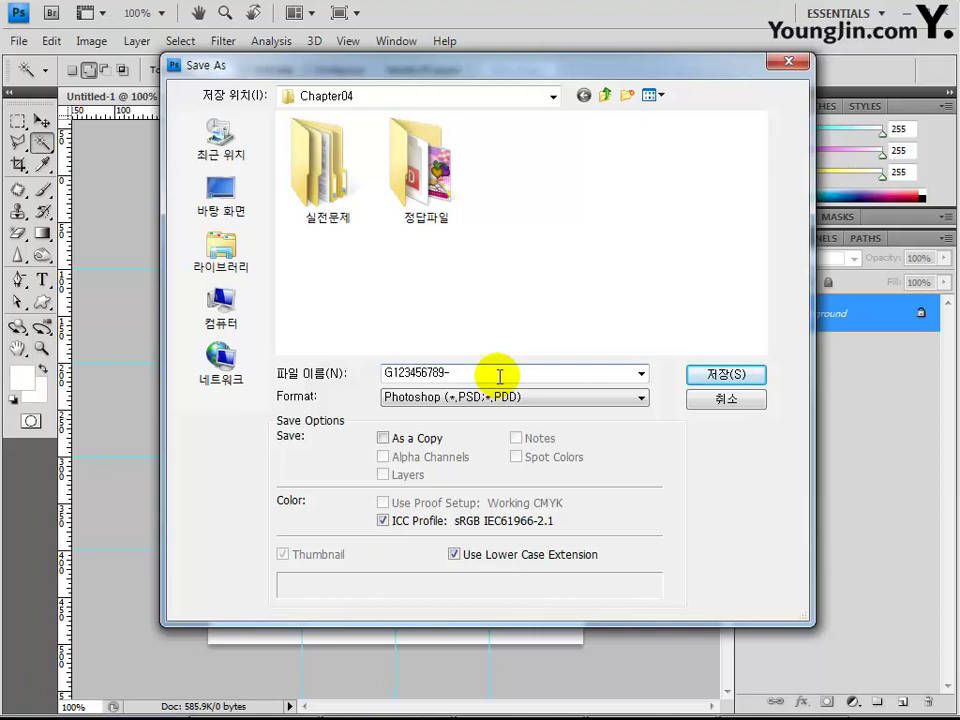
text(이름)
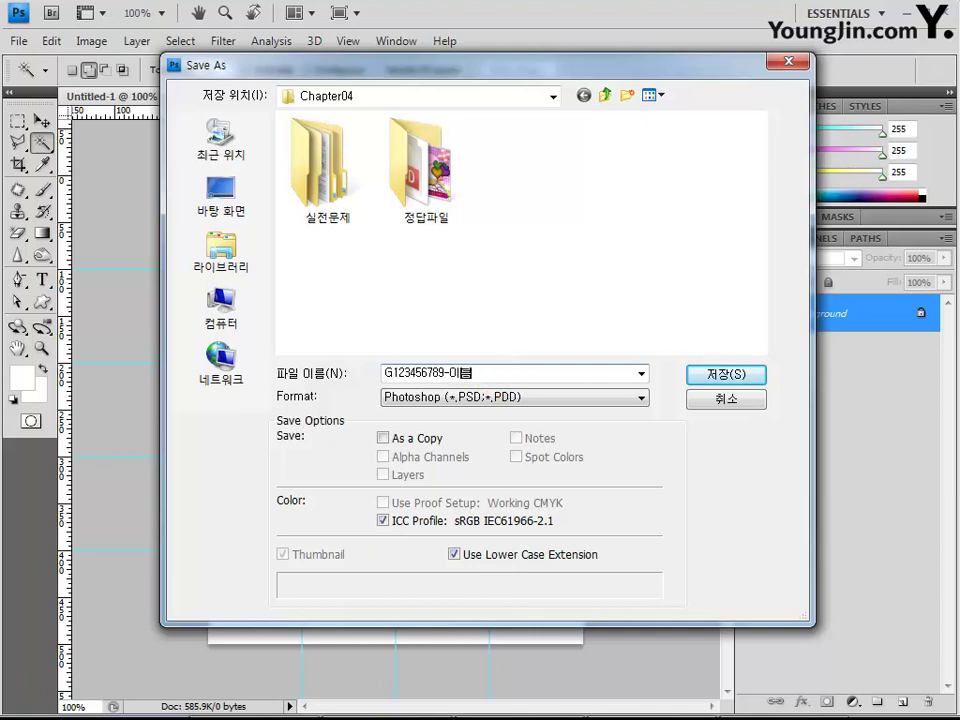
text(-1)
key(Return)
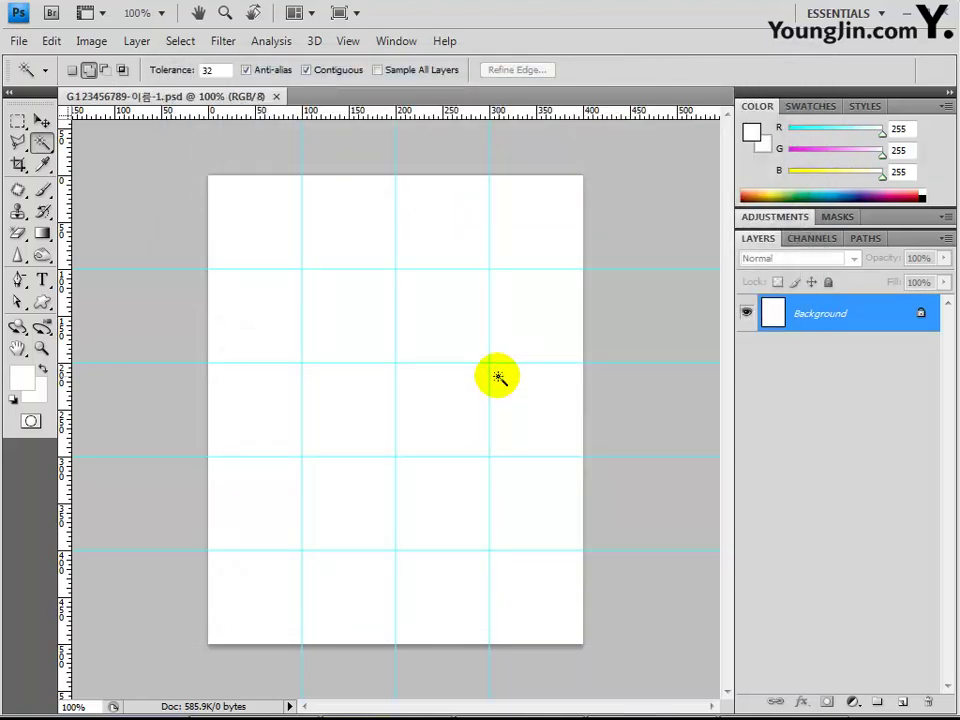
Open the image 1급-1.jpg from the Chapter02 folder inside Part04.
click(19, 41)
click(30, 79)
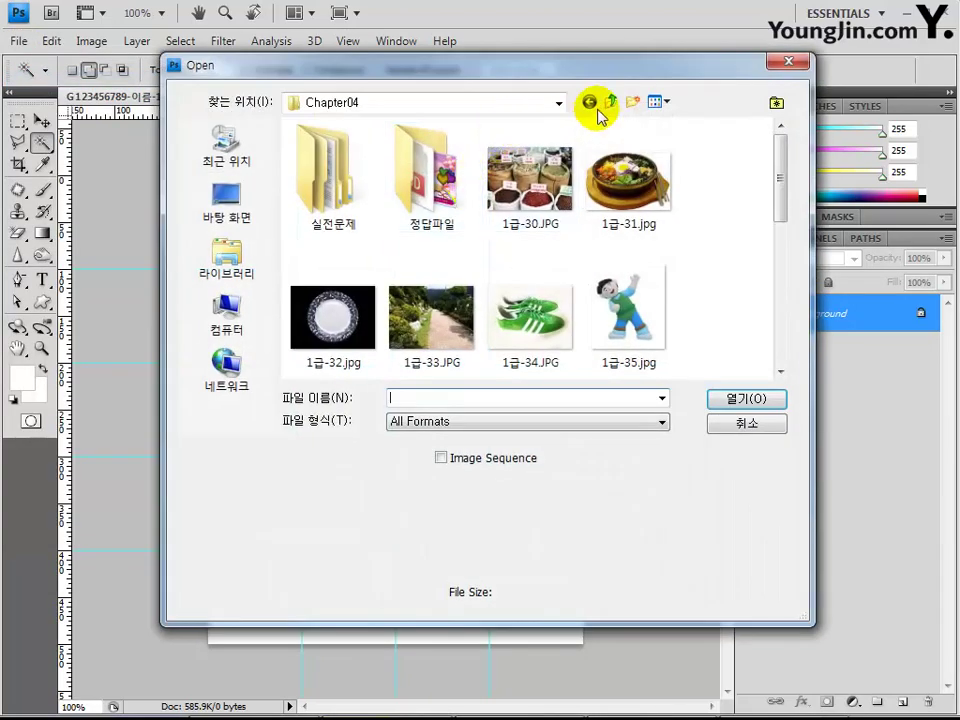
click(610, 101)
click(610, 101)
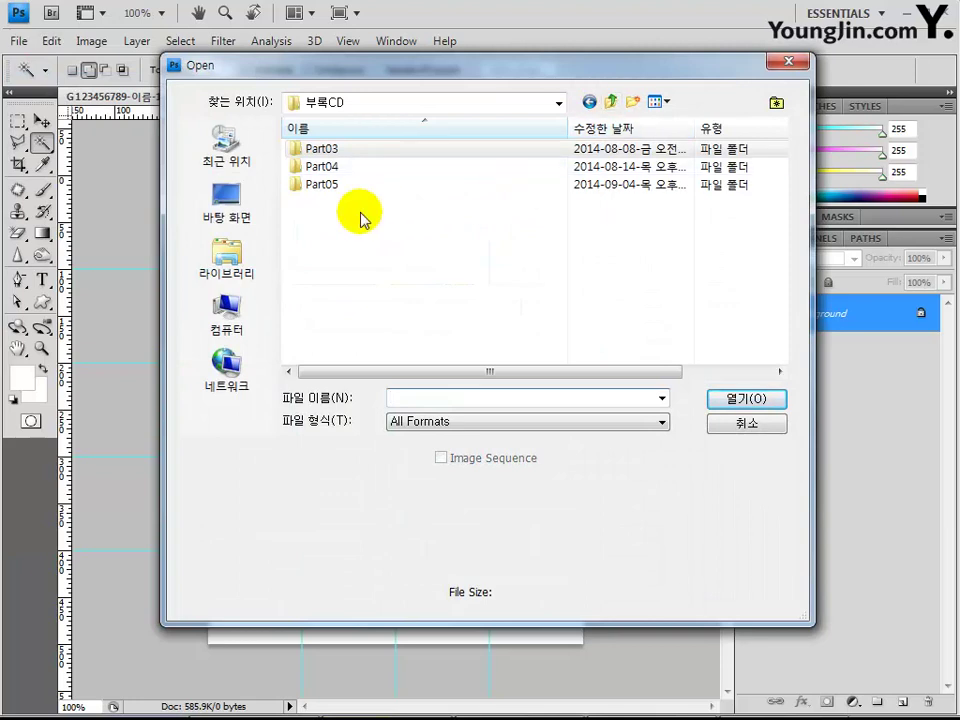
double_click(336, 166)
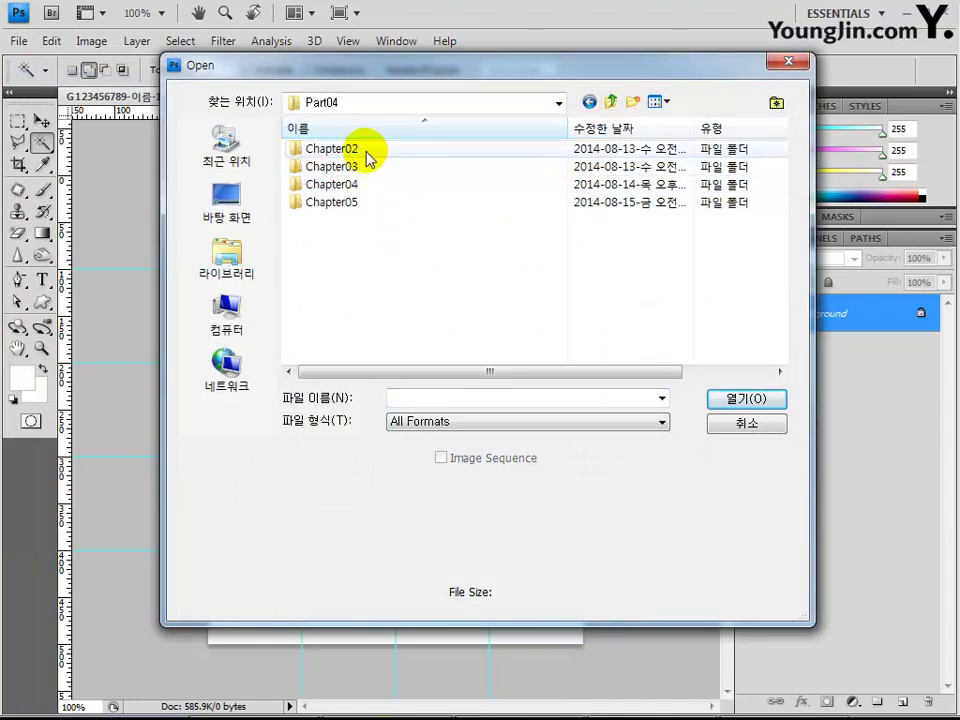
double_click(366, 150)
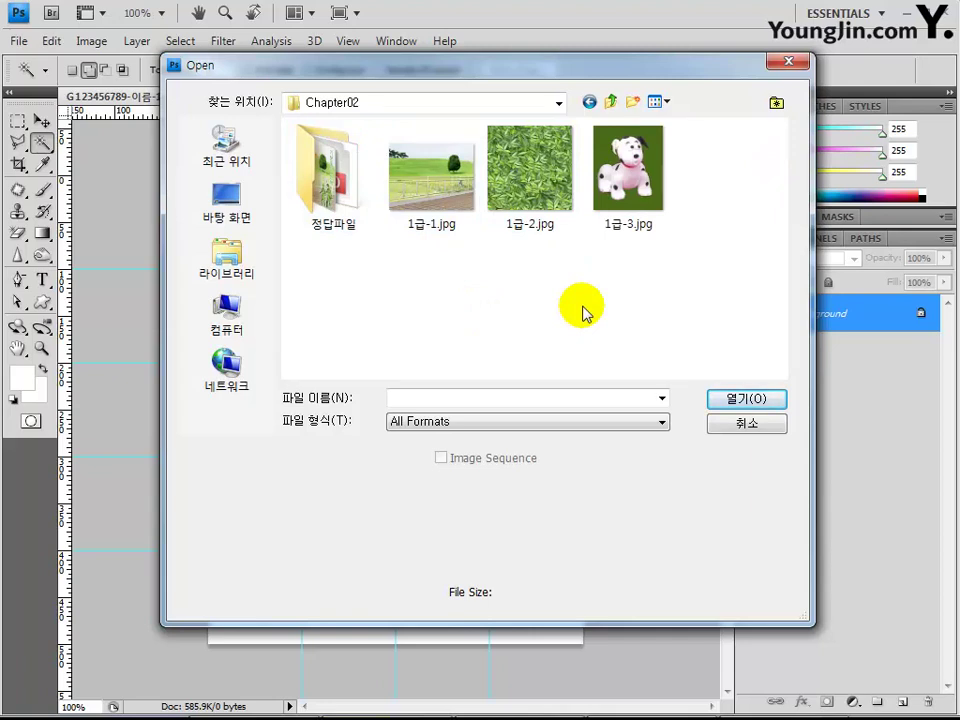
click(430, 192)
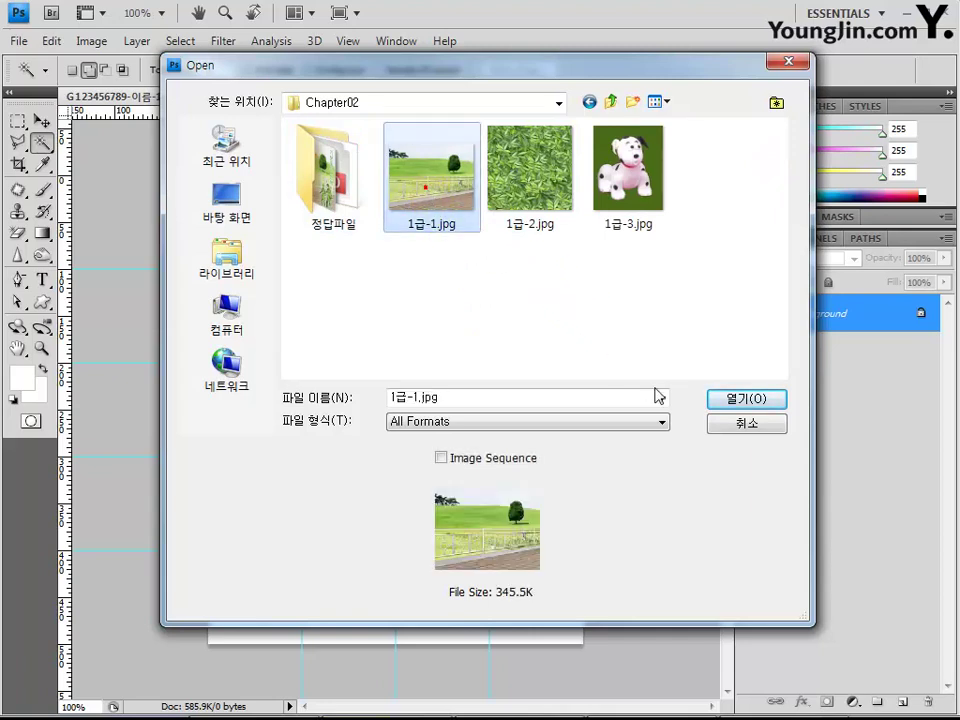
click(750, 400)
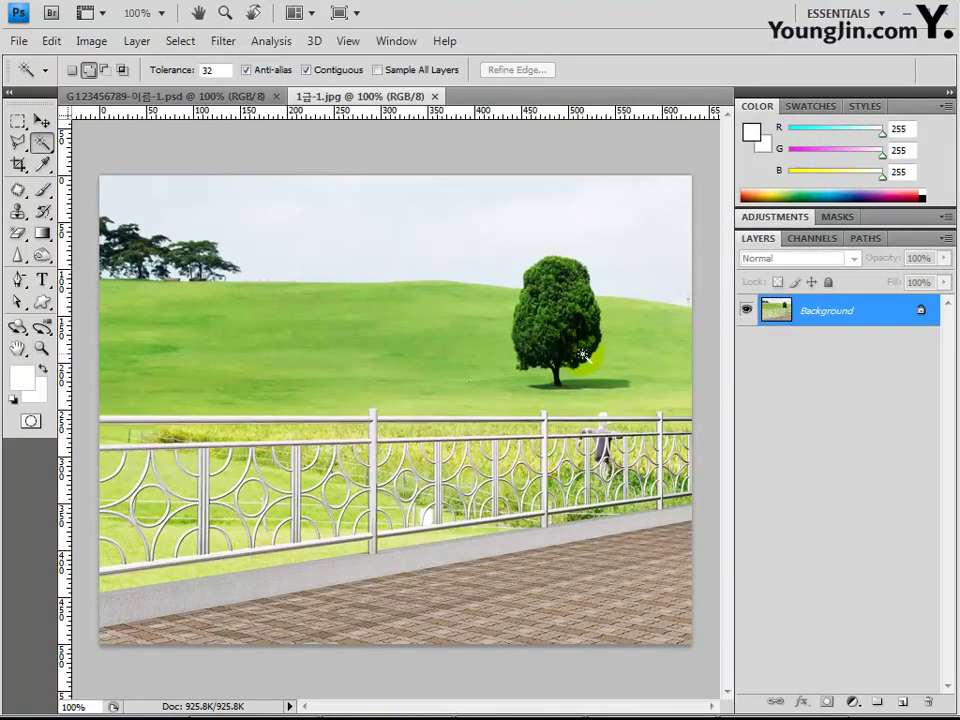
Copy the entire landscape image and paste it into the guide-lined PSD document as a new layer.
key(ctrl+a)
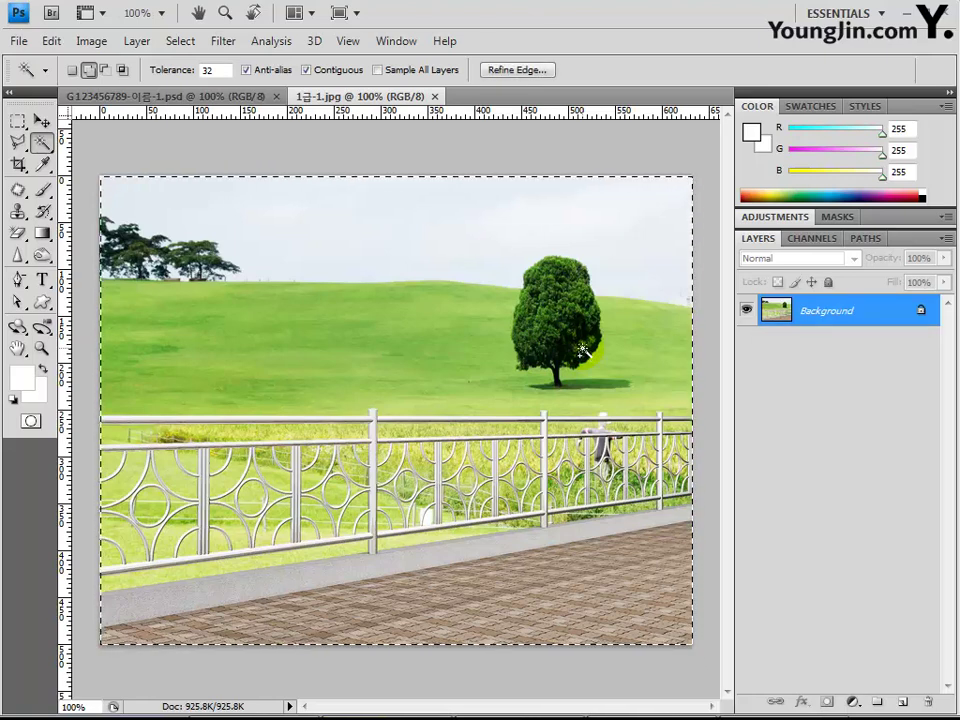
click(262, 97)
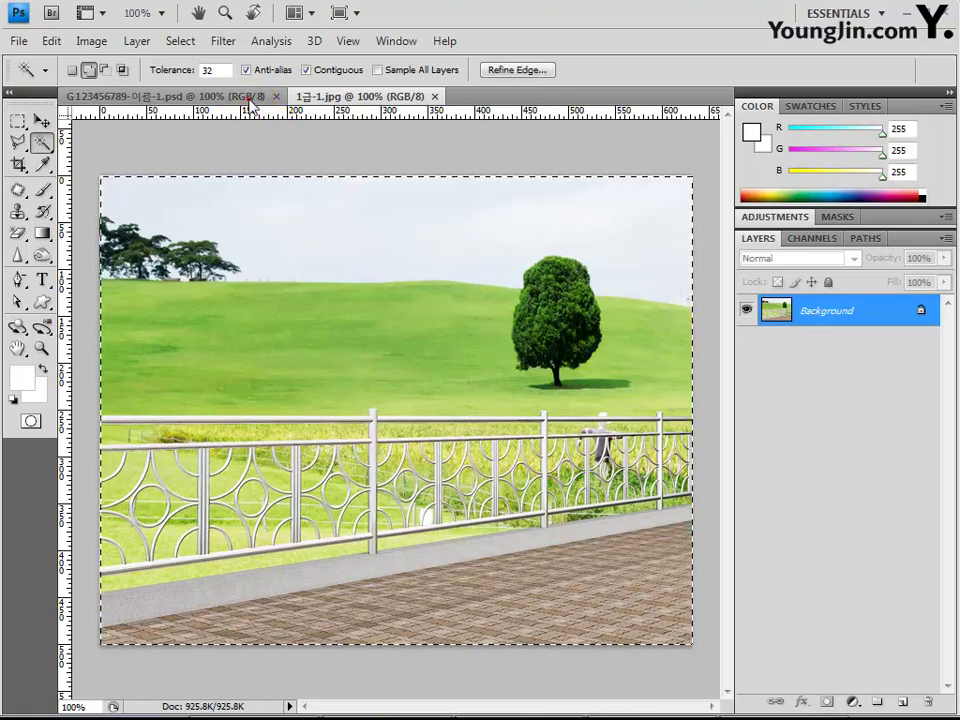
key(ctrl+v)
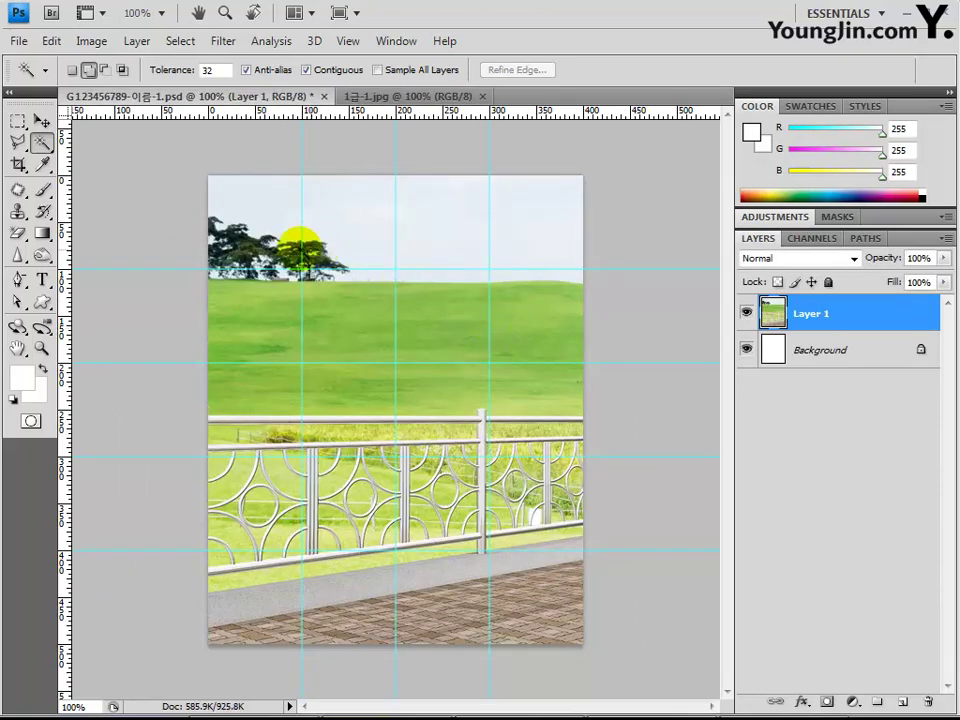
Move the pasted landscape layer to the left so the large tree stands just right of the canvas centre.
click(41, 120)
click(557, 227)
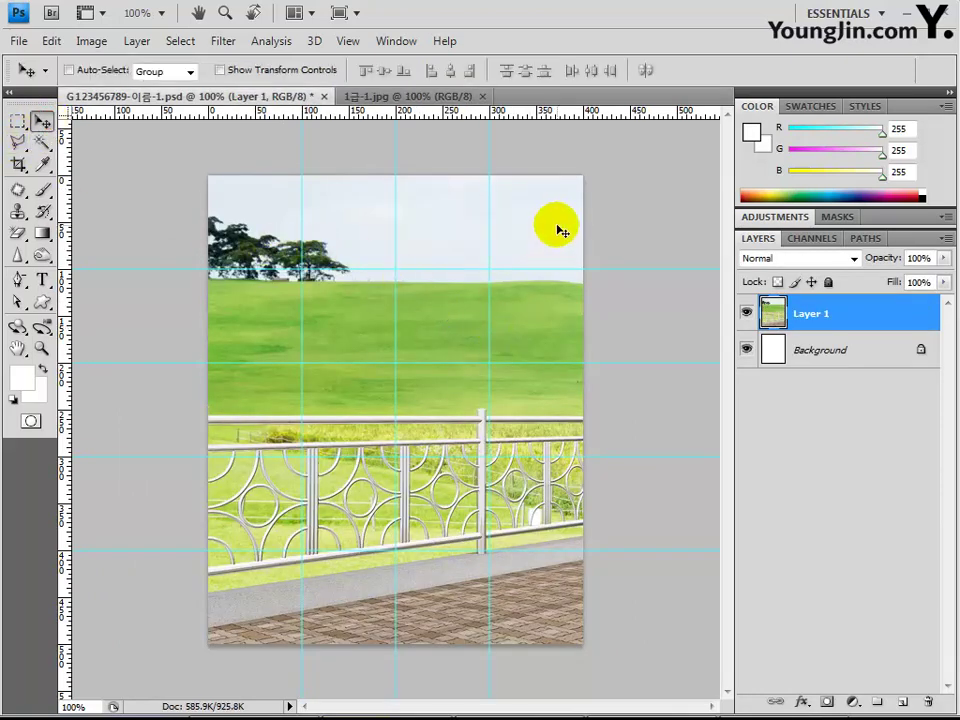
drag(456, 231, 343, 255)
click(458, 395)
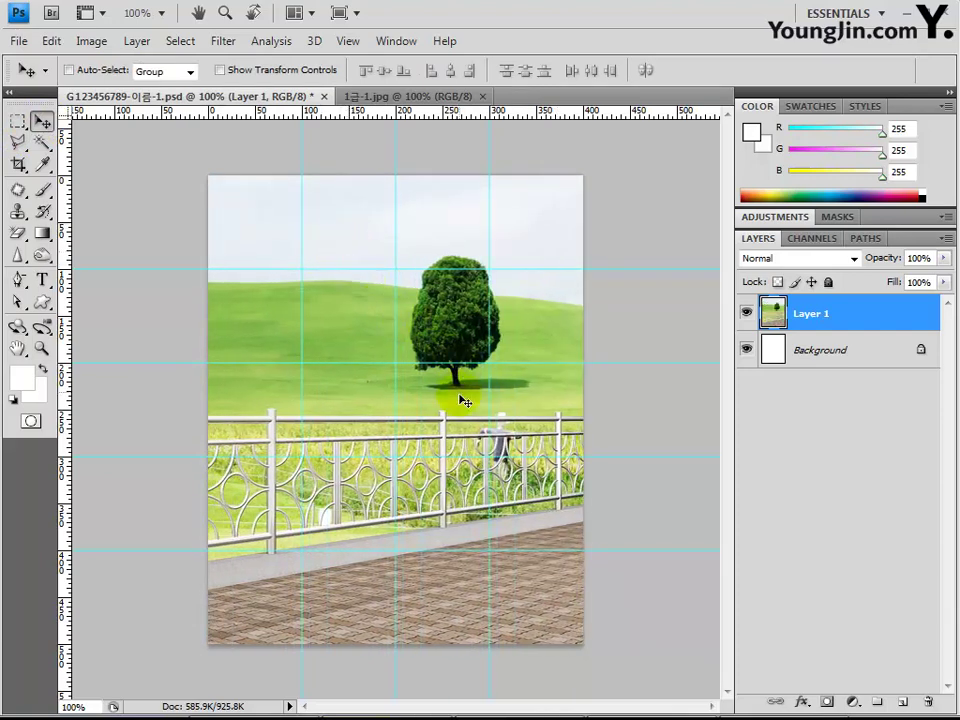
Apply the artistic Paint Daubs filter to the landscape layer with brush size 8, sharpness 7 and the Simple brush type.
click(546, 350)
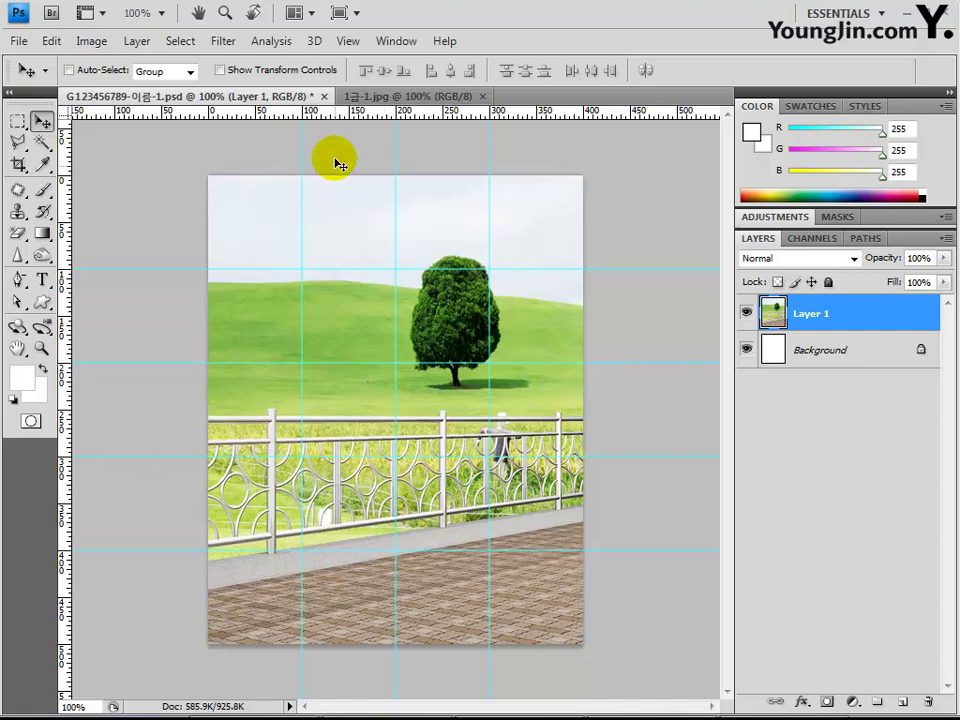
click(229, 46)
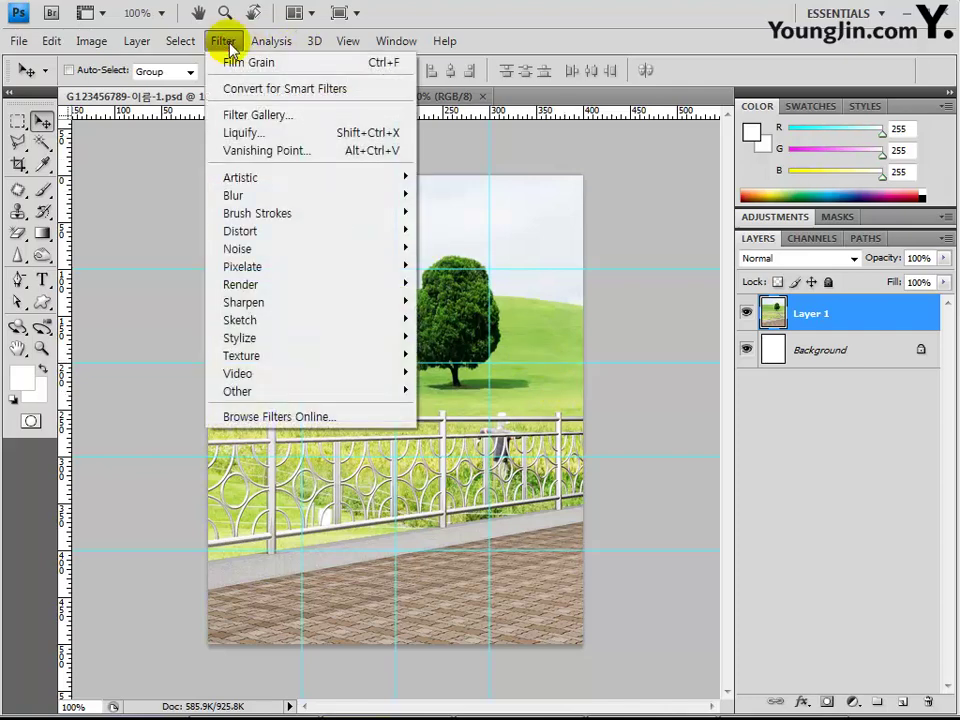
click(300, 179)
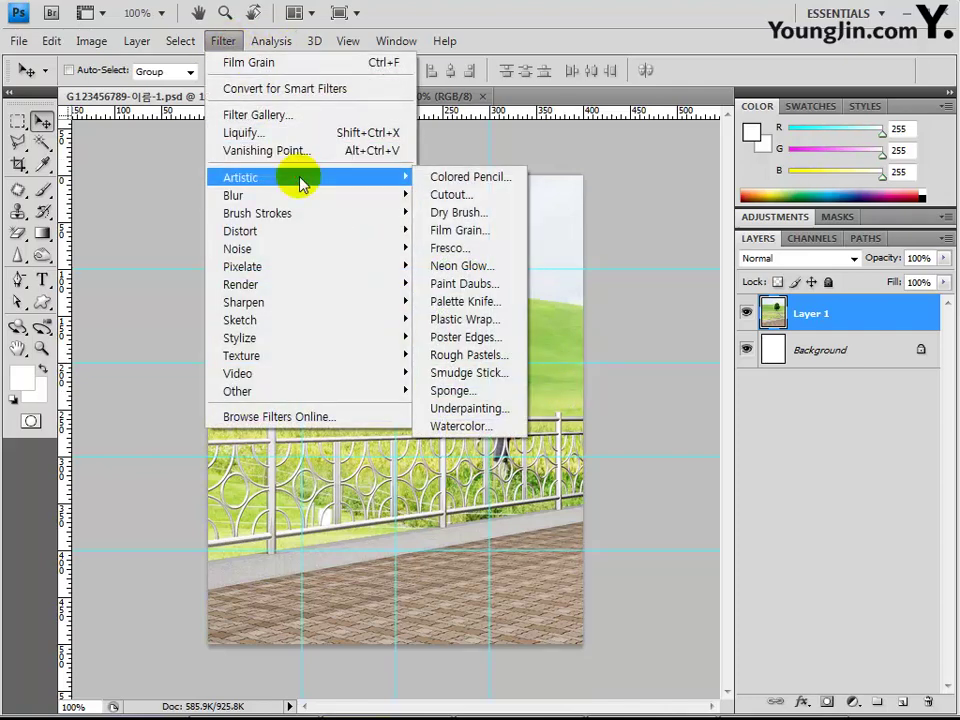
click(490, 284)
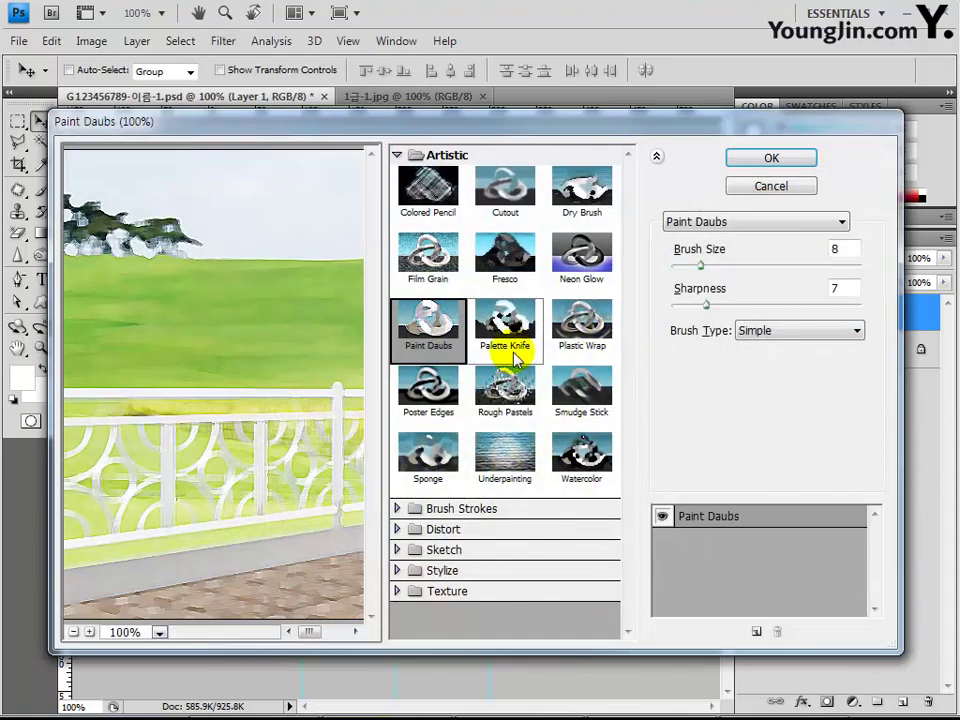
mouse_move(238, 366)
mouse_down()
mouse_move(437, 397)
mouse_move(354, 364)
mouse_up()
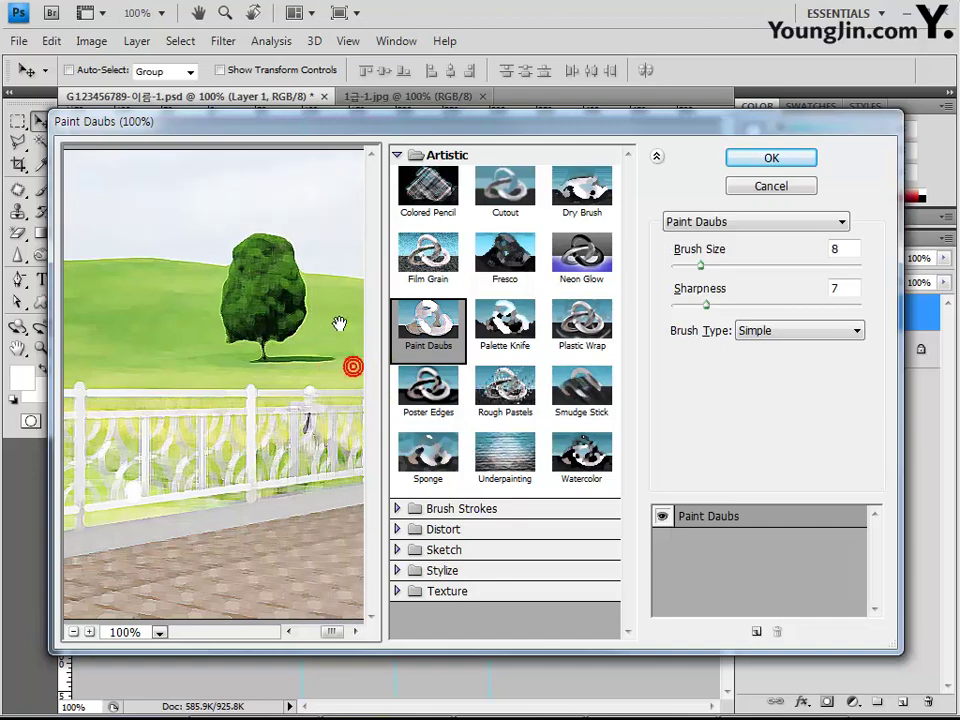
click(760, 160)
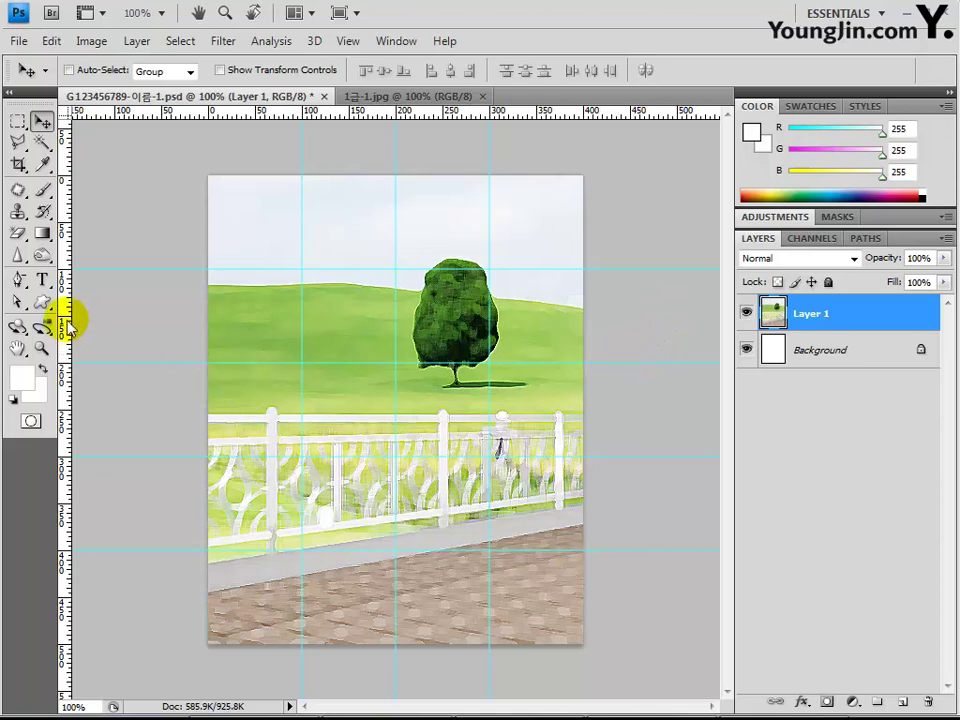
Draw the School custom shape in white below the tree, about 130 px wide, starting at the 300 px horizontal guide.
click(42, 297)
click(292, 342)
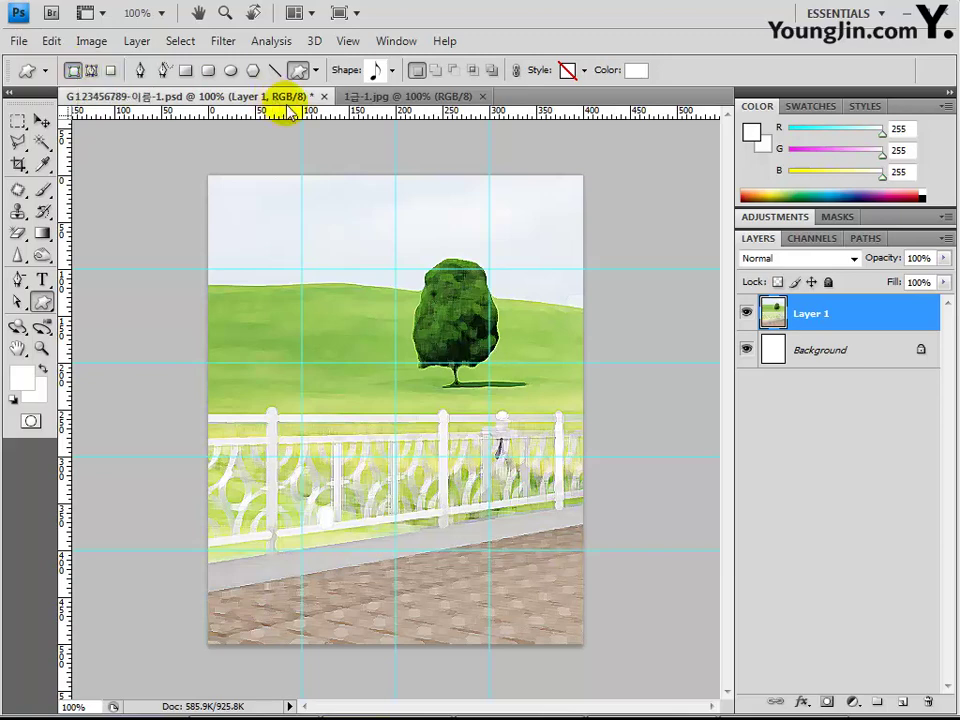
click(376, 72)
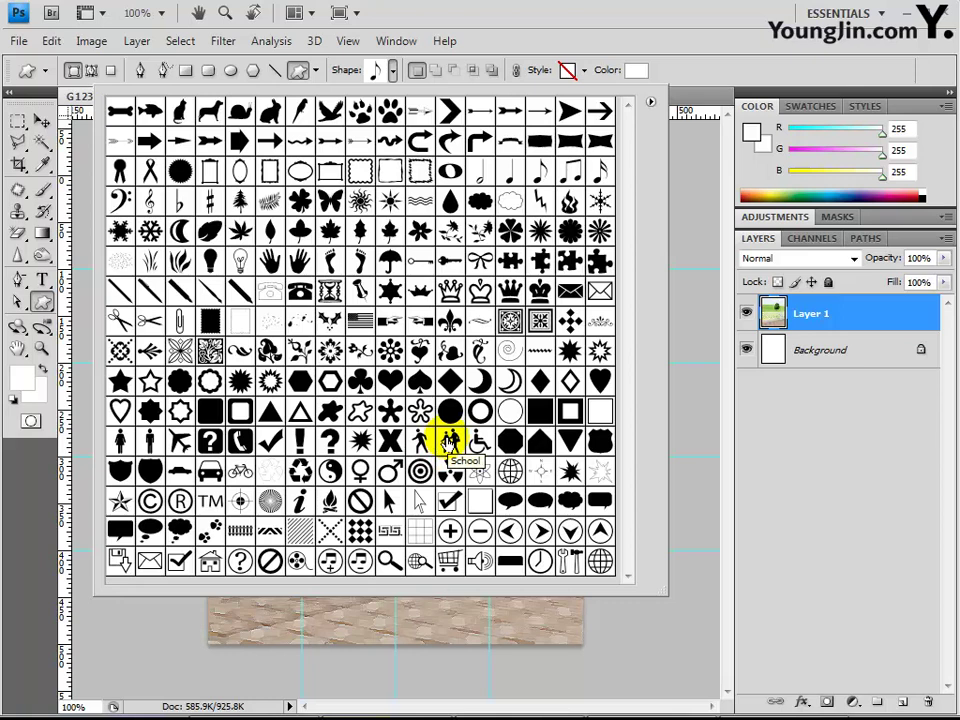
double_click(450, 440)
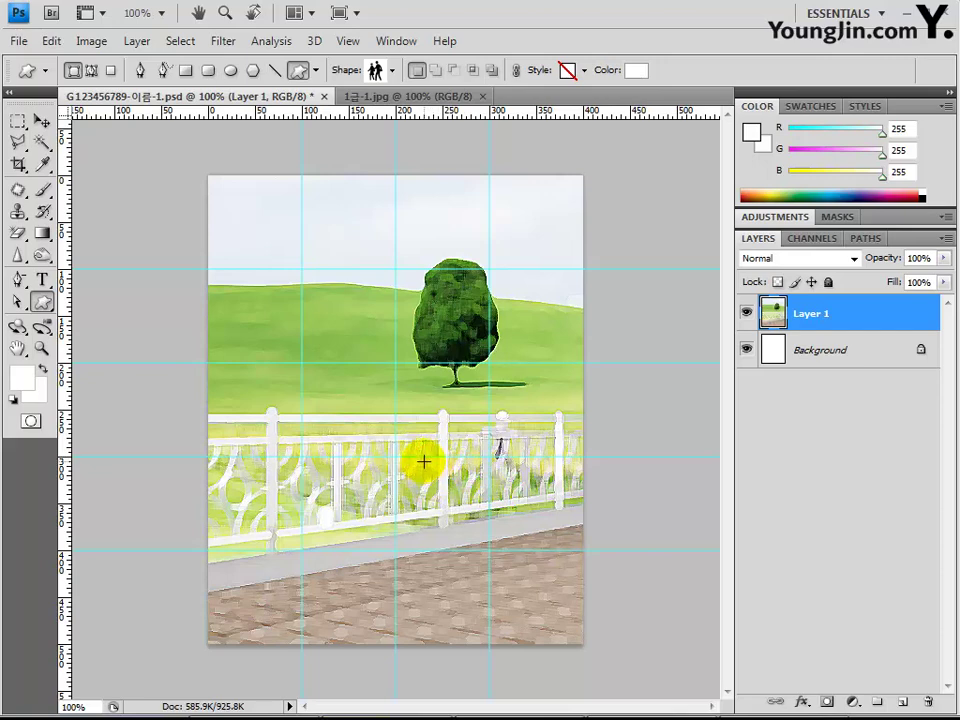
drag(423, 456, 497, 615)
mouse_move(549, 672)
mouse_down()
mouse_move(574, 703)
mouse_move(545, 668)
mouse_up()
Move the walking-figures shape down and slightly left so its feet extend just past the canvas's lower edge.
click(40, 121)
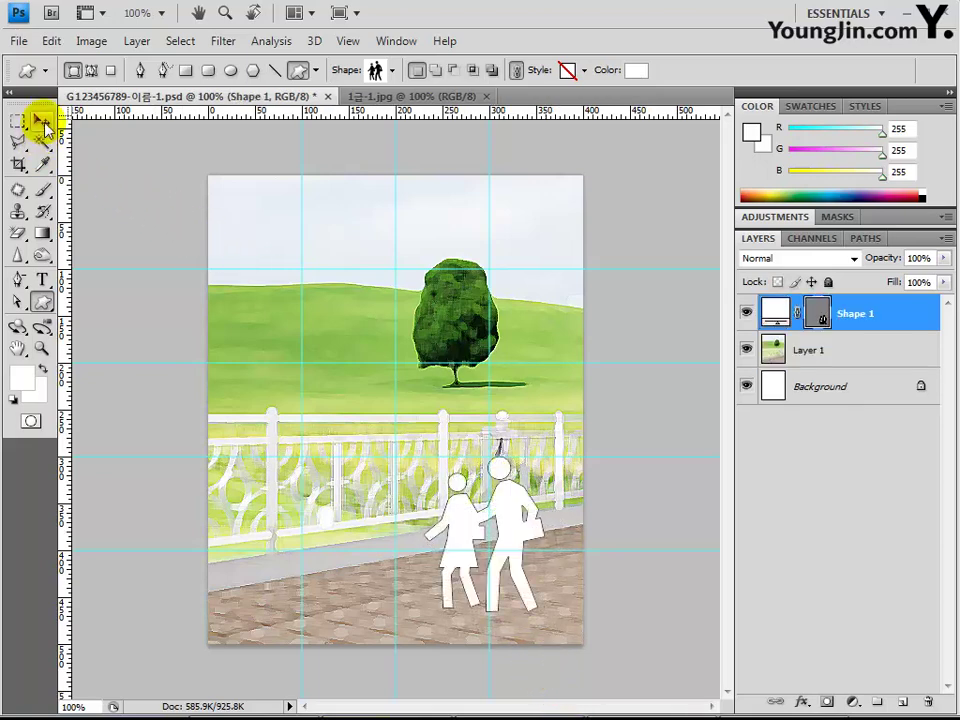
click(478, 546)
drag(470, 546, 457, 590)
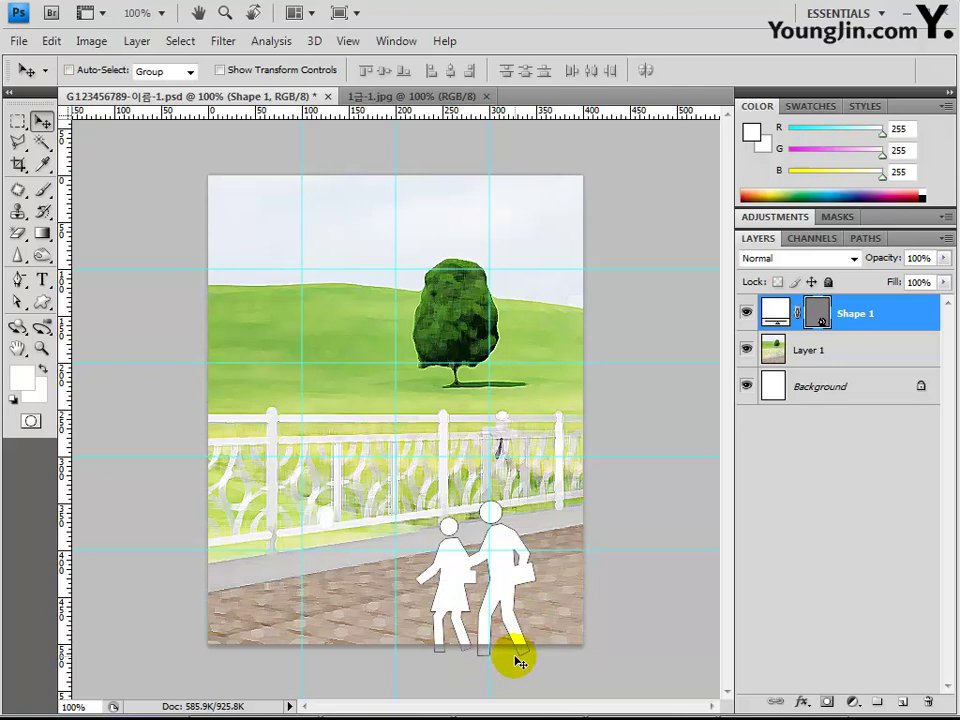
Scale the walking-figures shape proportionally to about 110% and shift it right to centre it at X 300 px.
key(ctrl+t)
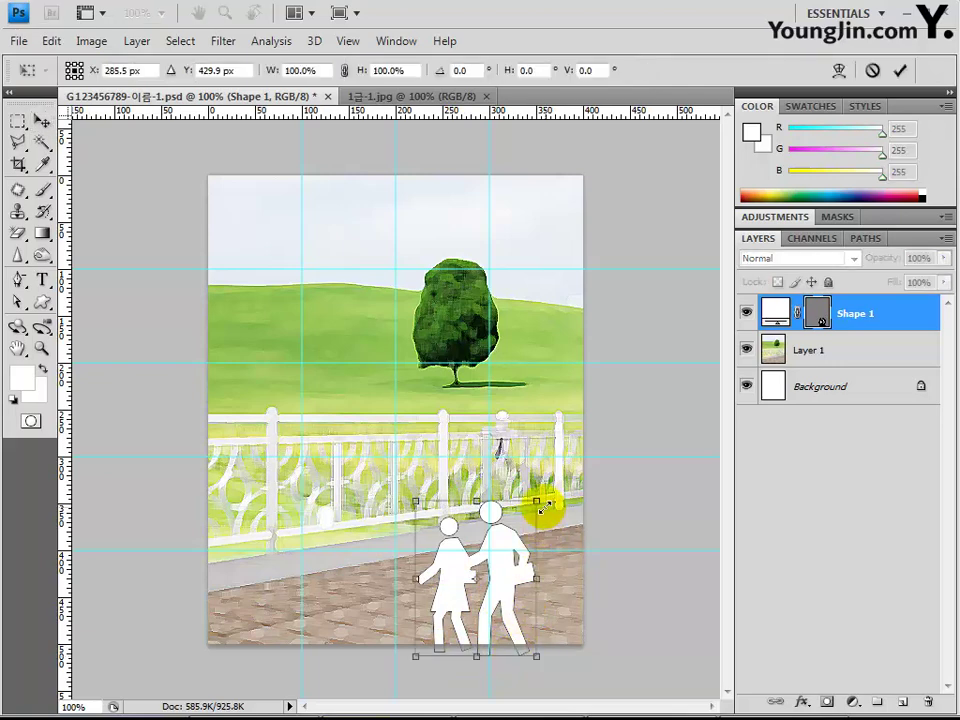
drag(545, 492, 555, 489)
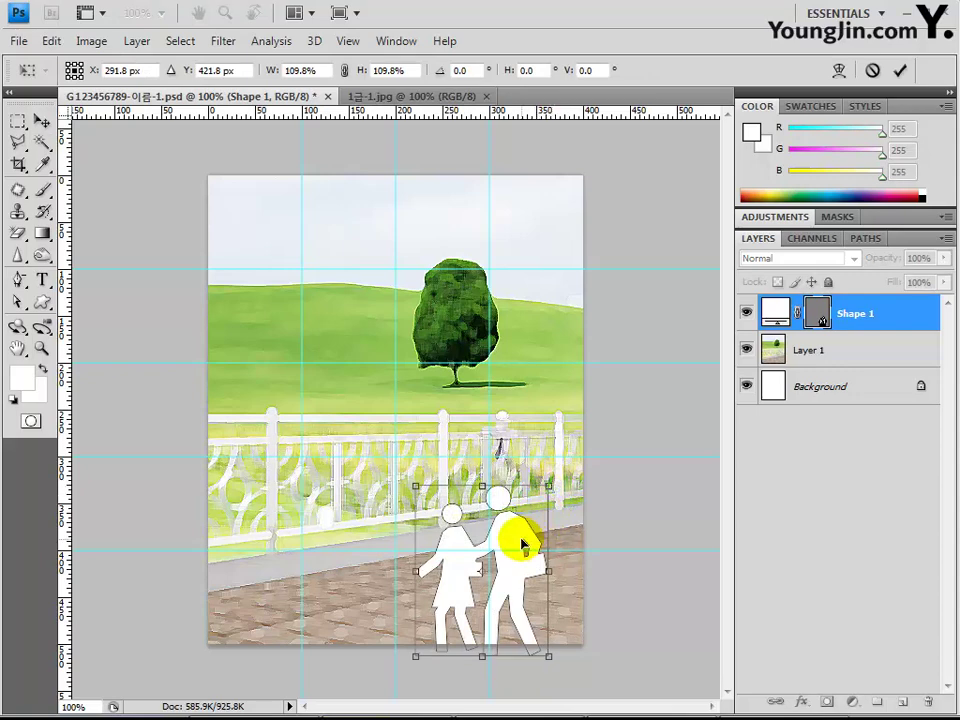
drag(522, 540, 531, 545)
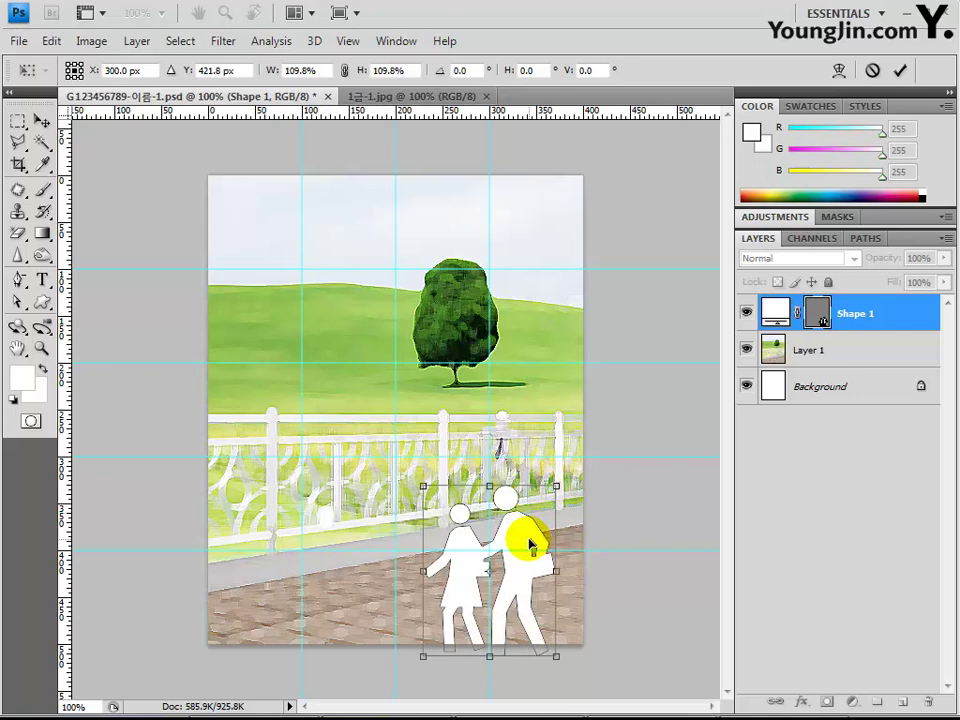
key(Return)
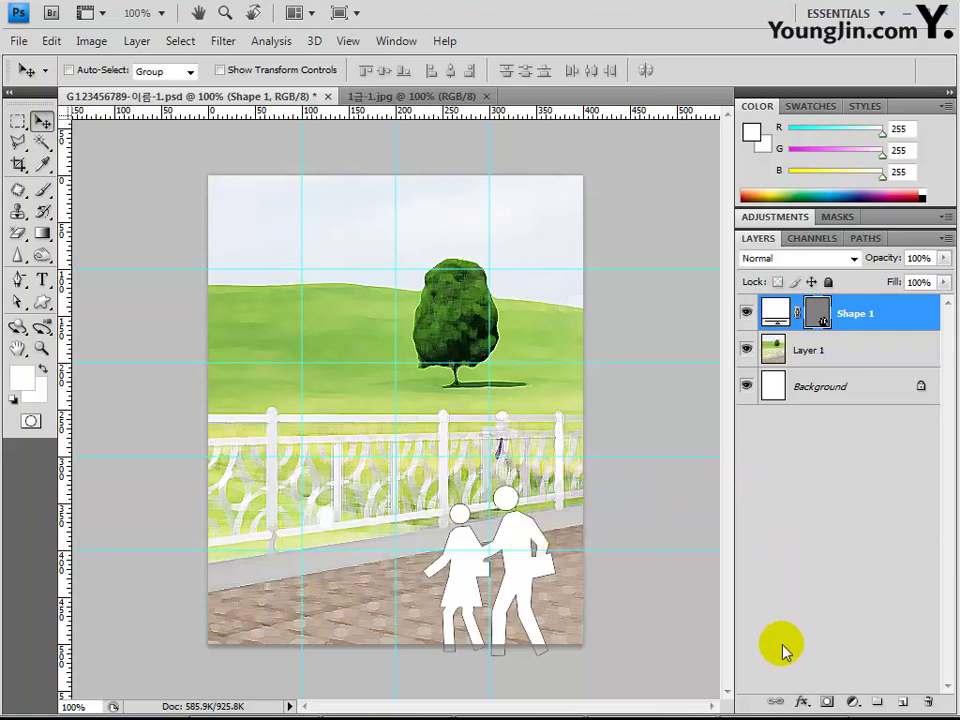
Add a 3 px white outside stroke and an inner shadow with default settings to the walking-figures shape.
click(799, 701)
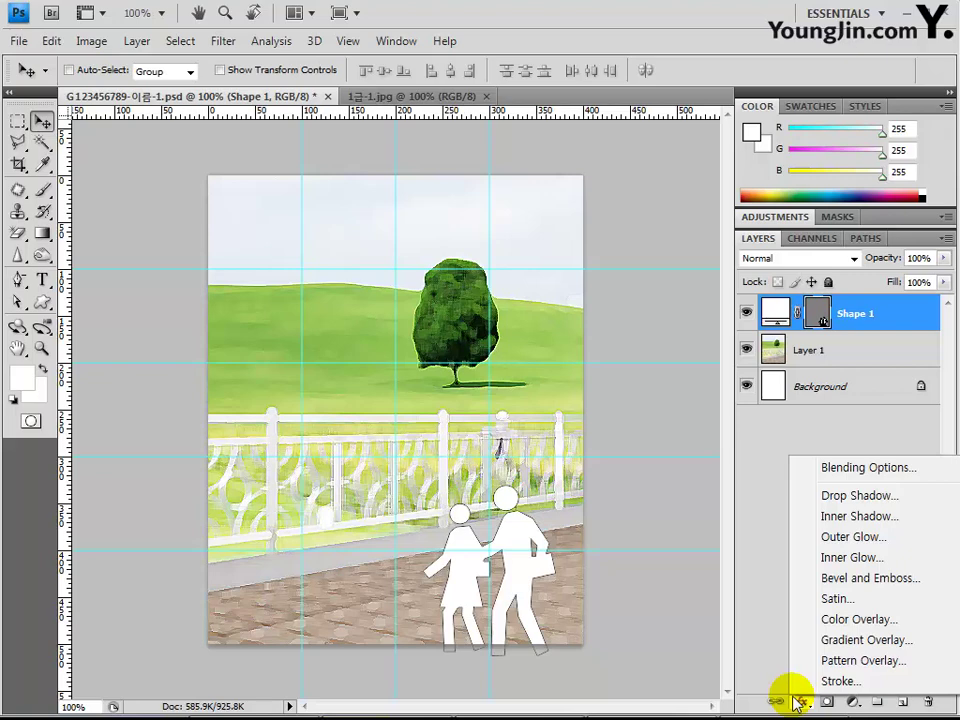
click(806, 680)
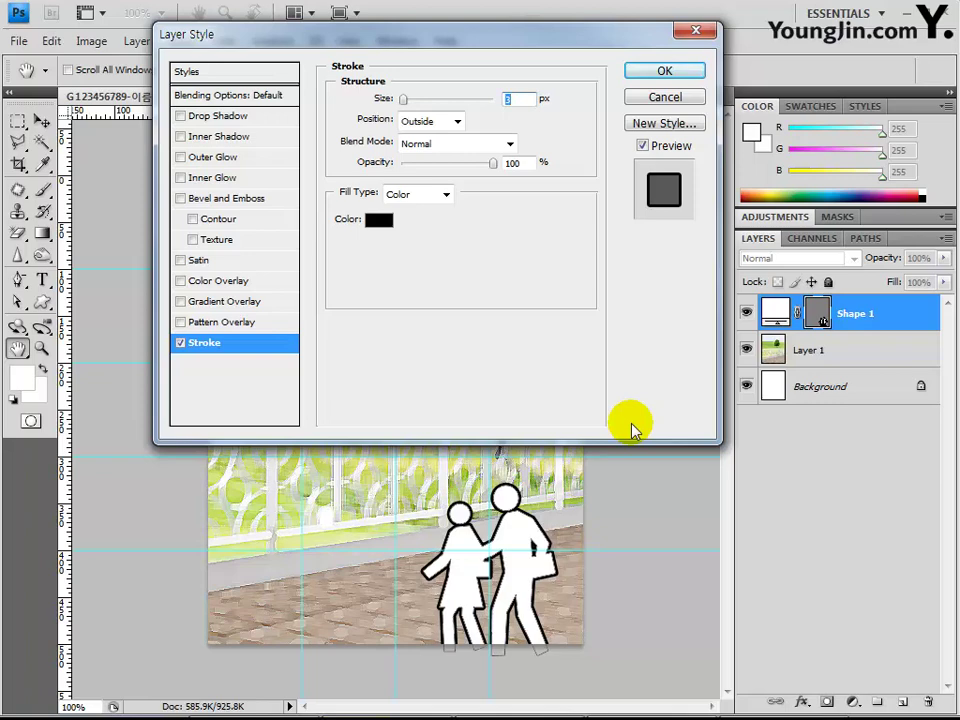
click(379, 228)
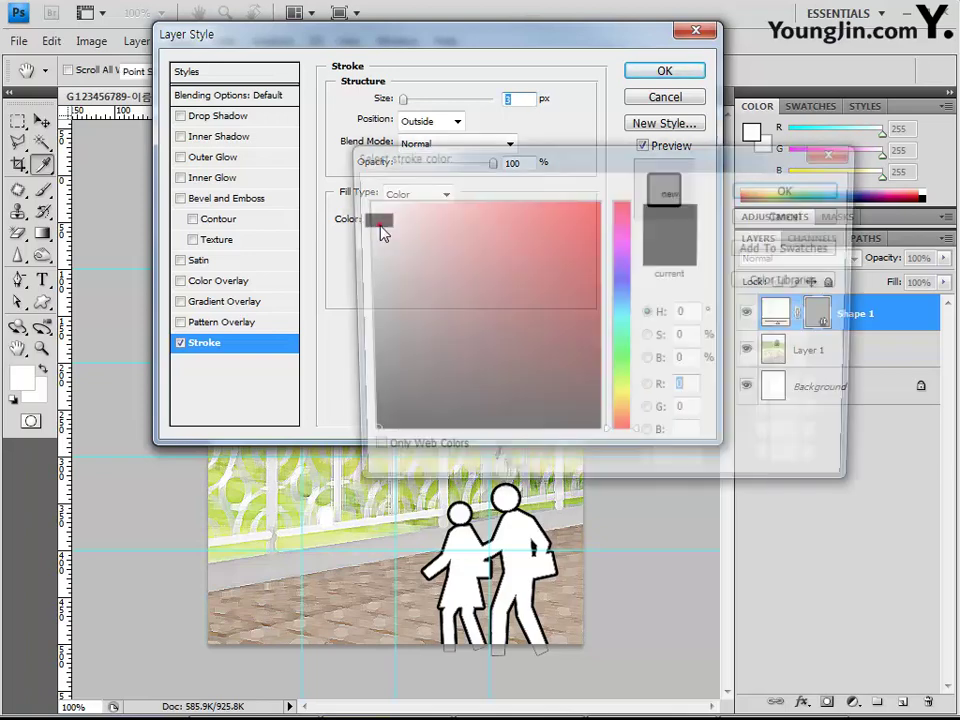
drag(418, 261, 363, 200)
click(784, 189)
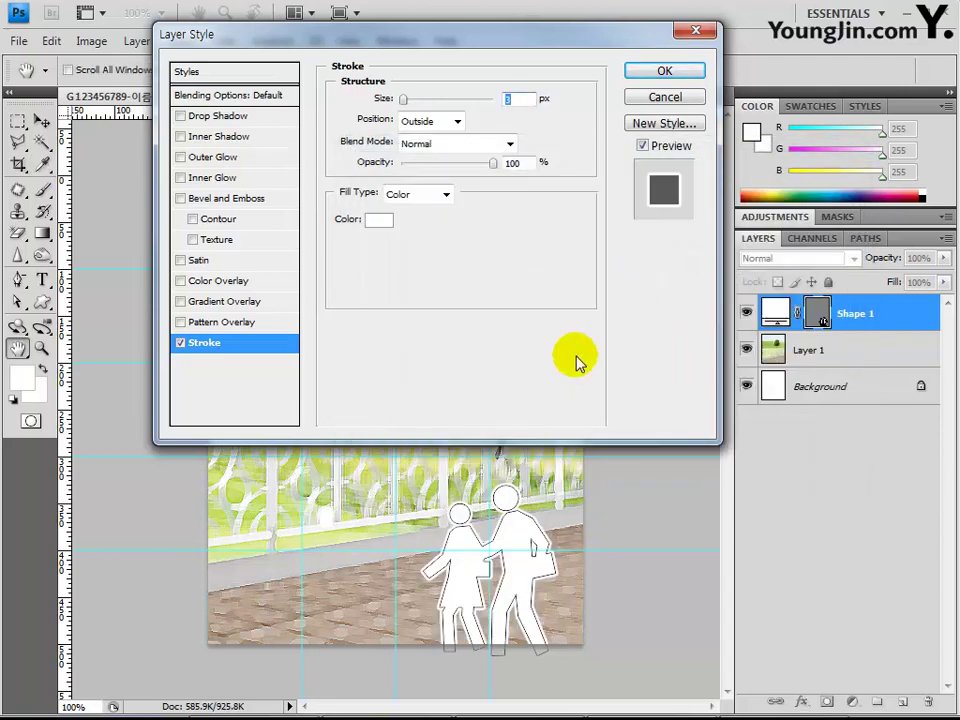
click(224, 138)
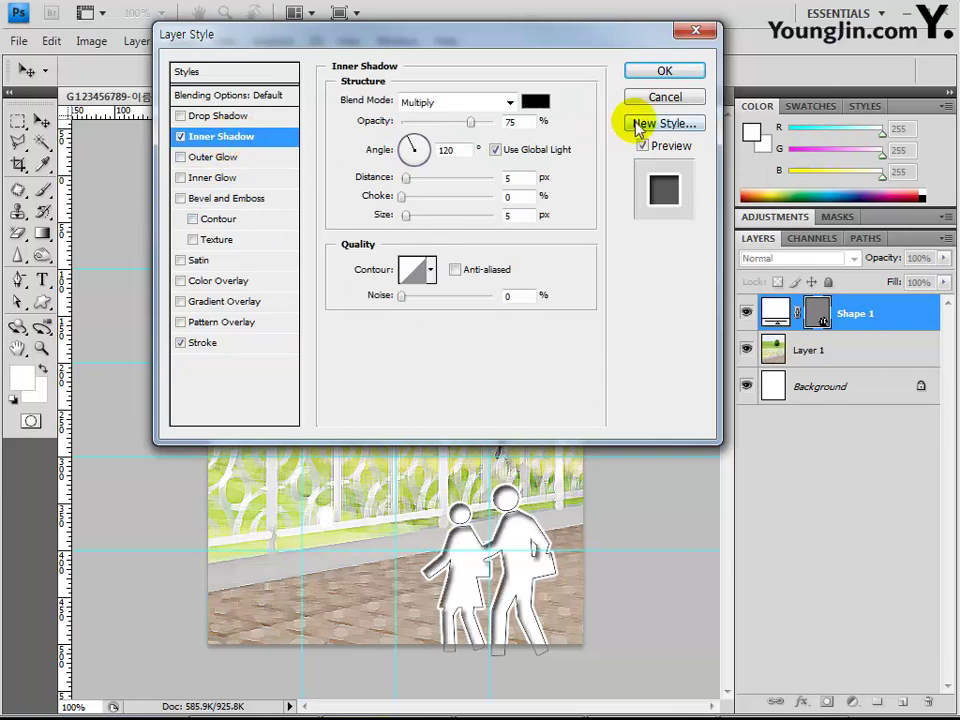
click(664, 73)
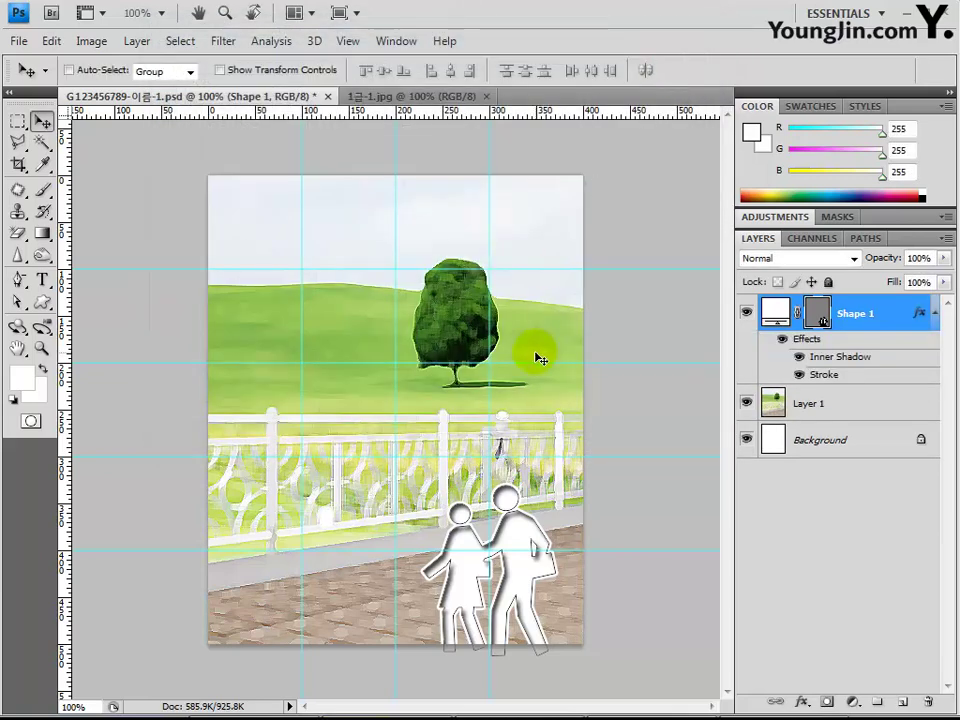
Open the leaf image 1급-2.jpg from the Chapter02 folder.
click(22, 42)
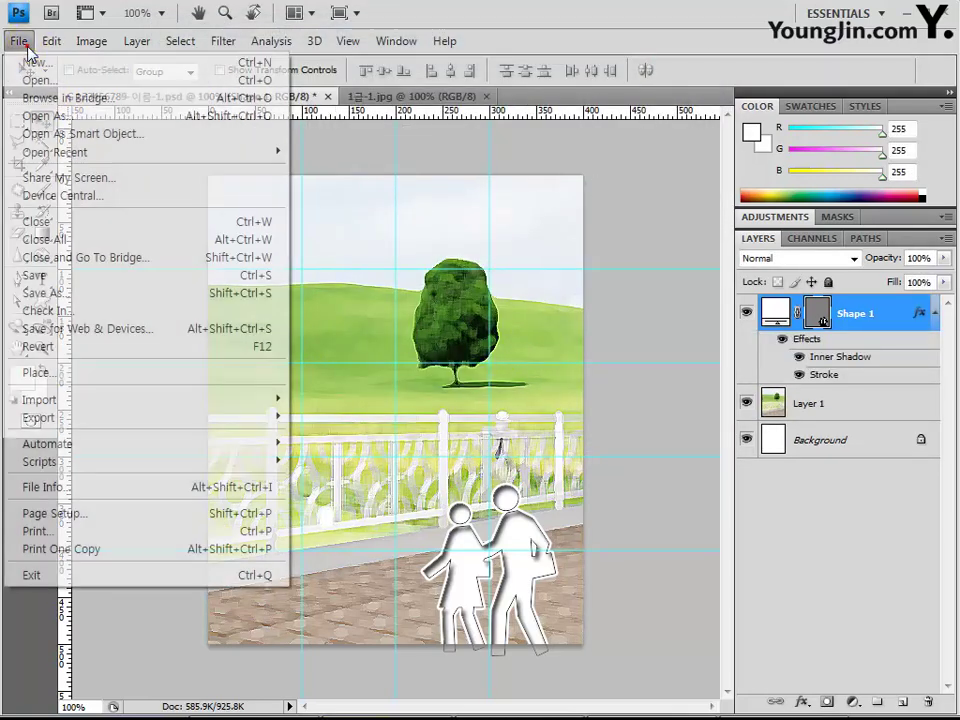
click(38, 79)
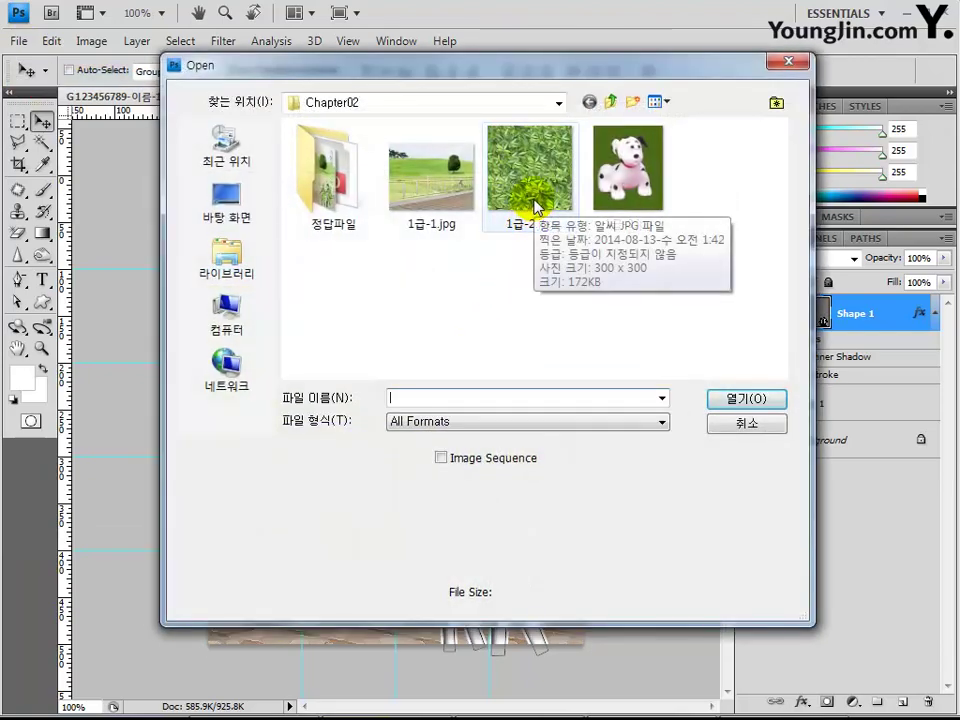
click(533, 207)
click(740, 397)
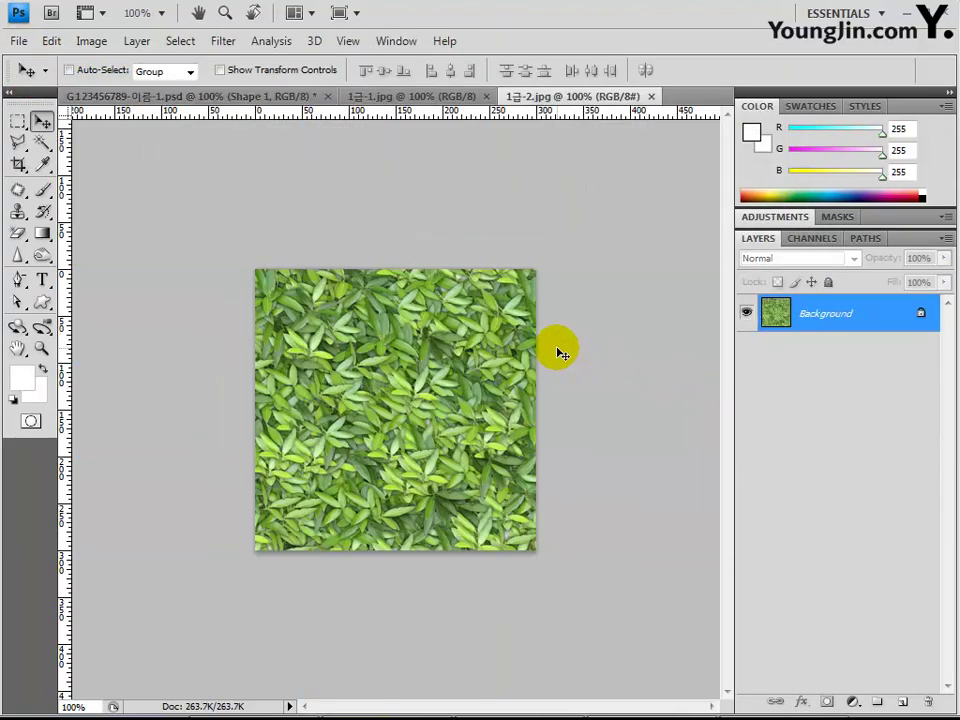
Copy the entire leaf image and paste it into the exam PSD as a new layer above the figures.
key(ctrl+a)
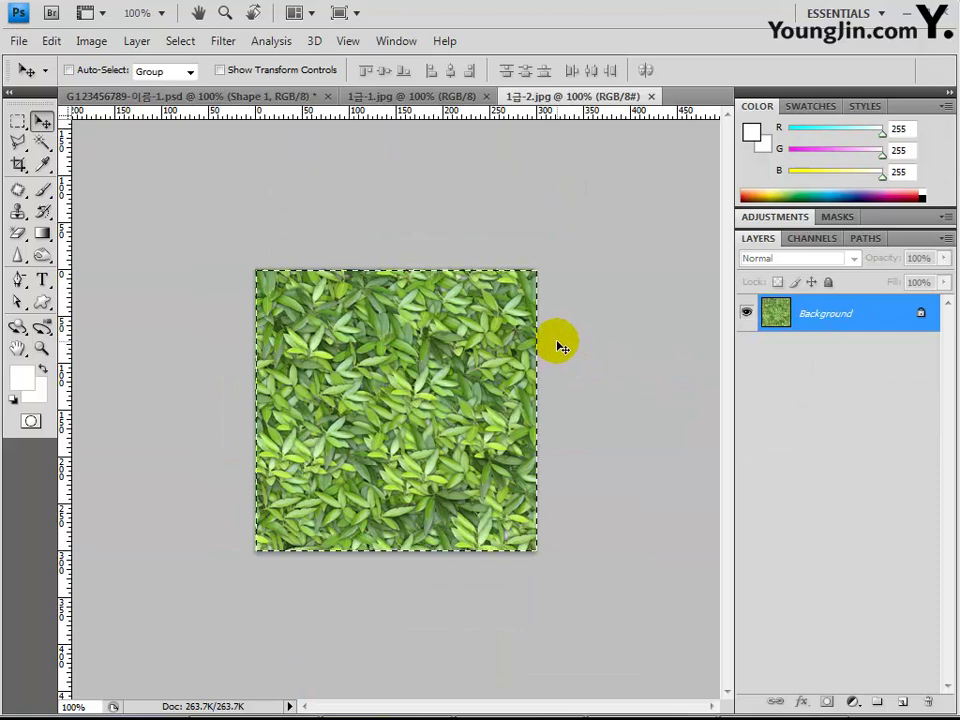
click(120, 96)
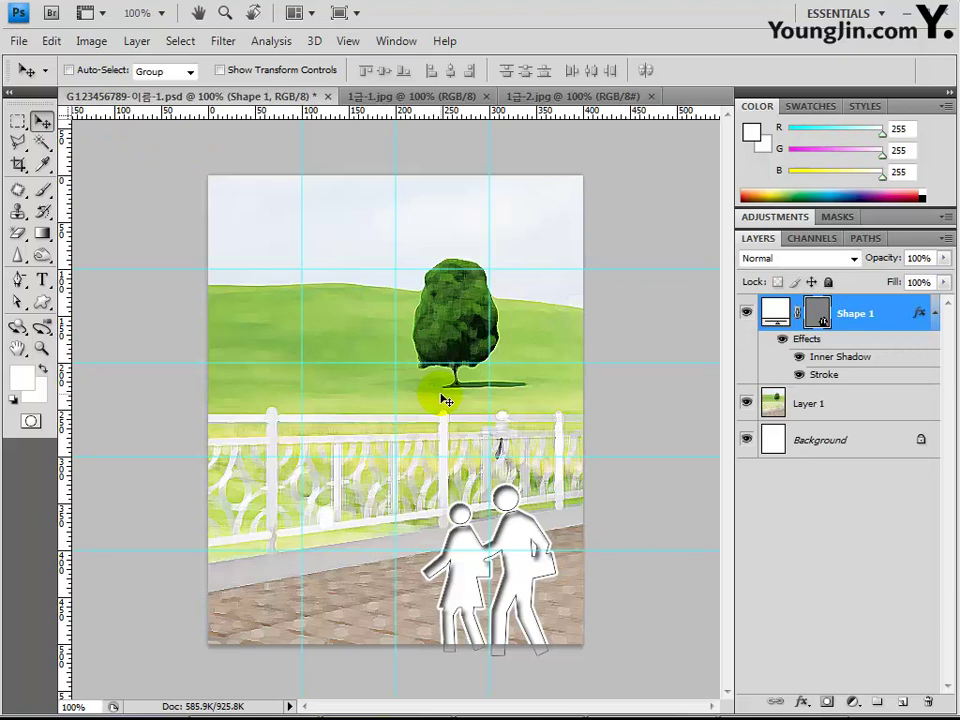
key(ctrl+v)
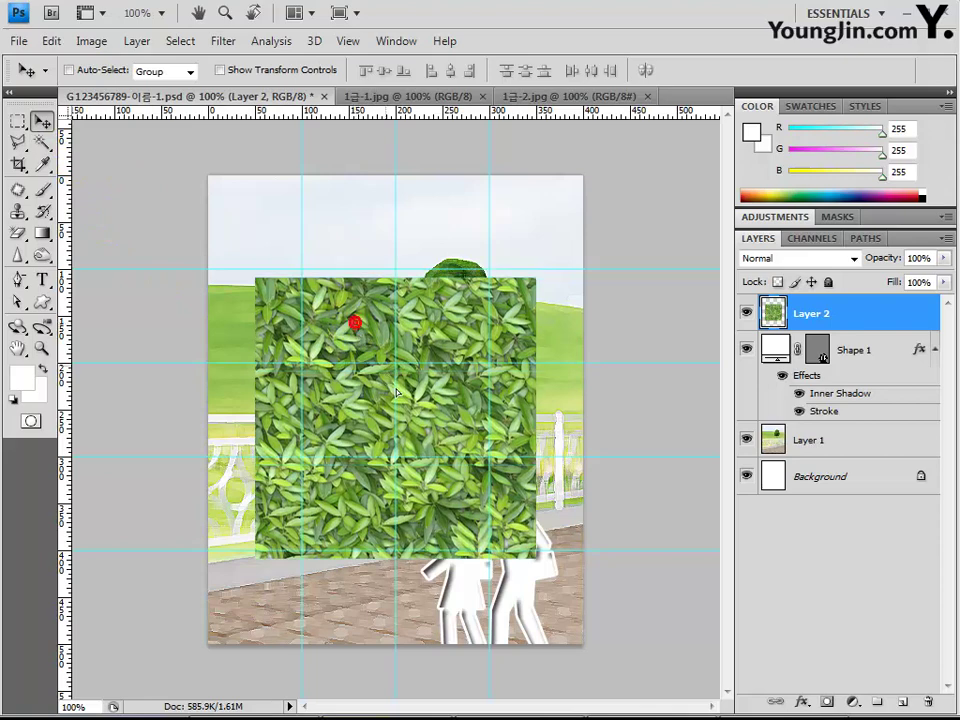
Align the leaf layer with the canvas's bottom-right corner over the figures and clip it to the figures shape layer.
drag(360, 326, 404, 418)
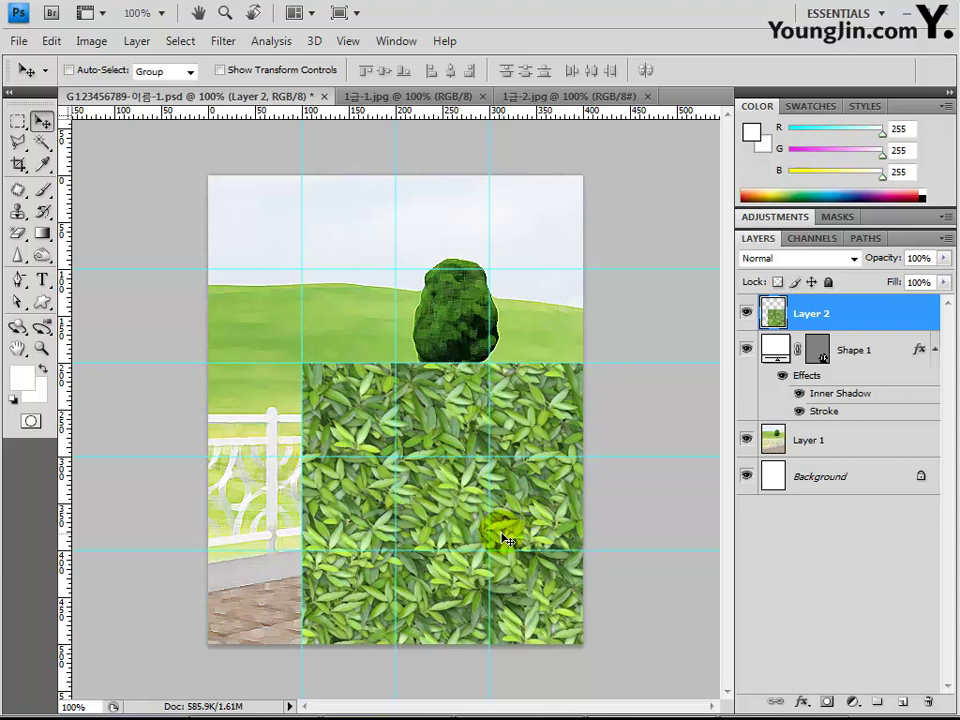
click(822, 321)
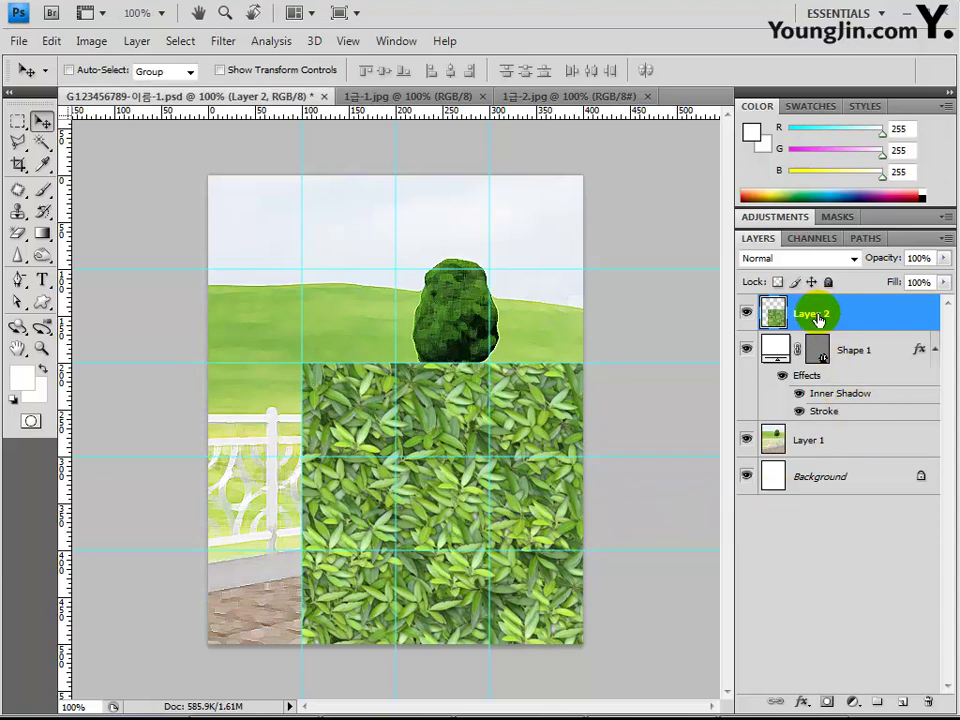
alt+click(868, 331)
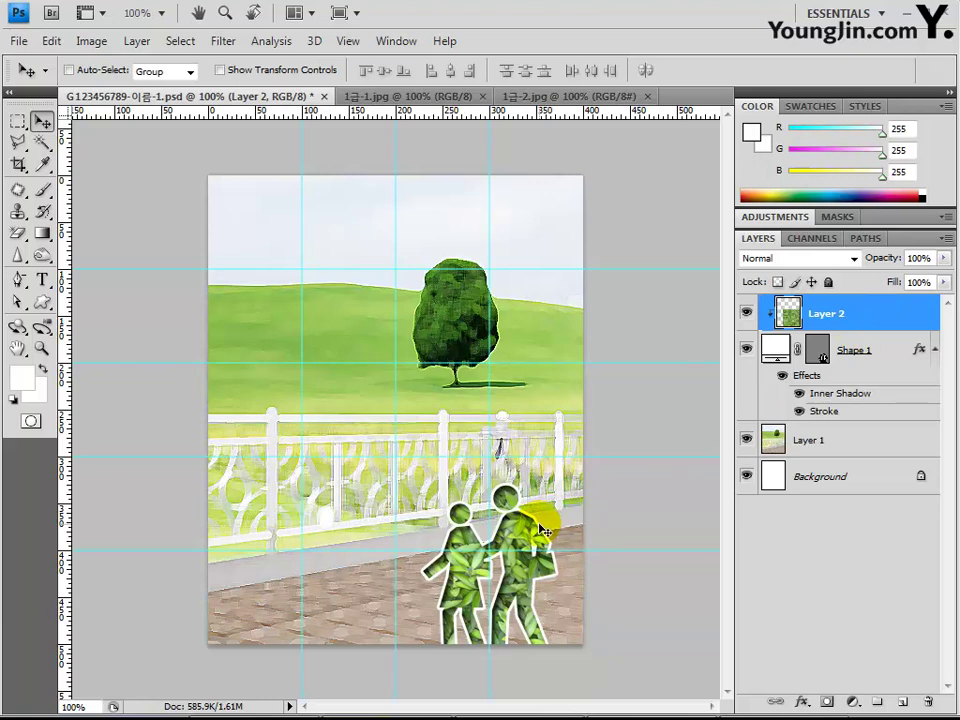
Open the toy dog image 1급-3.jpg from the Chapter02 folder.
click(21, 42)
click(37, 81)
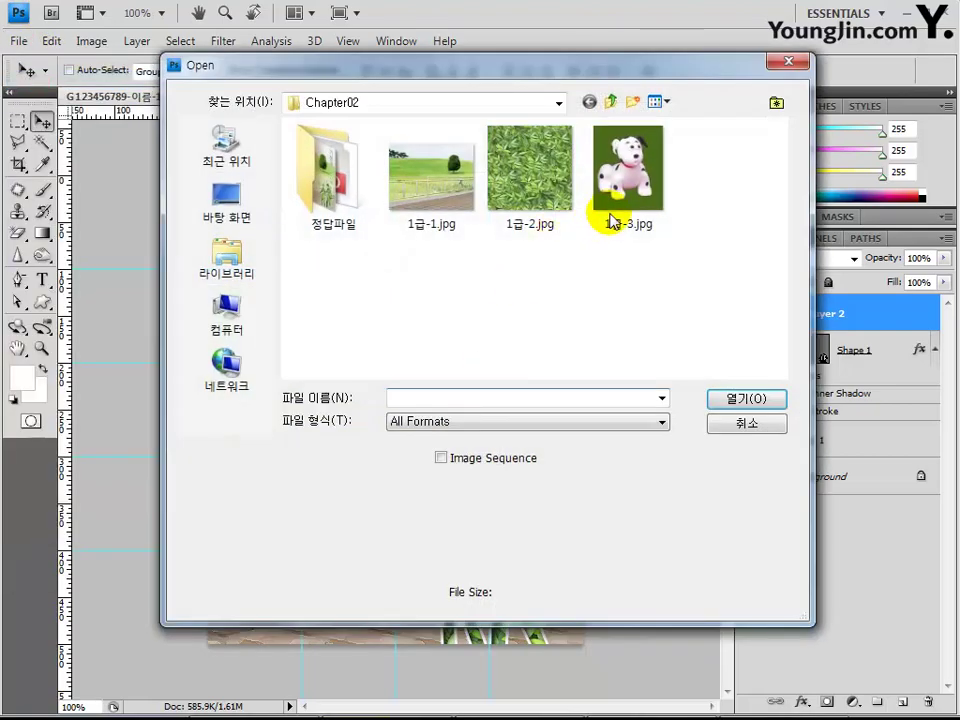
double_click(630, 185)
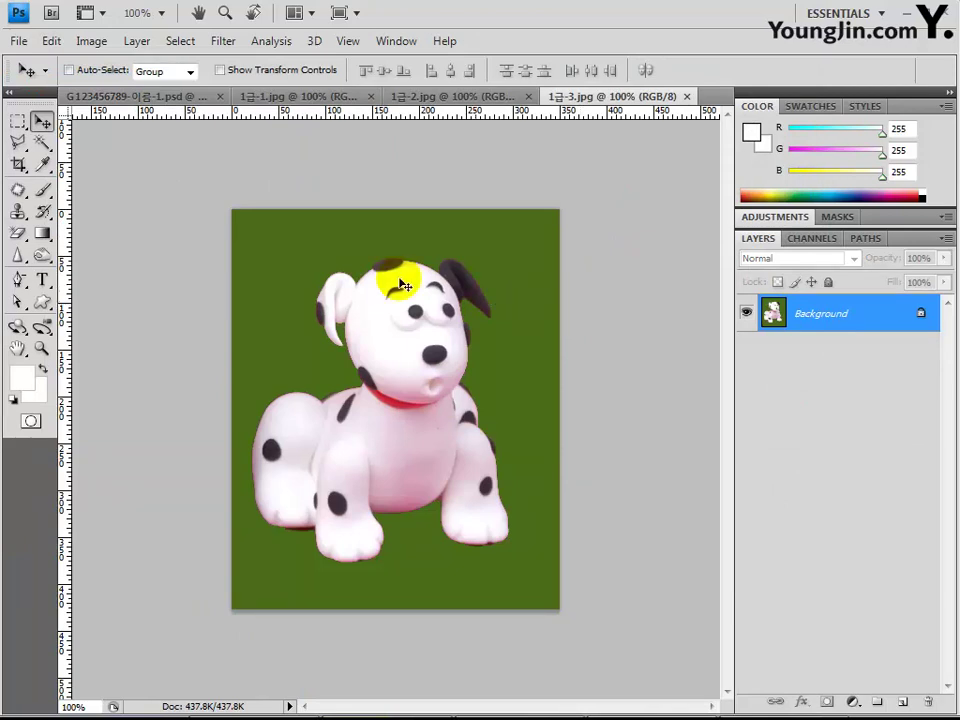
Select the toy dog by inverting a Magic Wand selection of the green background, and copy it into the exam PSD as a new layer.
click(42, 142)
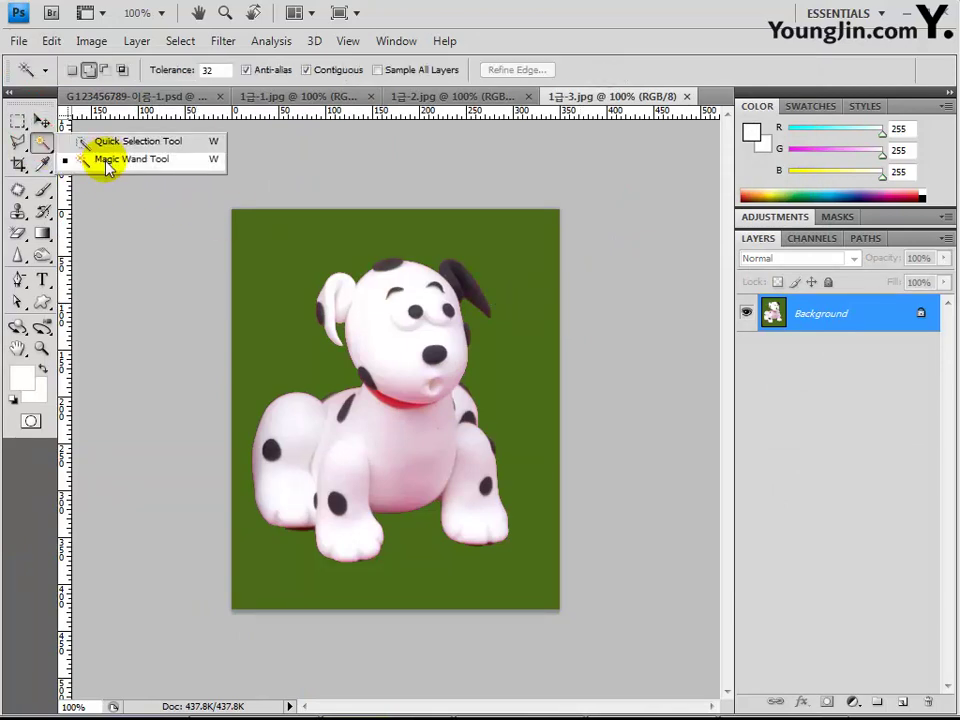
click(100, 160)
click(287, 339)
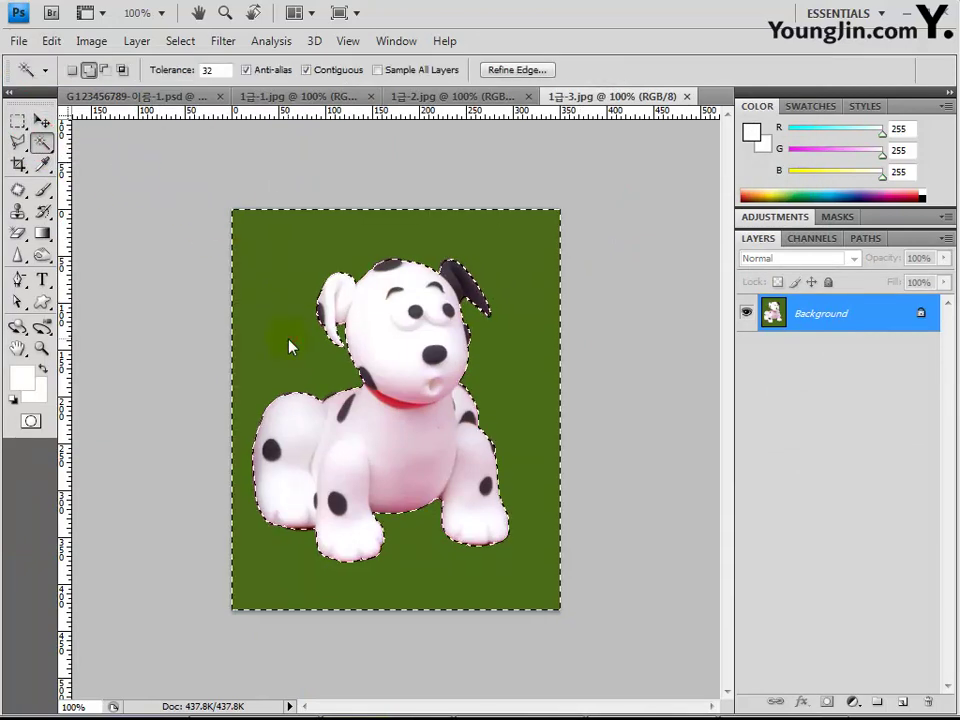
right_click(287, 328)
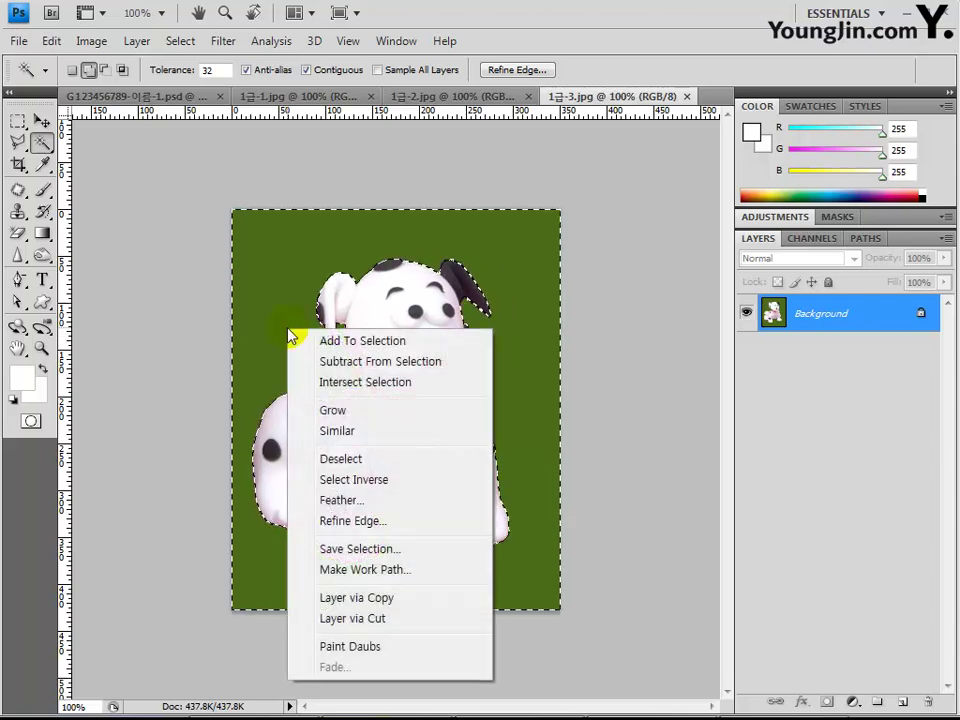
click(352, 481)
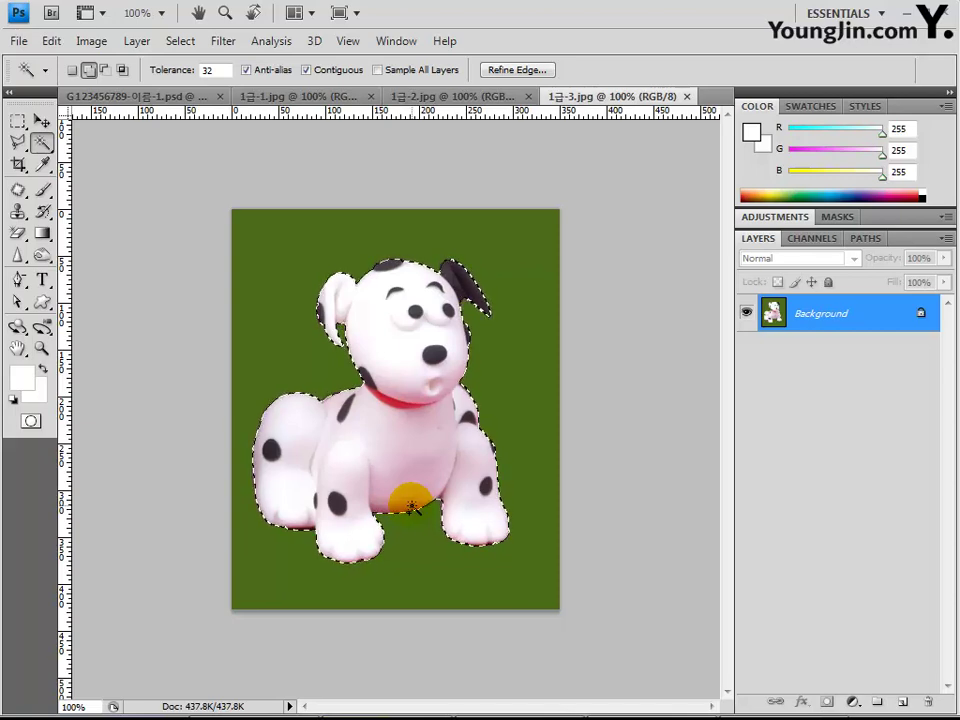
drag(155, 107, 433, 453)
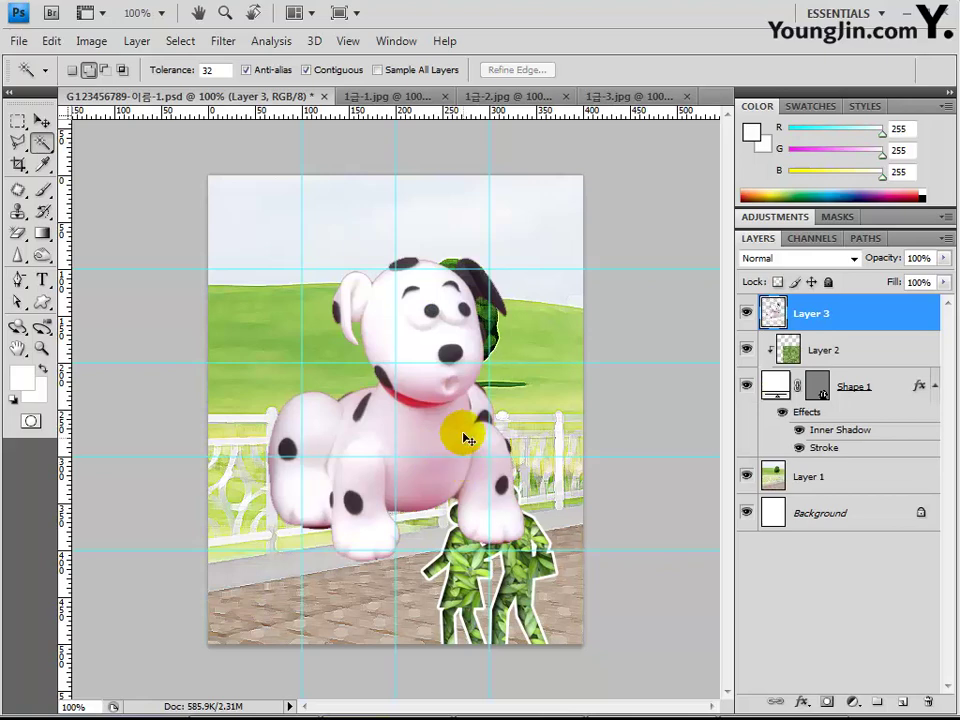
Scale the toy dog proportionally to about 32.6% and place it on the pavement in the canvas's bottom-left corner.
key(ctrl+t)
drag(524, 258, 394, 412)
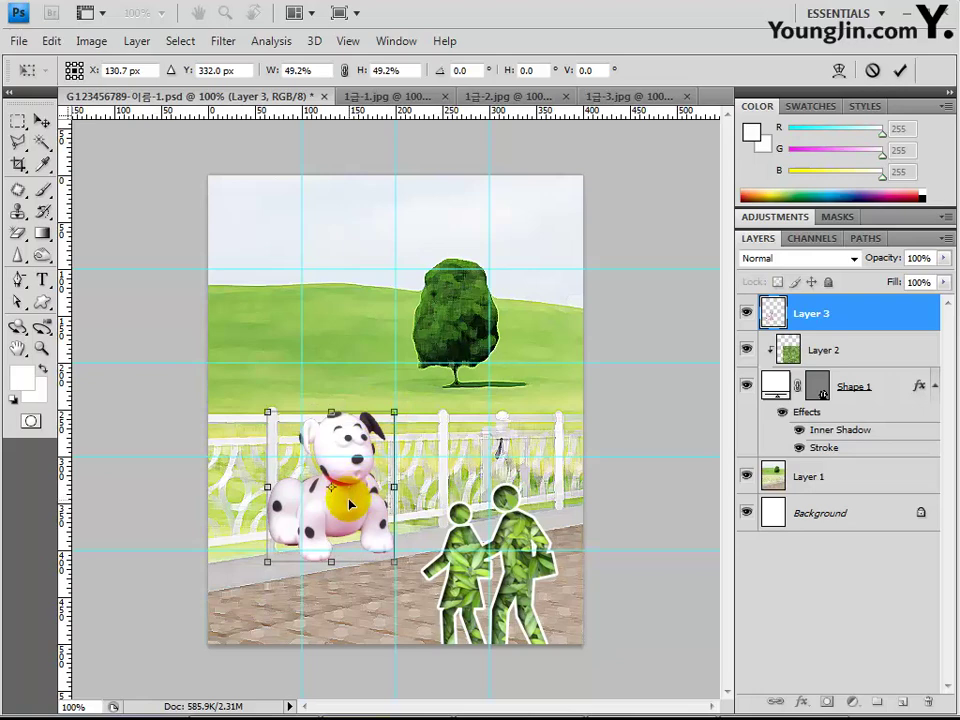
drag(350, 505, 318, 574)
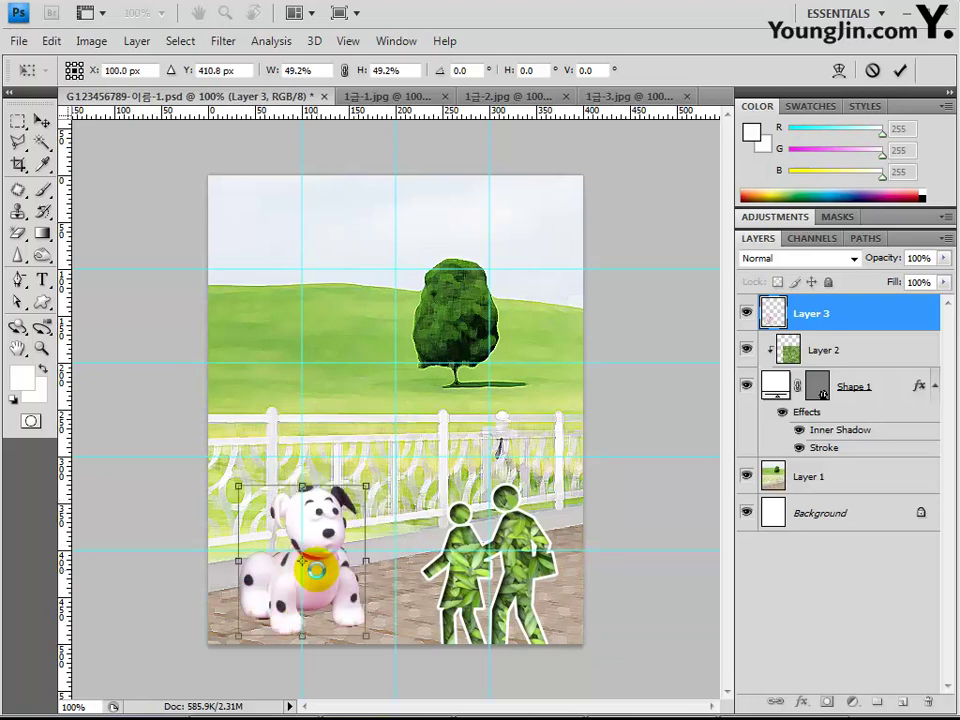
drag(367, 486, 341, 517)
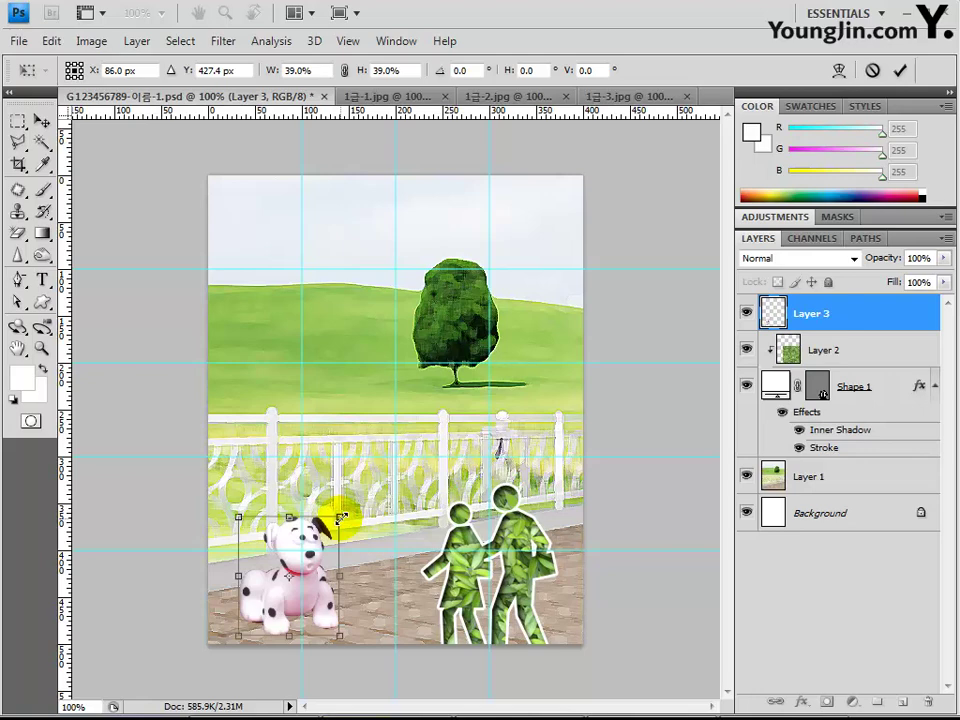
drag(341, 517, 324, 538)
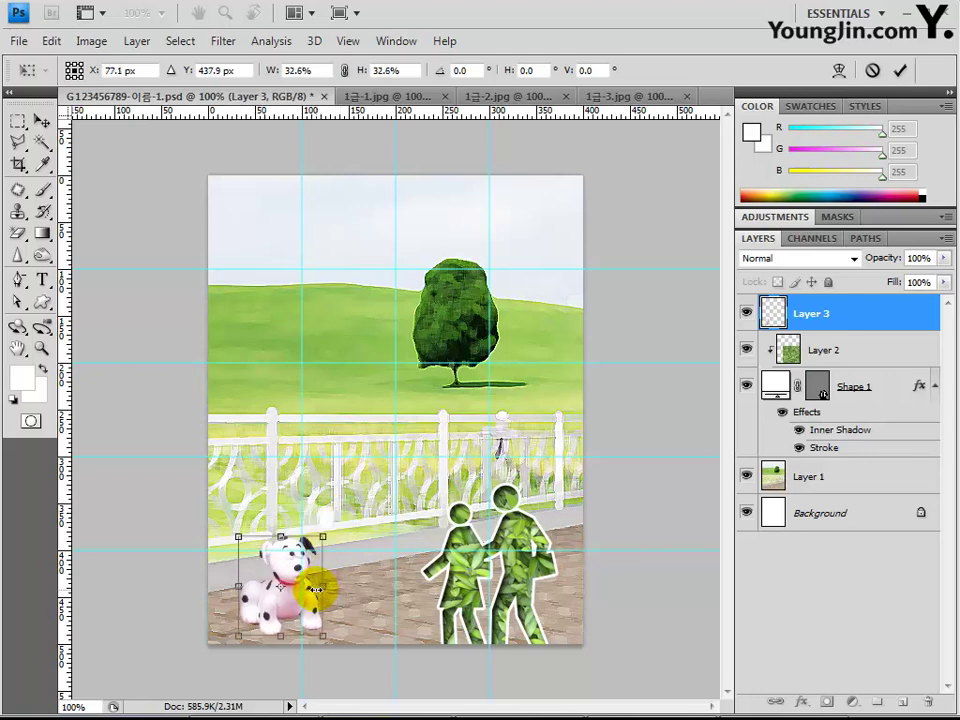
key(Return)
key(w)
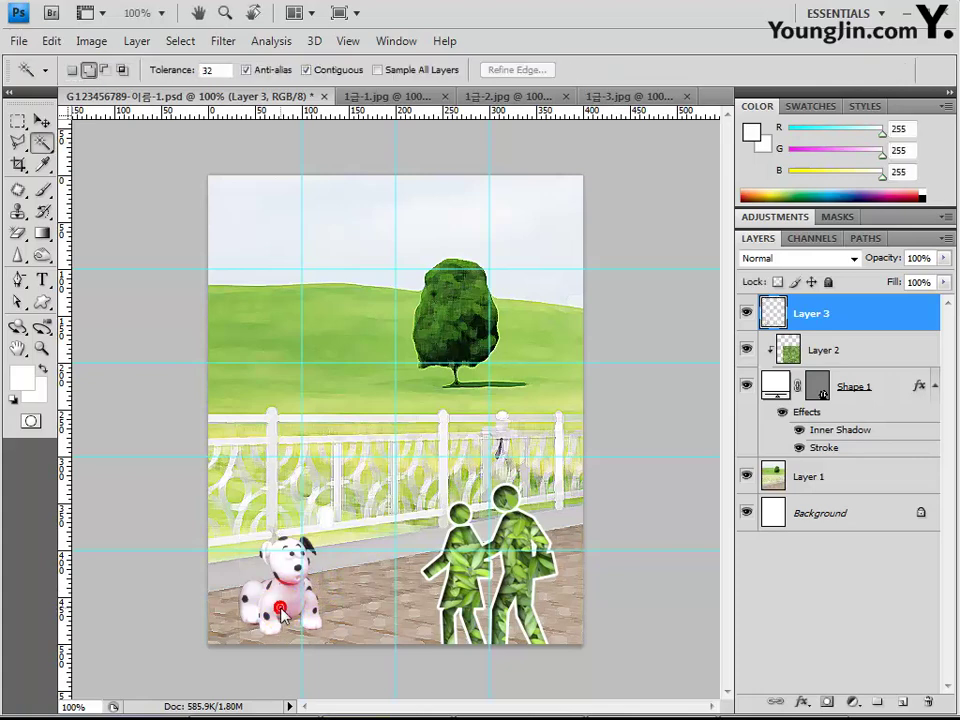
Add a Drop Shadow with the default settings to the toy dog layer.
click(800, 700)
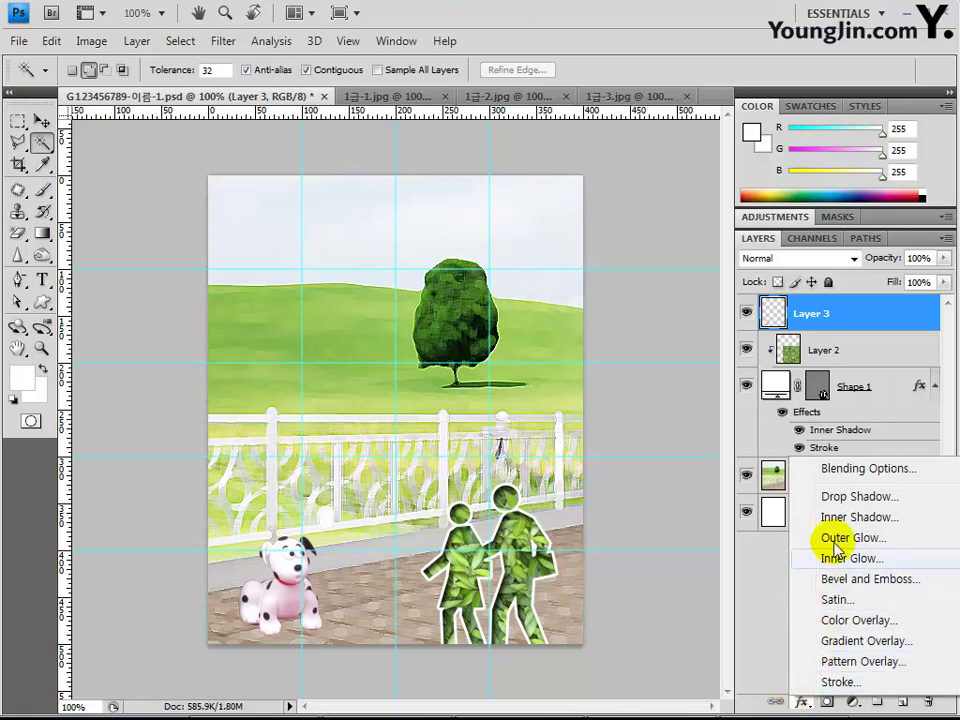
click(832, 497)
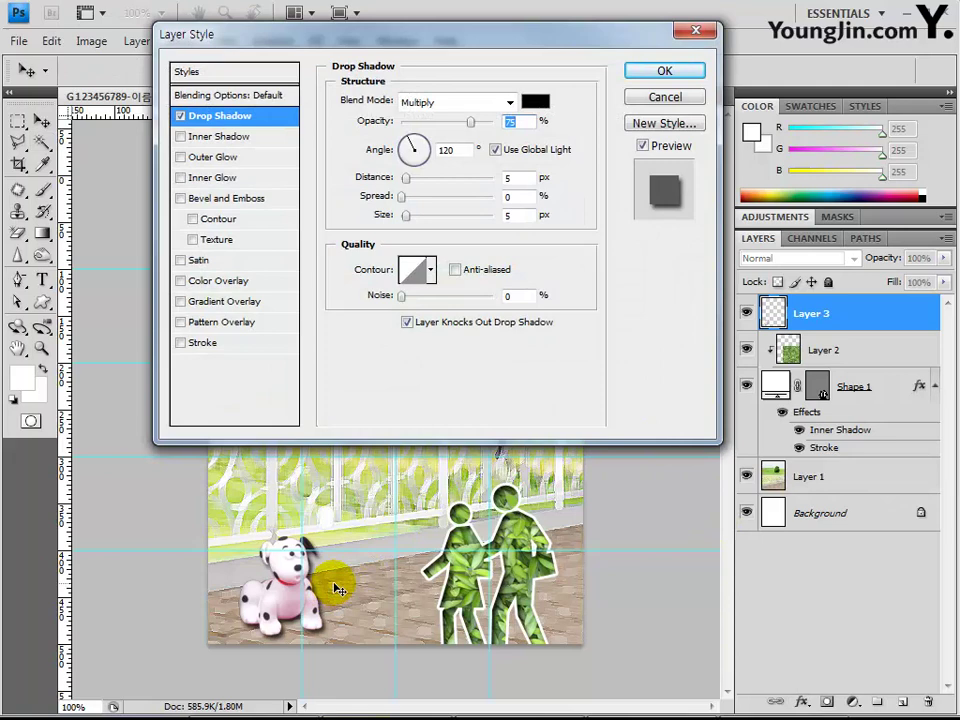
key(Return)
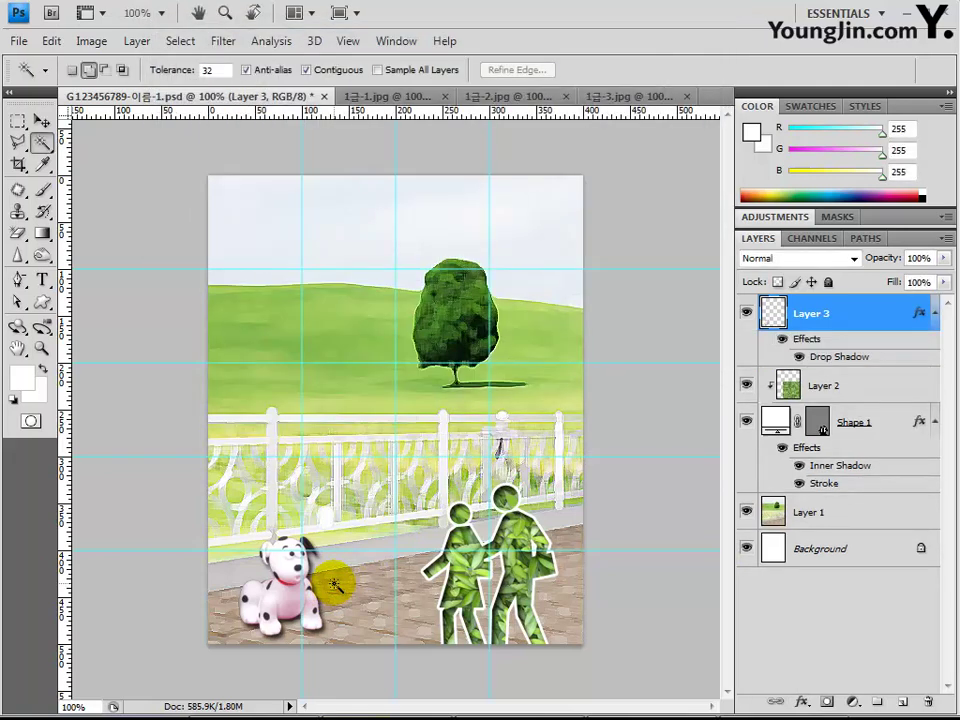
Draw a white butterfly shape layer with the Pen tool over the hill beside the tree, centred at about X 101, Y 150 px.
click(19, 281)
drag(25, 289, 72, 284)
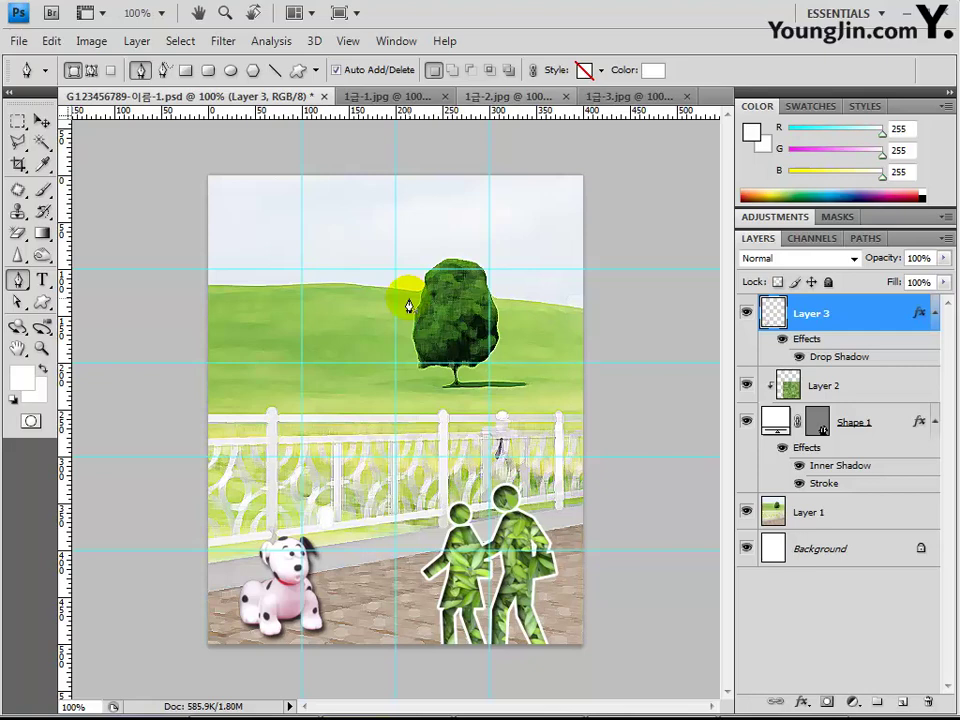
click(307, 312)
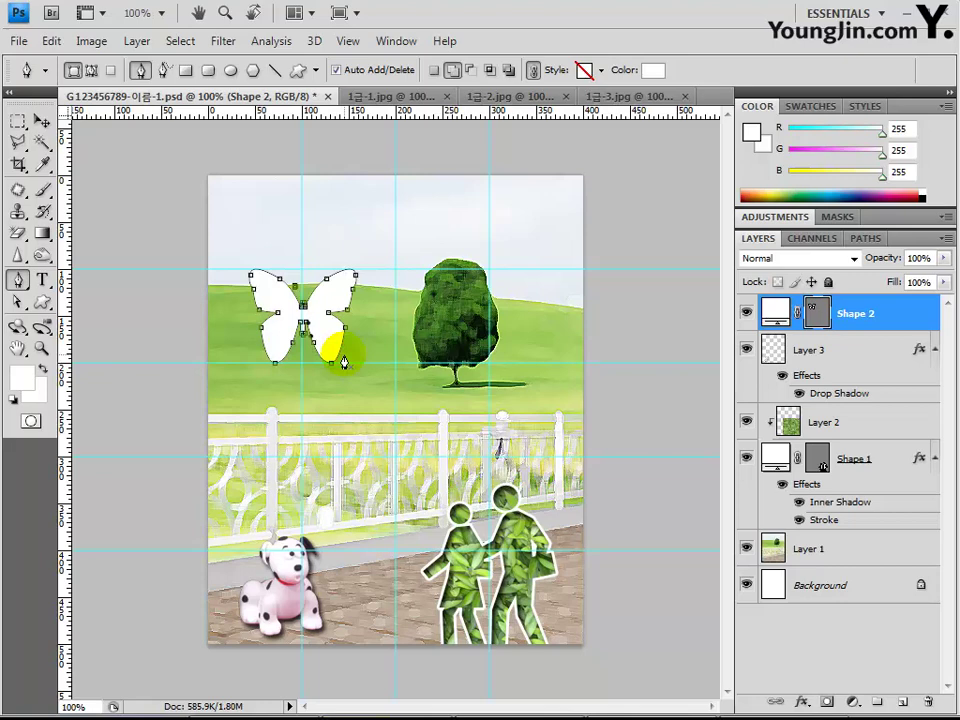
Rotate the butterfly shape 15° clockwise and move it to about X 119, Y 137 px.
key(ctrl+t)
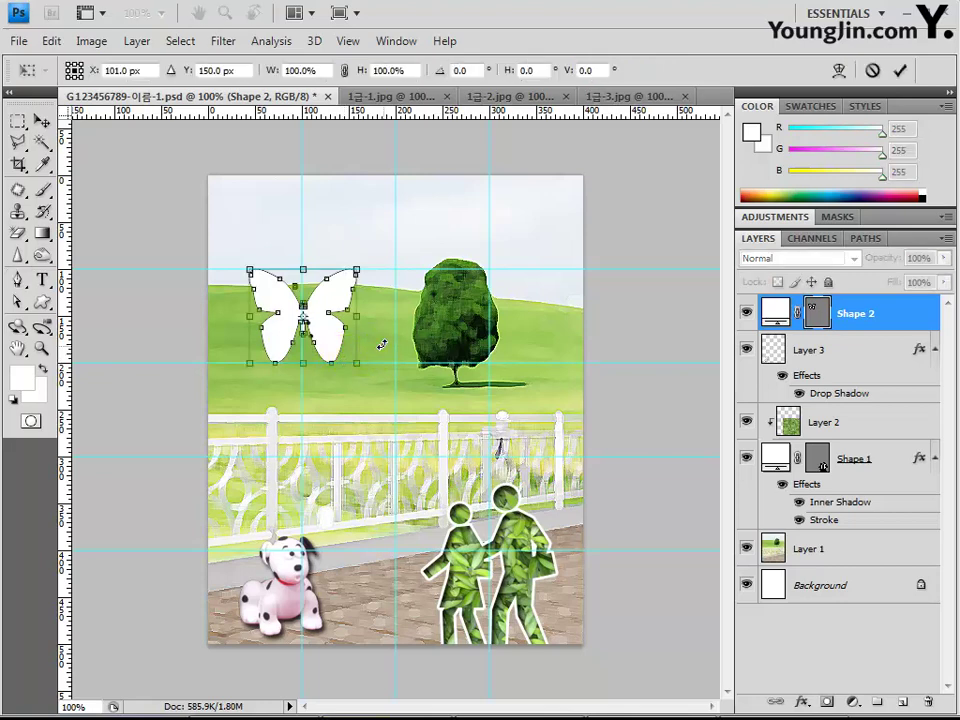
drag(381, 345, 380, 372)
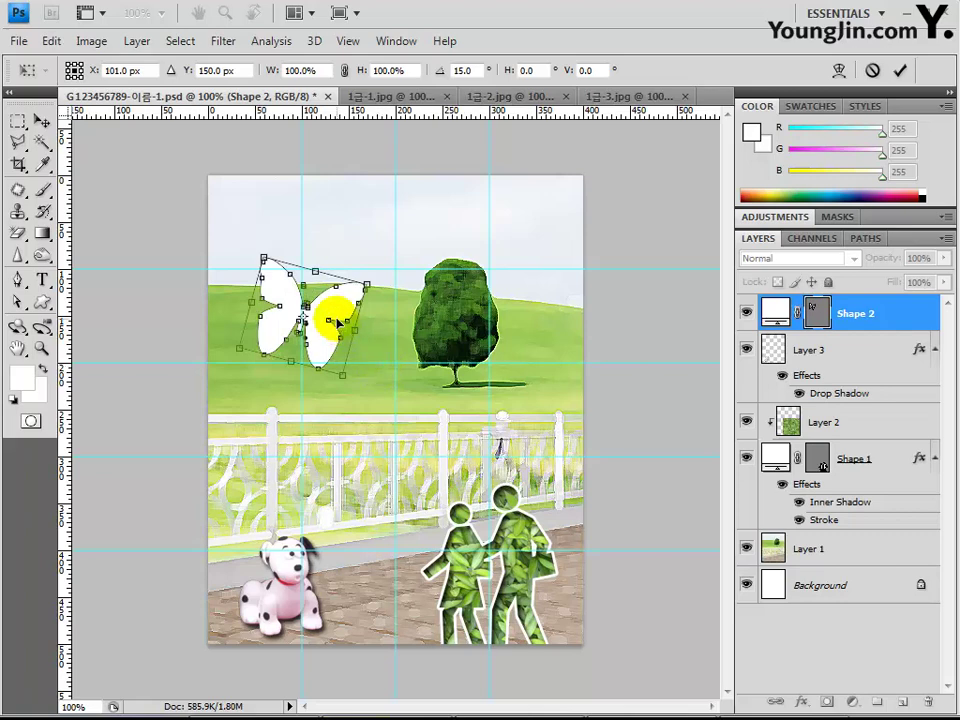
drag(342, 305, 350, 310)
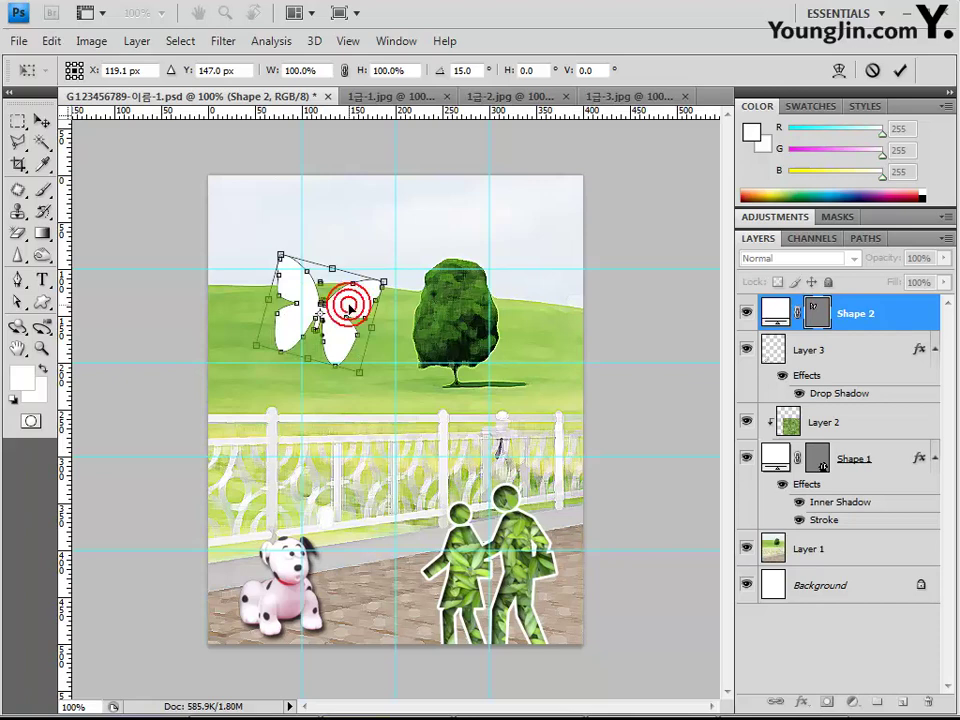
drag(343, 304, 352, 304)
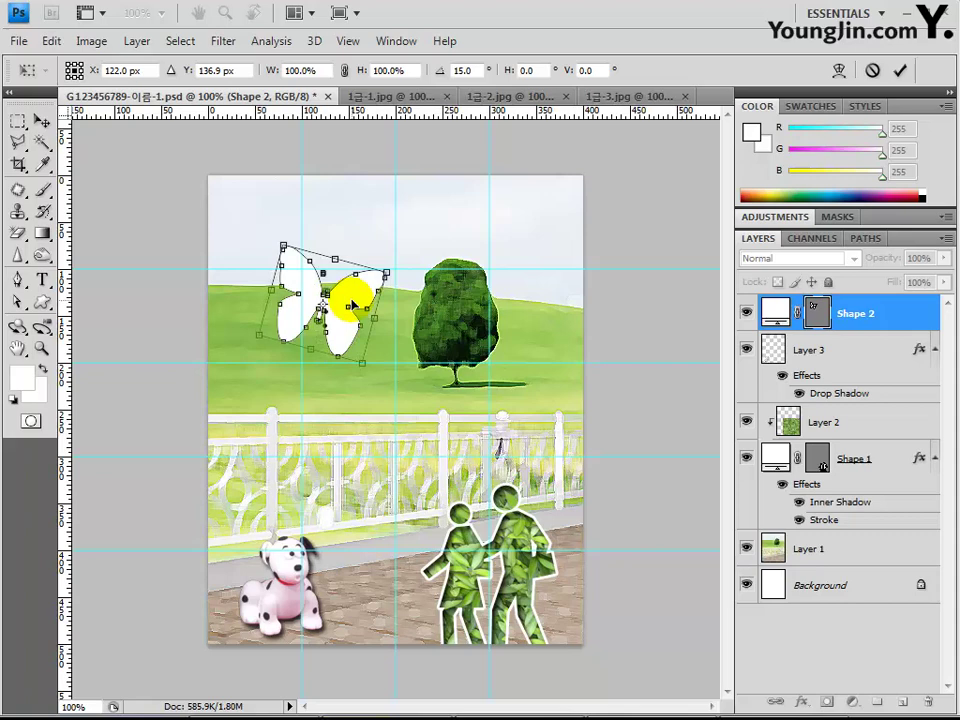
drag(352, 304, 347, 304)
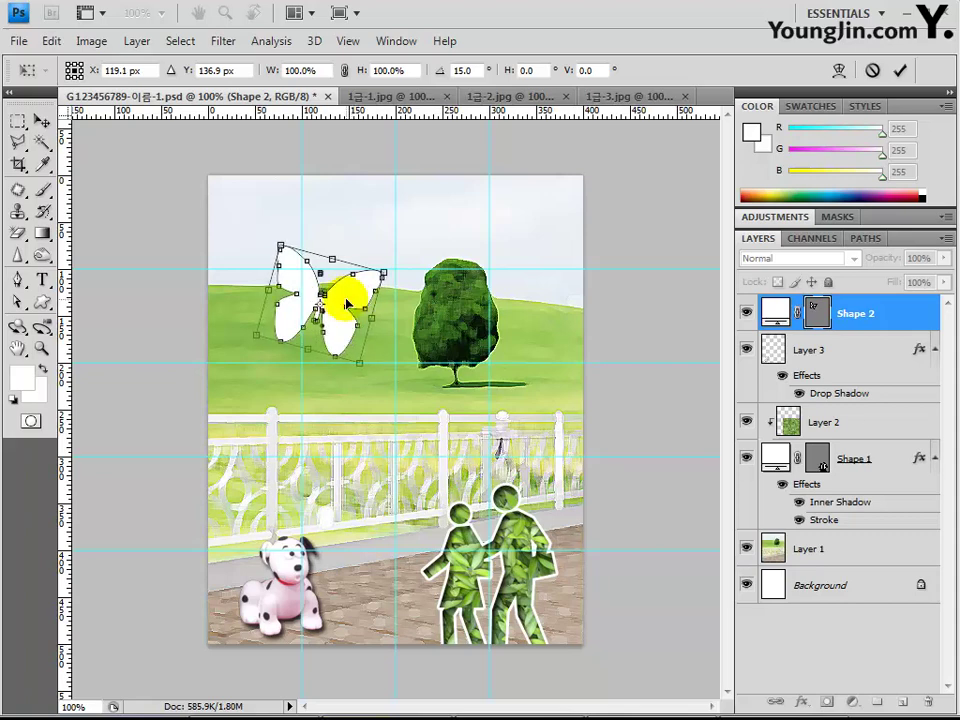
key(Return)
key(p)
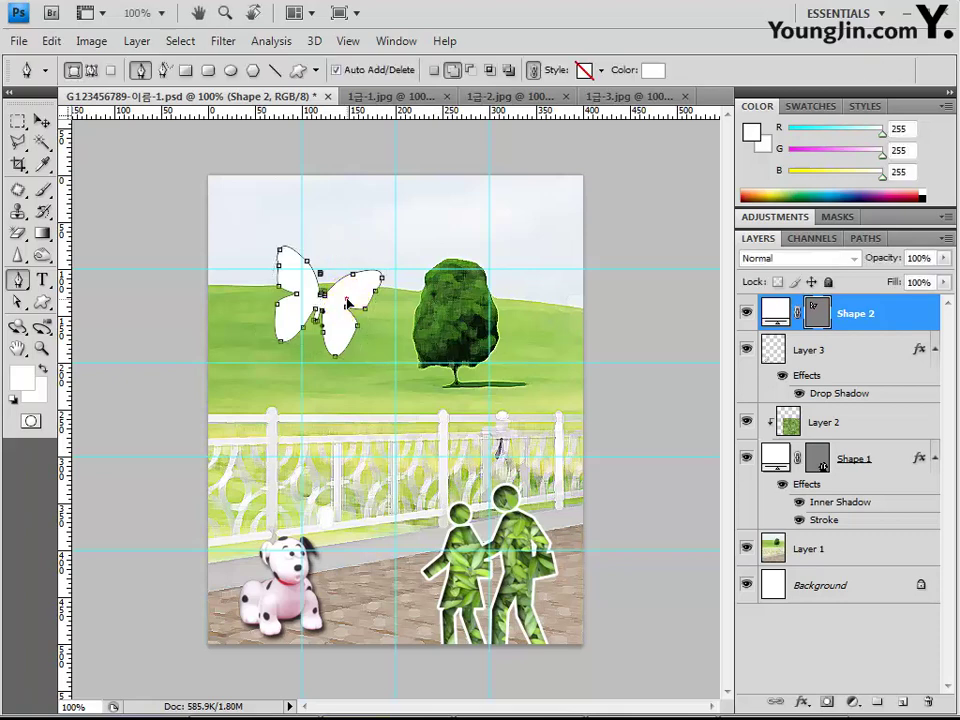
Save the butterfly's vector mask as a path named 나비 and deselect the path.
click(866, 239)
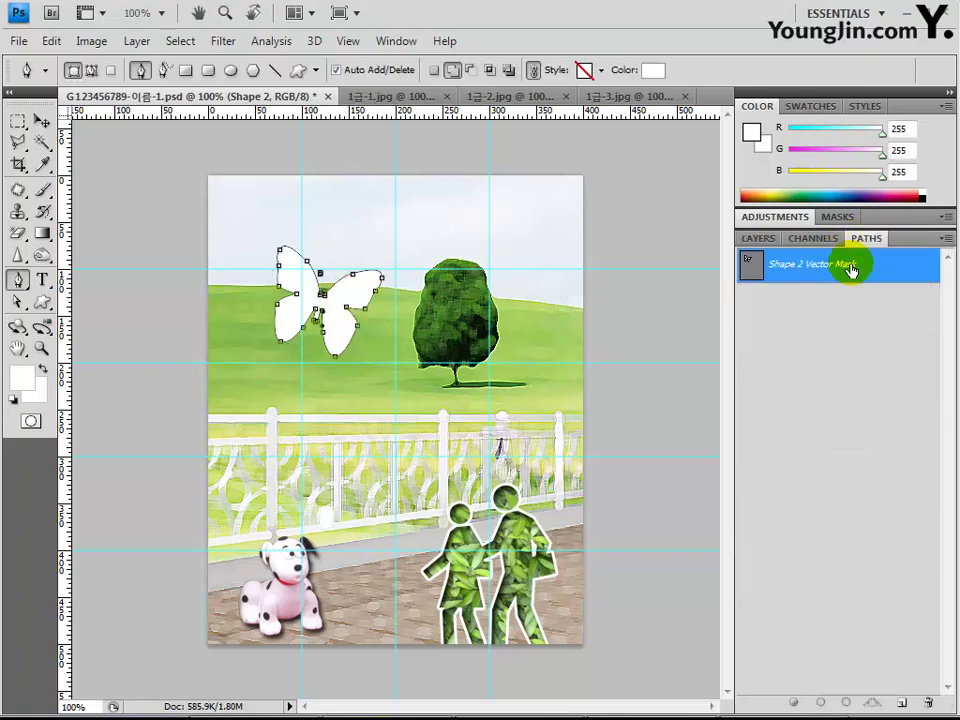
double_click(785, 270)
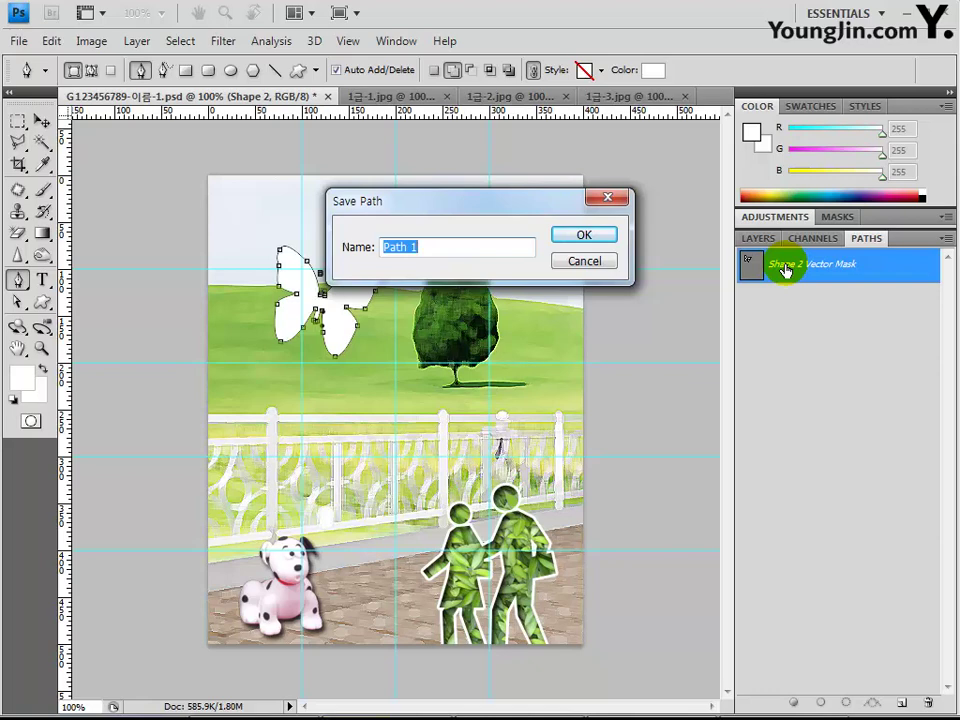
text(나비)
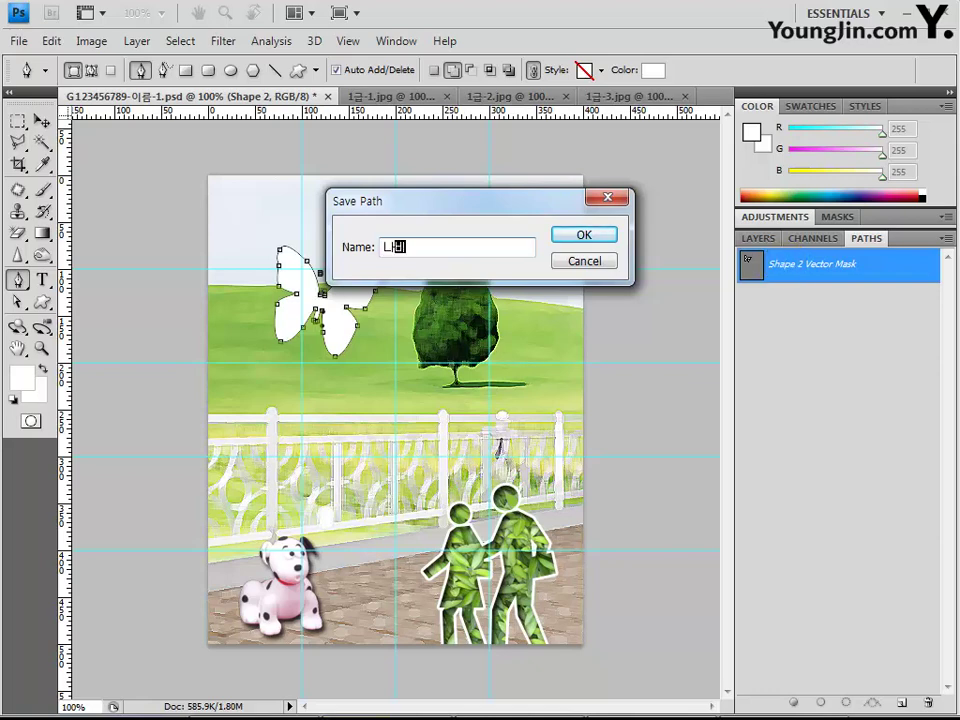
key(Return)
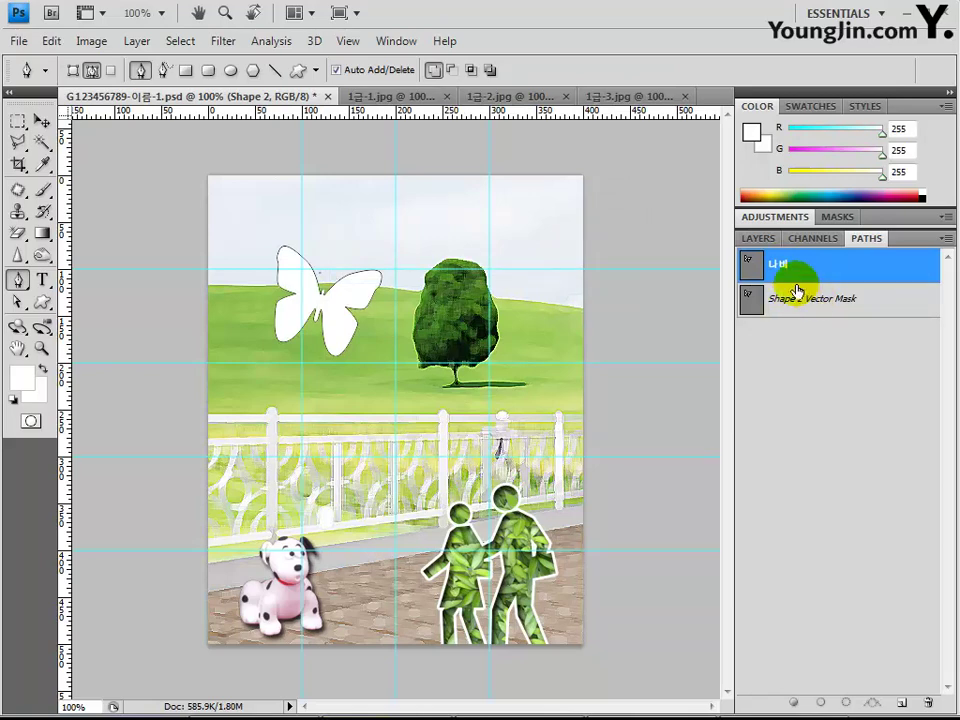
click(782, 268)
key(BackSpace)
text(나비)
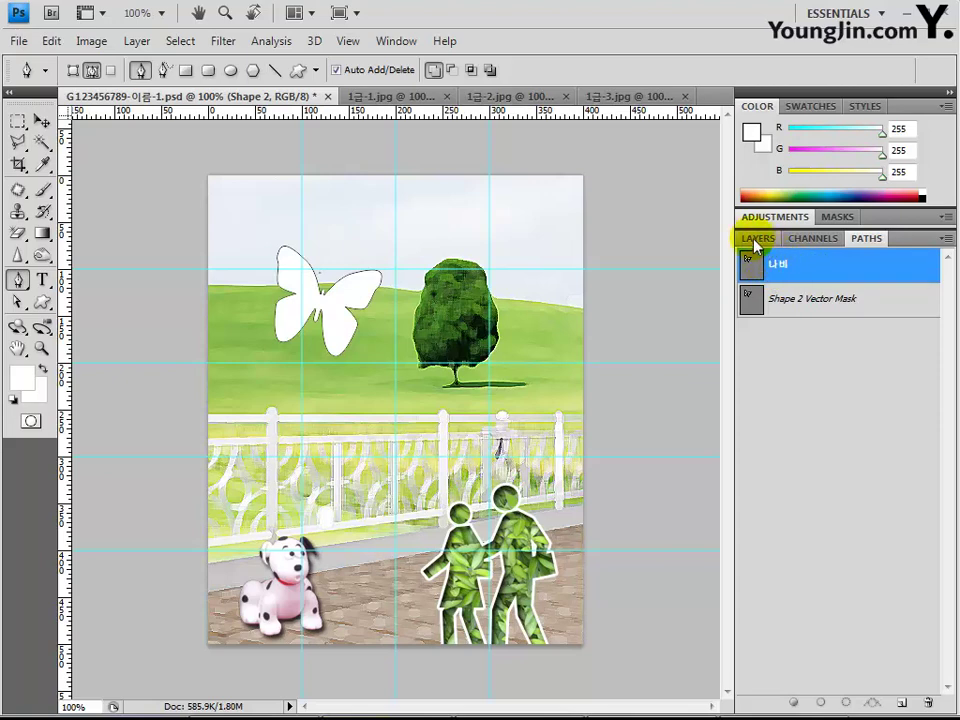
click(786, 368)
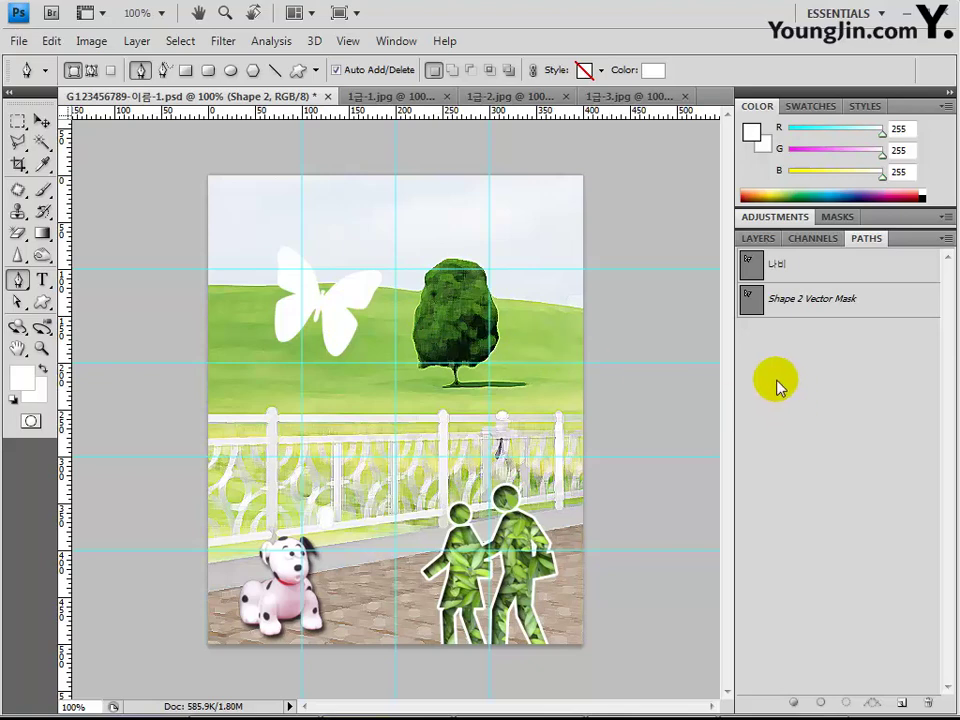
Add a Gradient Overlay effect to the butterfly shape layer.
click(756, 239)
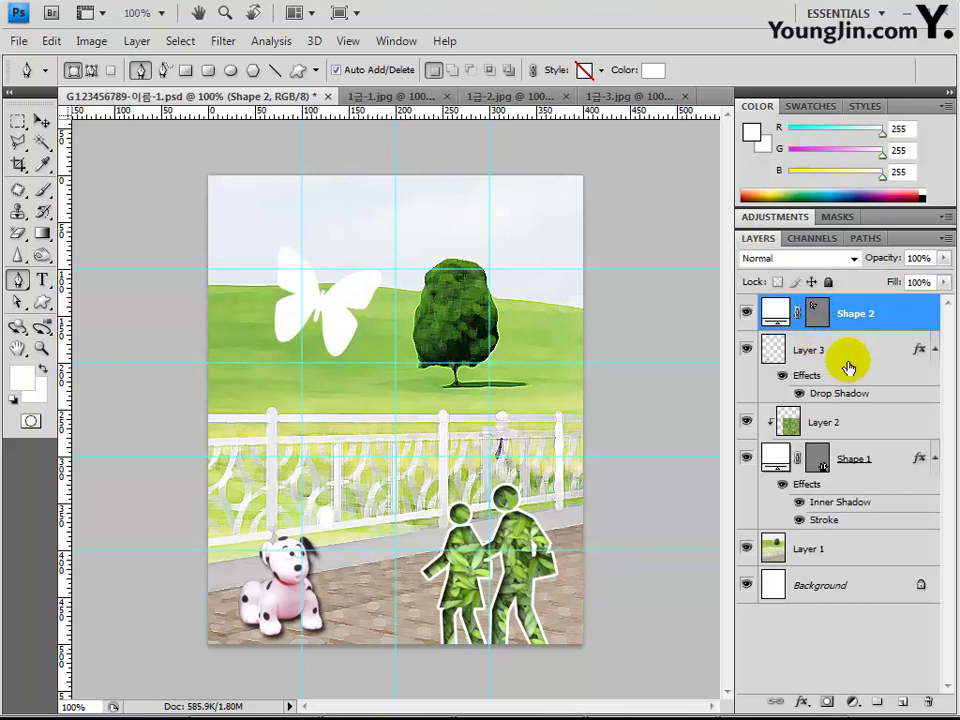
click(800, 700)
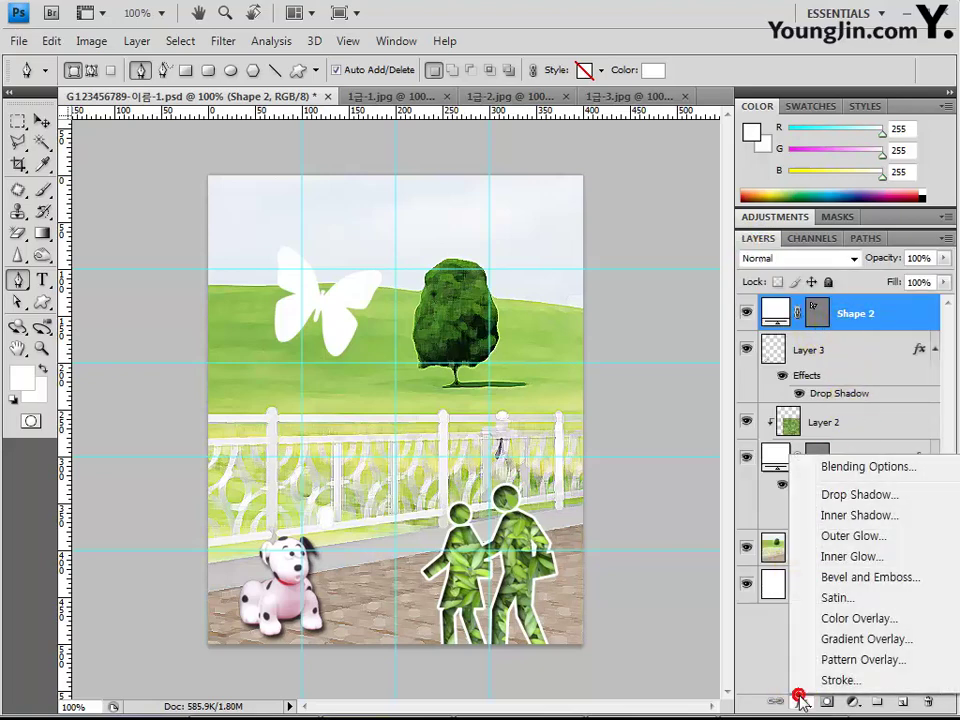
click(860, 638)
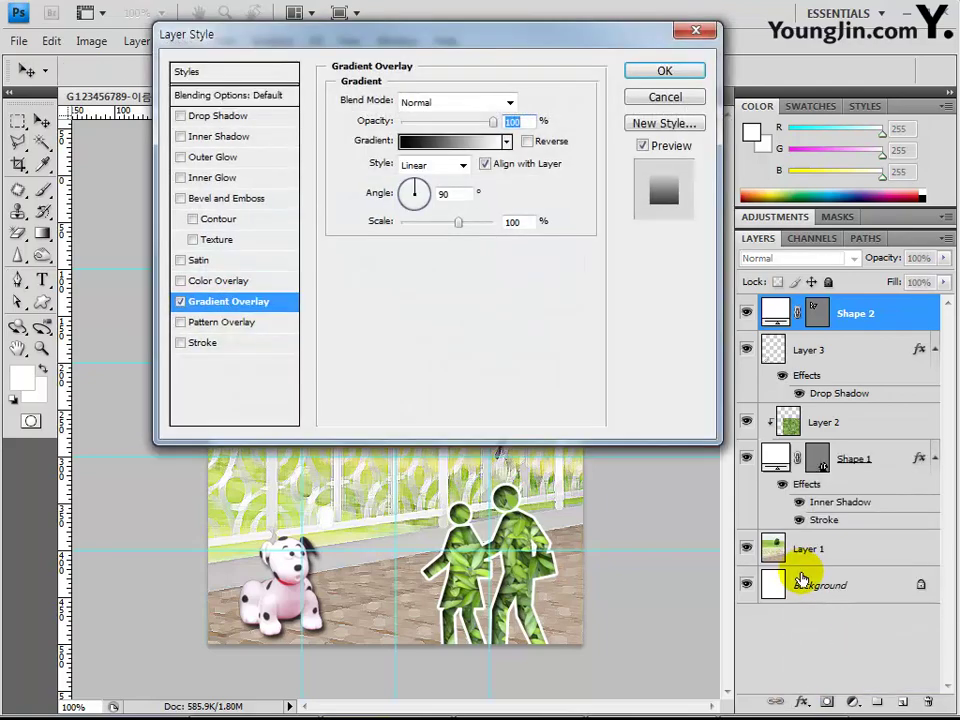
Set the starting colour stop of the butterfly's overlay gradient to ff9e02.
click(466, 141)
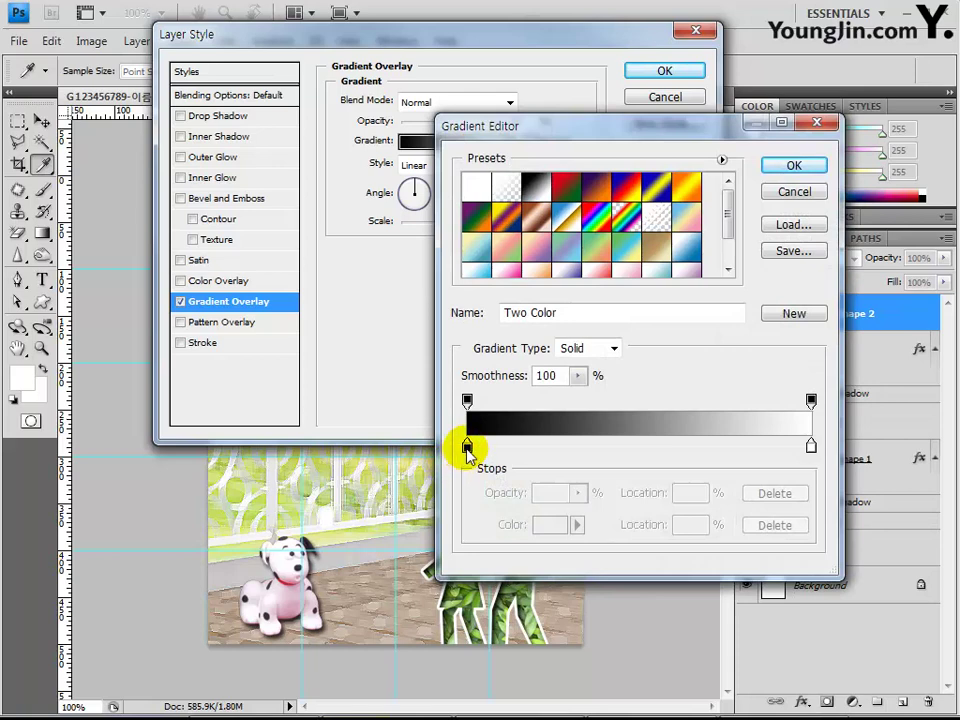
double_click(467, 447)
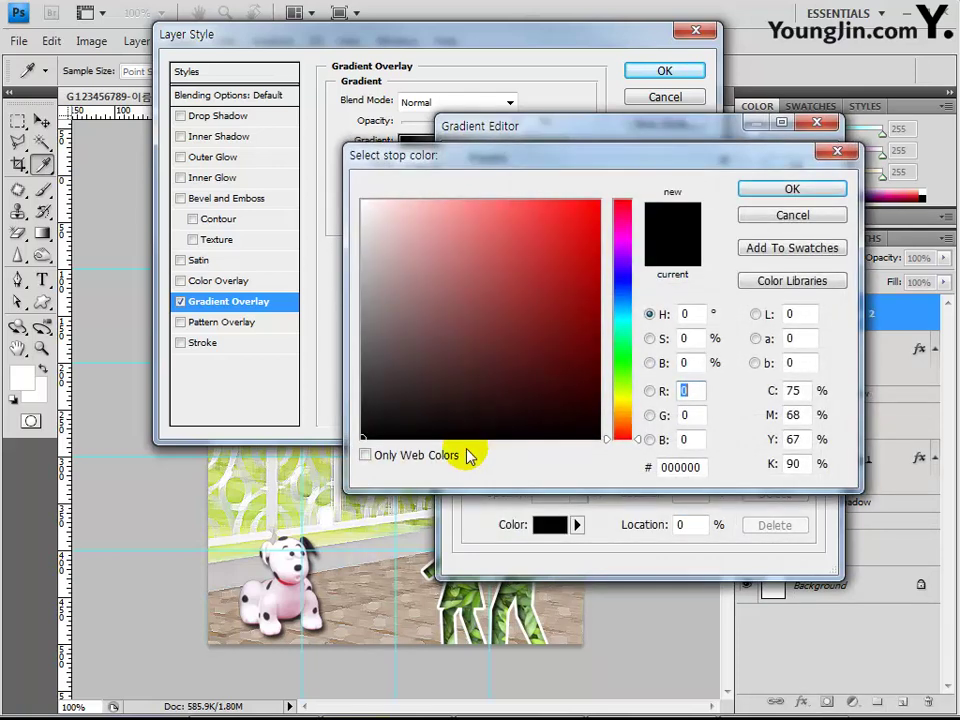
drag(700, 466, 611, 465)
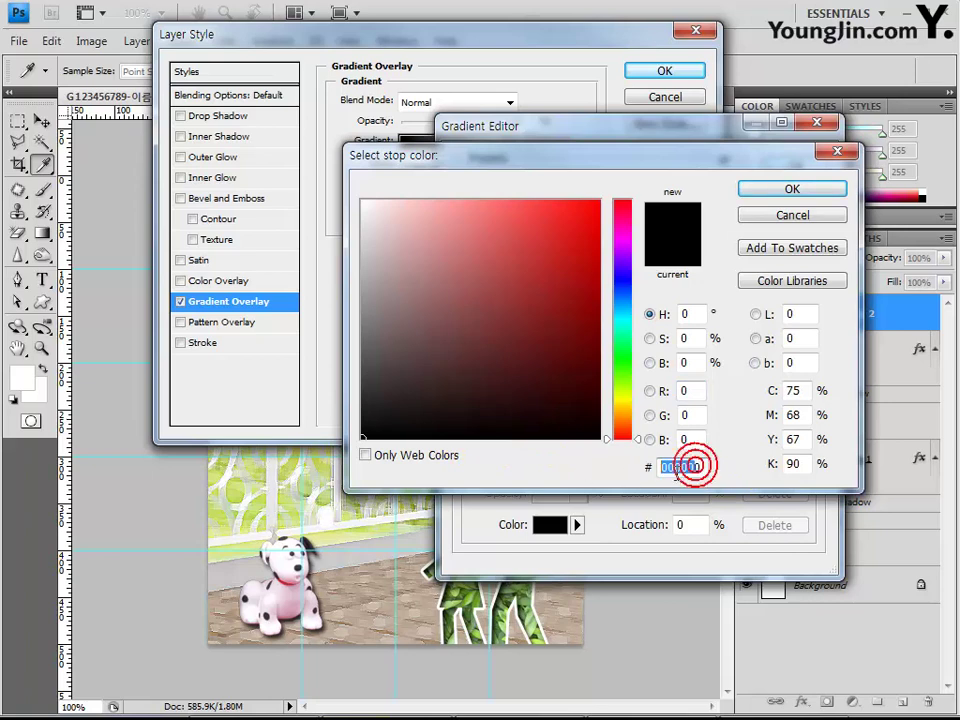
key(BackSpace)
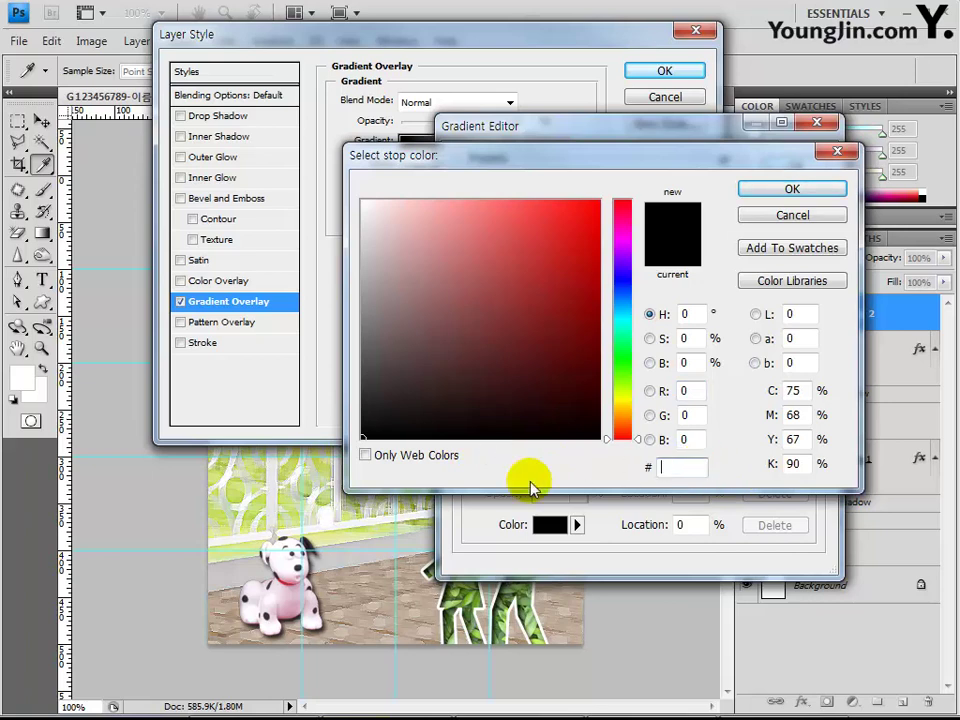
text(f)
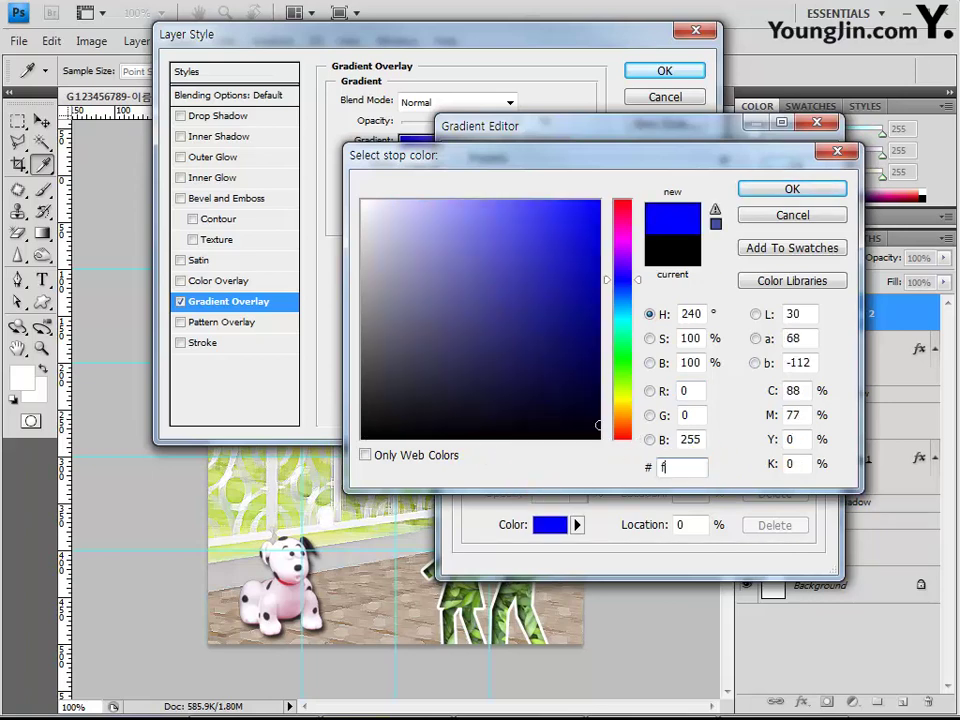
text(f9e)
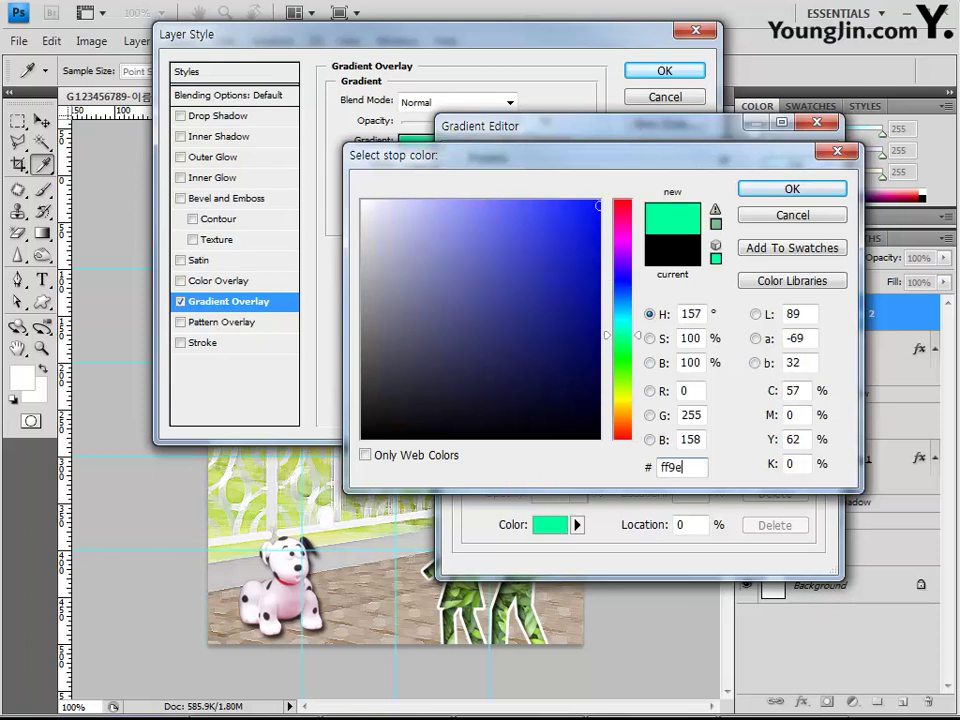
text(02)
key(Return)
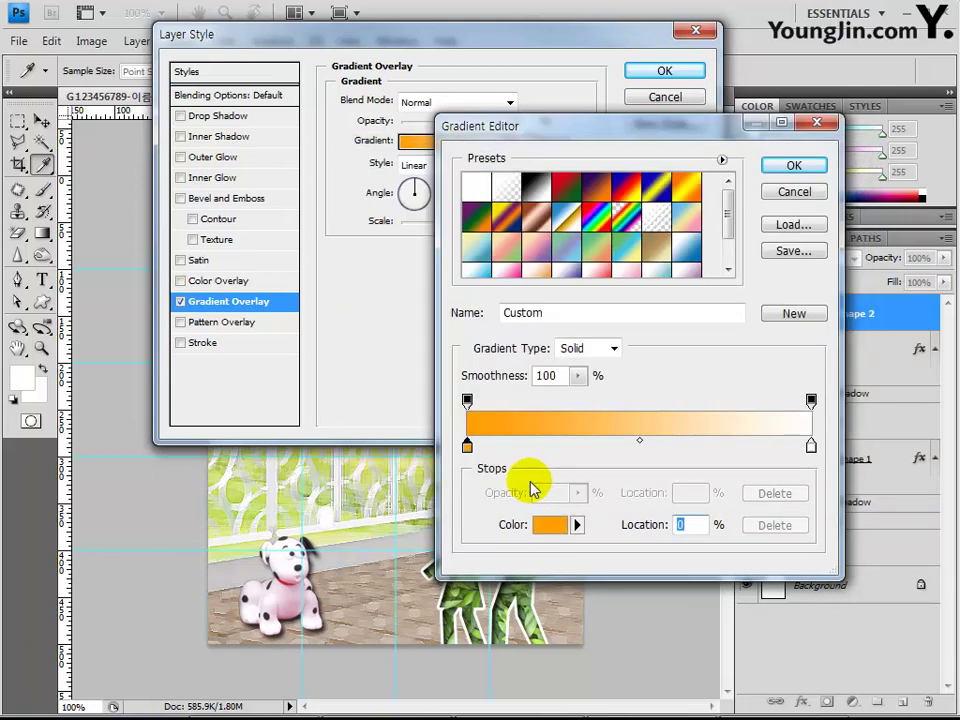
Set the gradient's end colour stop to eaff00 and accept the edited gradient.
double_click(811, 445)
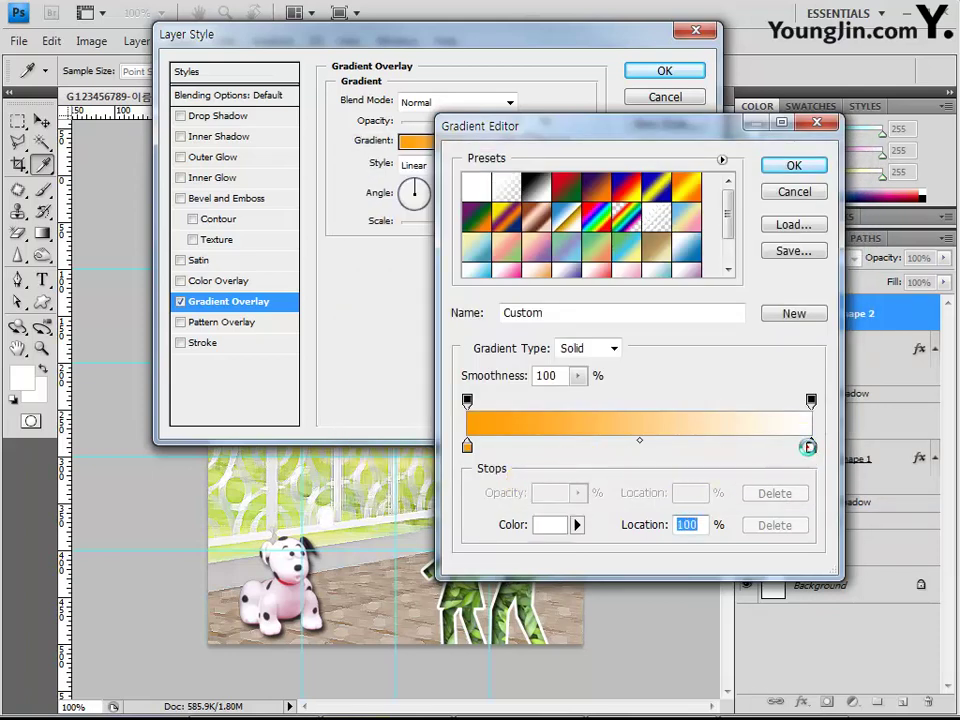
click(694, 467)
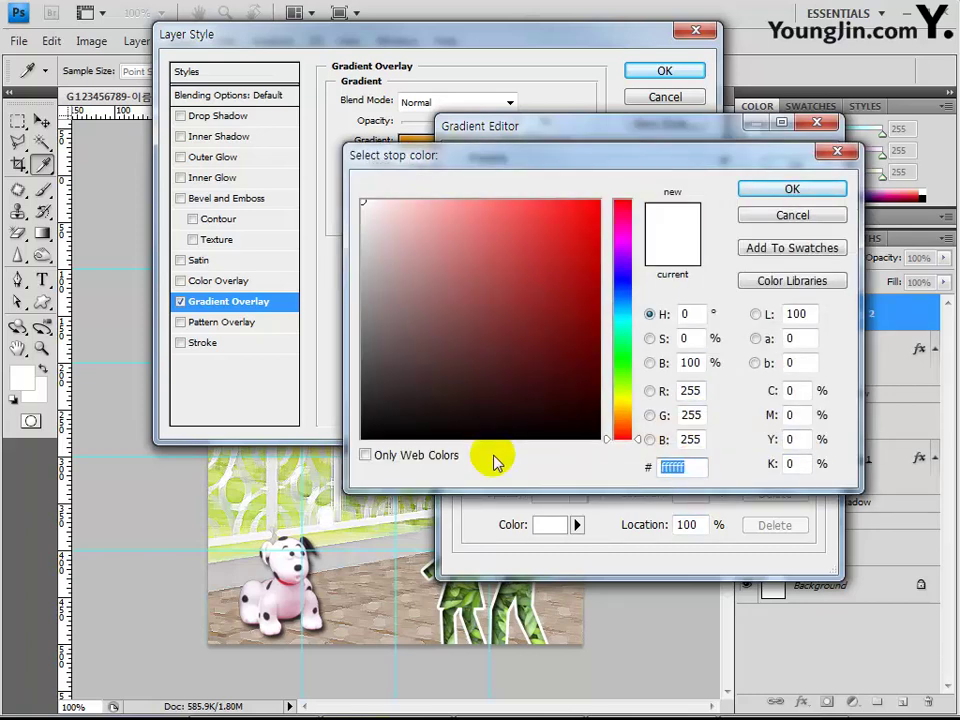
text(eaff)
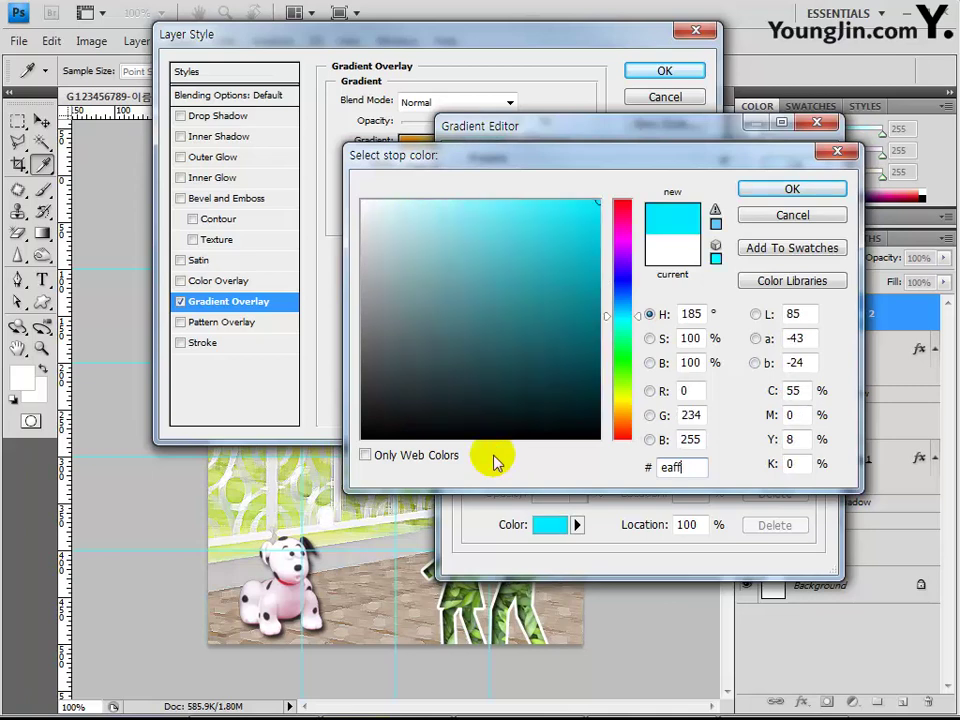
text(00)
key(Return)
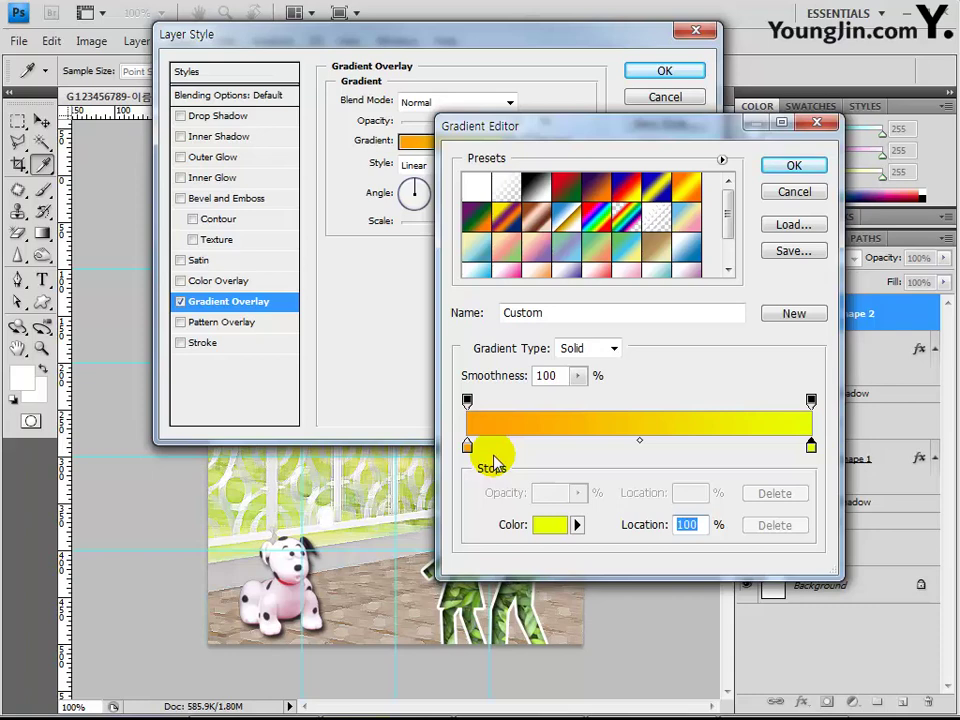
key(Return)
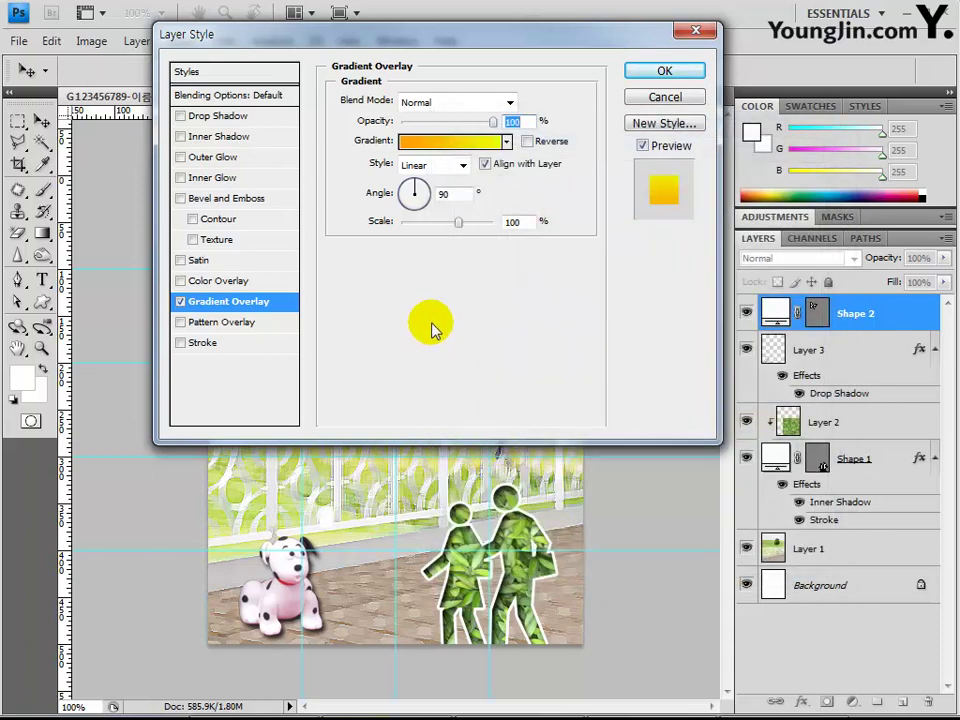
Set the butterfly's Gradient Overlay angle to -110° and uncover the canvas to preview the butterfly.
double_click(445, 194)
text(-110)
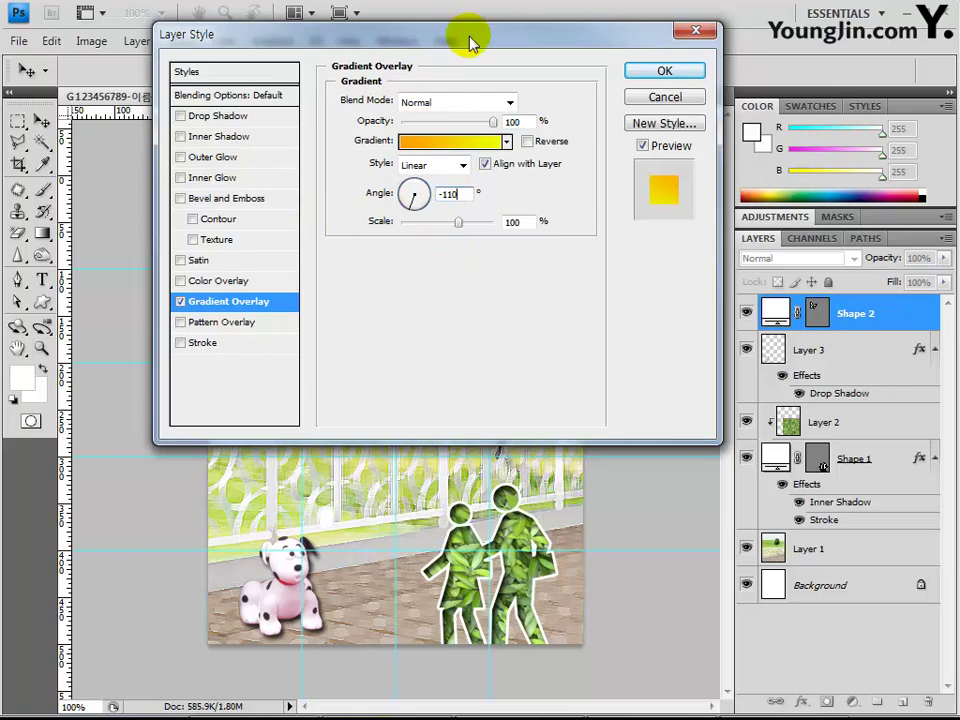
drag(467, 36, 781, 239)
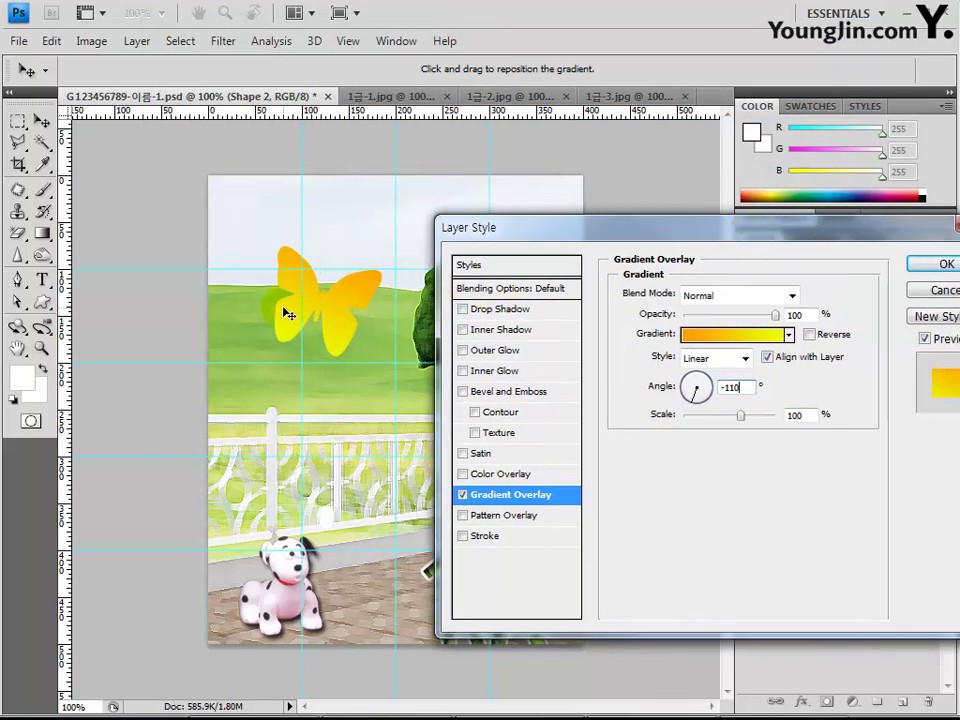
drag(368, 292, 396, 317)
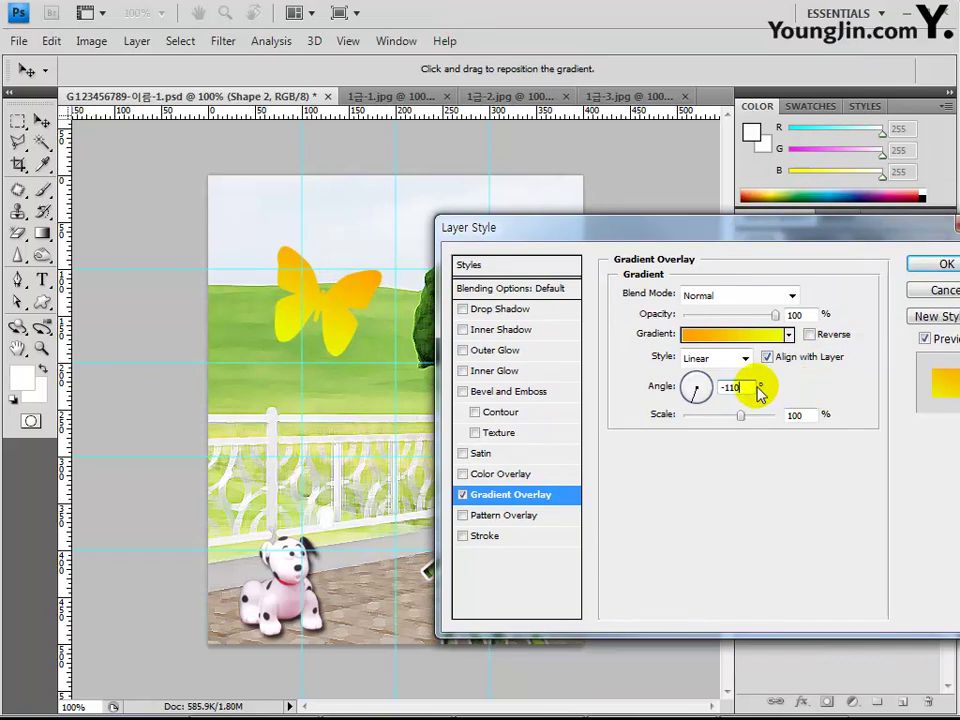
Add an Outer Glow with default settings to the butterfly and apply the layer style.
click(506, 352)
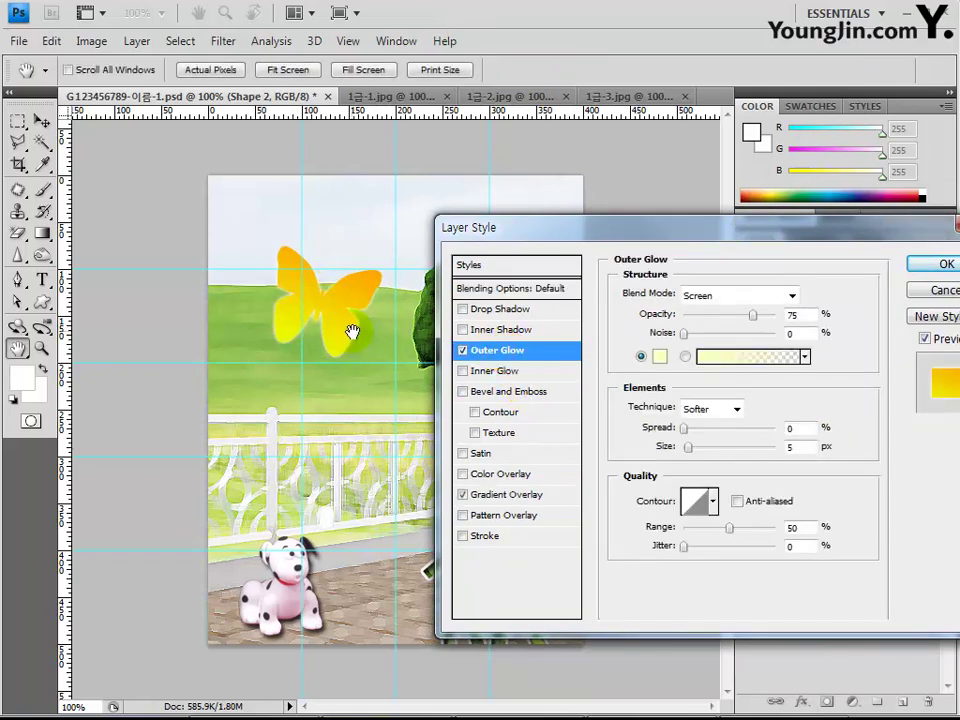
click(945, 263)
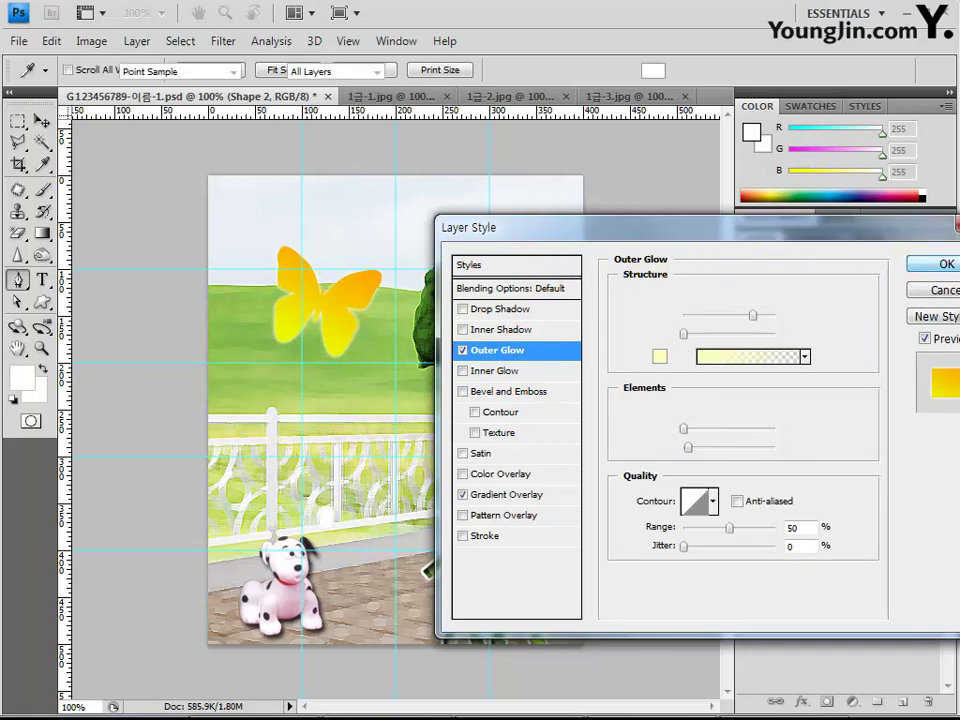
drag(385, 379, 282, 437)
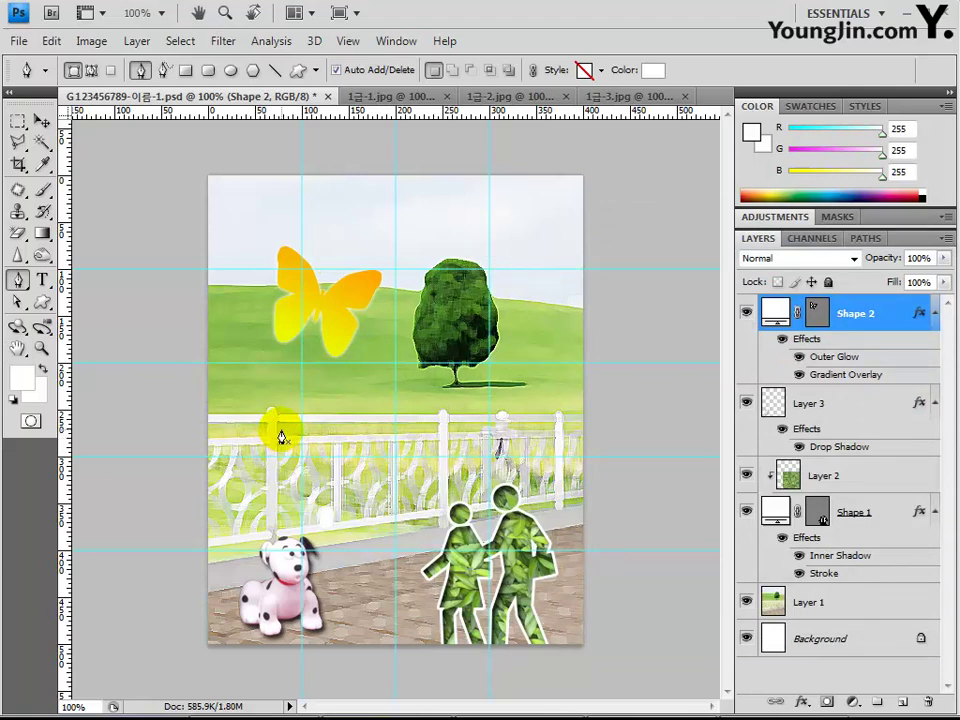
Set up the Vertical Type tool with the 돋움 font at 45 pt.
click(43, 281)
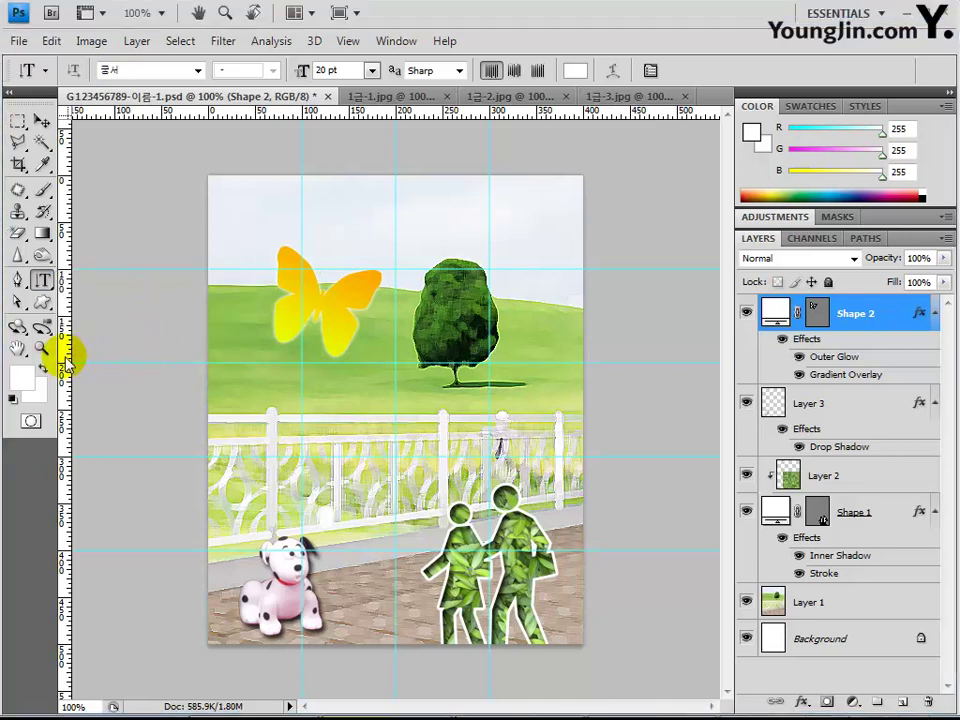
click(141, 70)
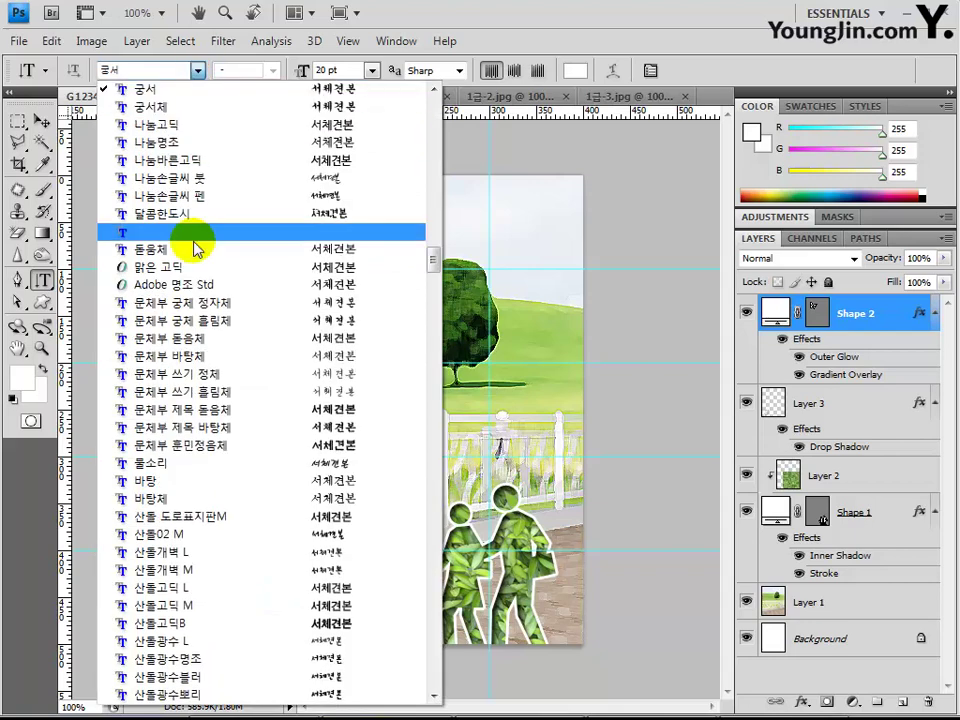
click(191, 236)
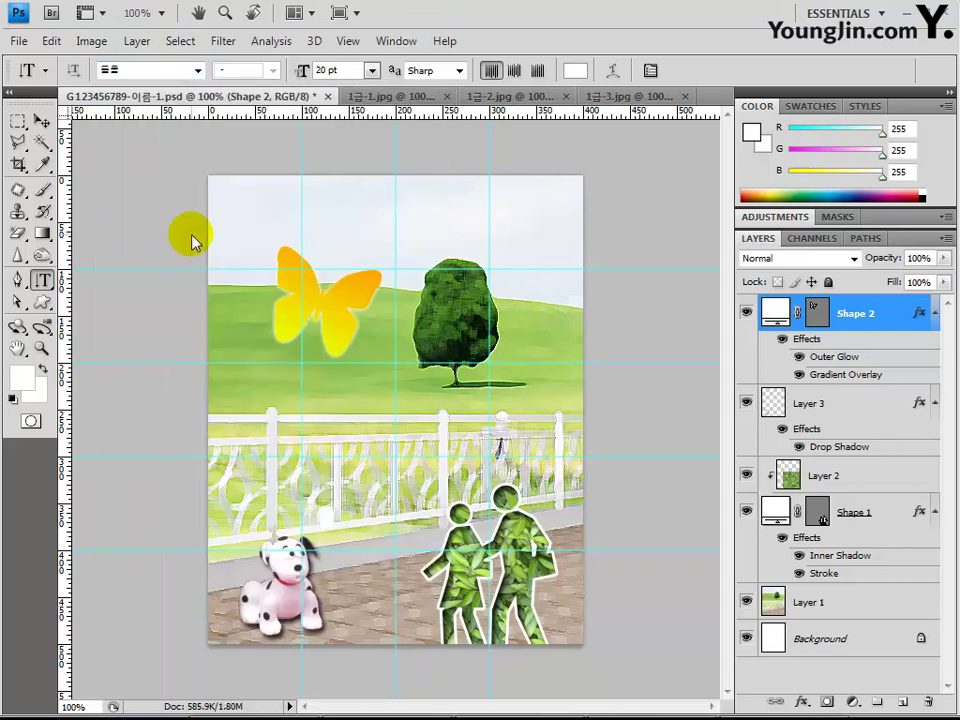
click(328, 70)
text(45)
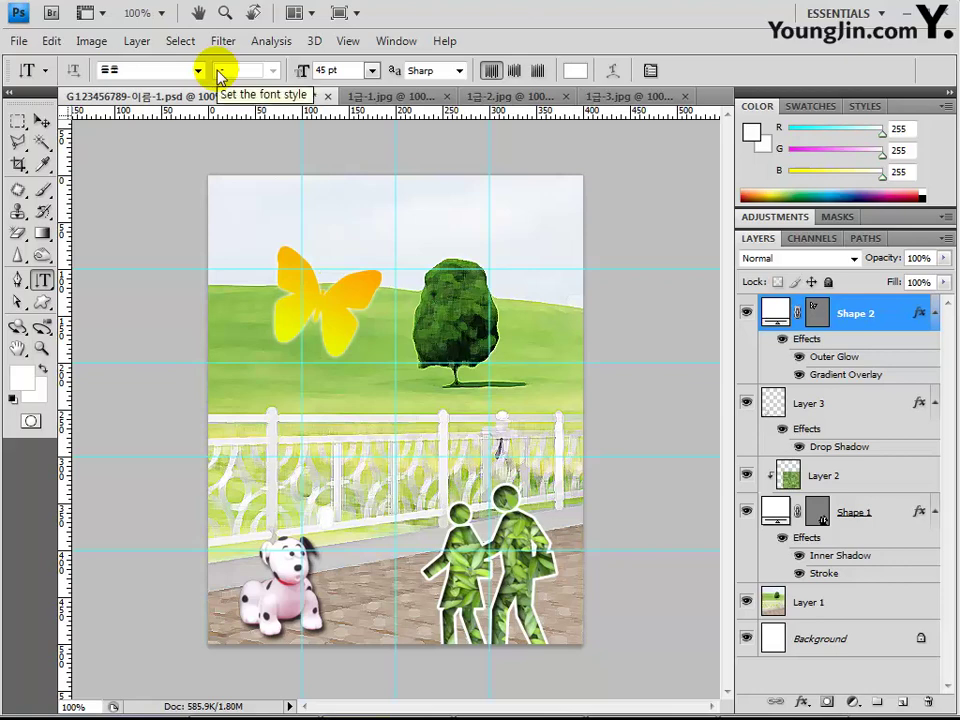
text(i)
Set the text colour to 298c00.
click(578, 71)
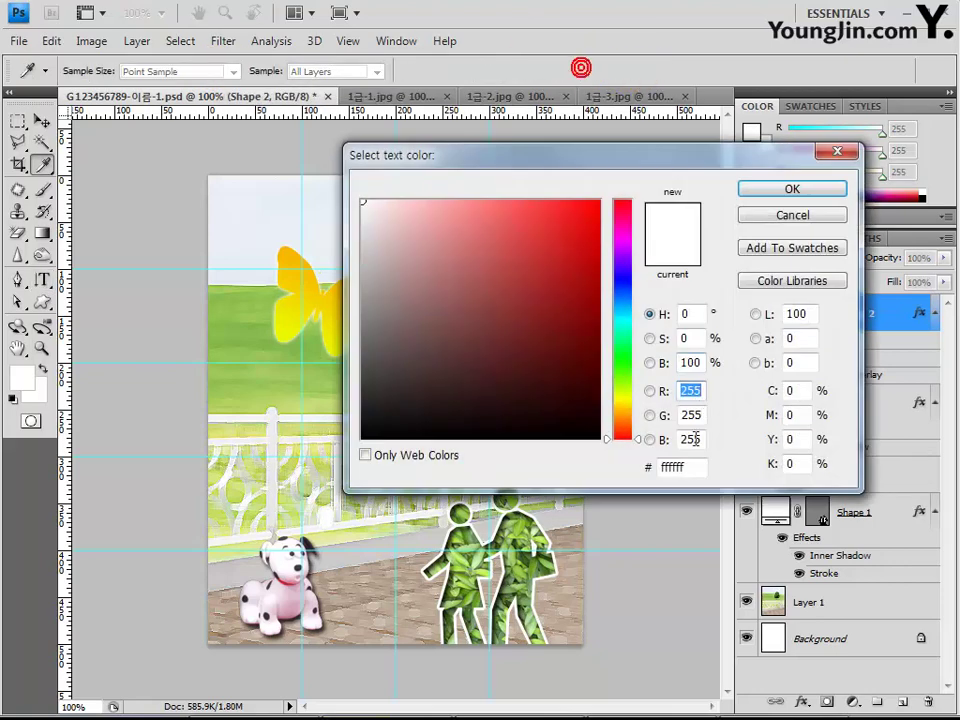
click(686, 467)
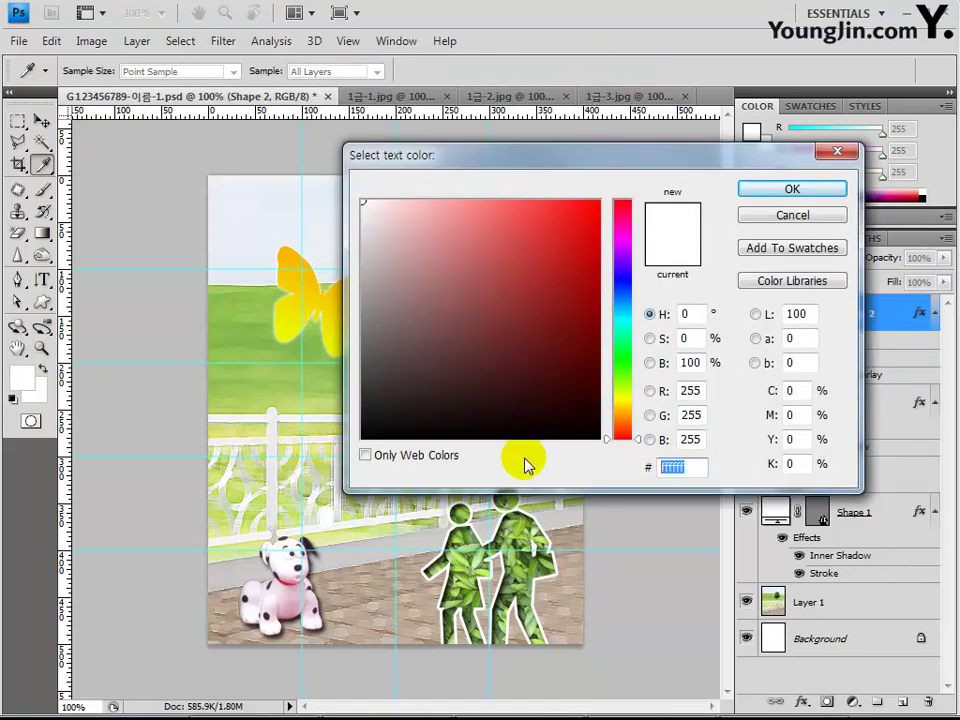
text(298)
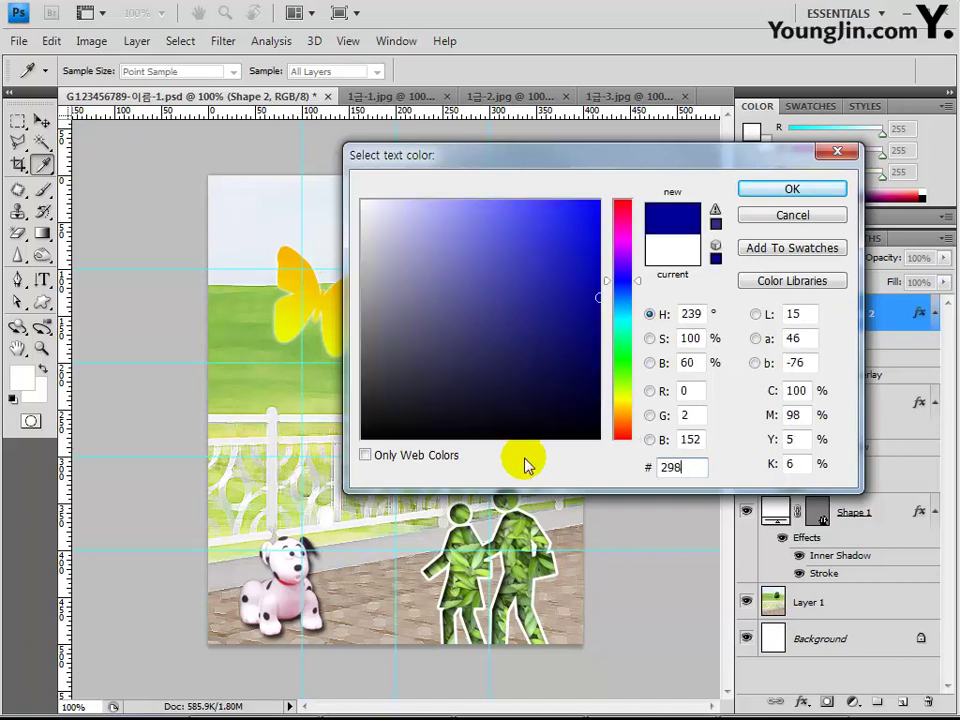
text(c00)
key(Return)
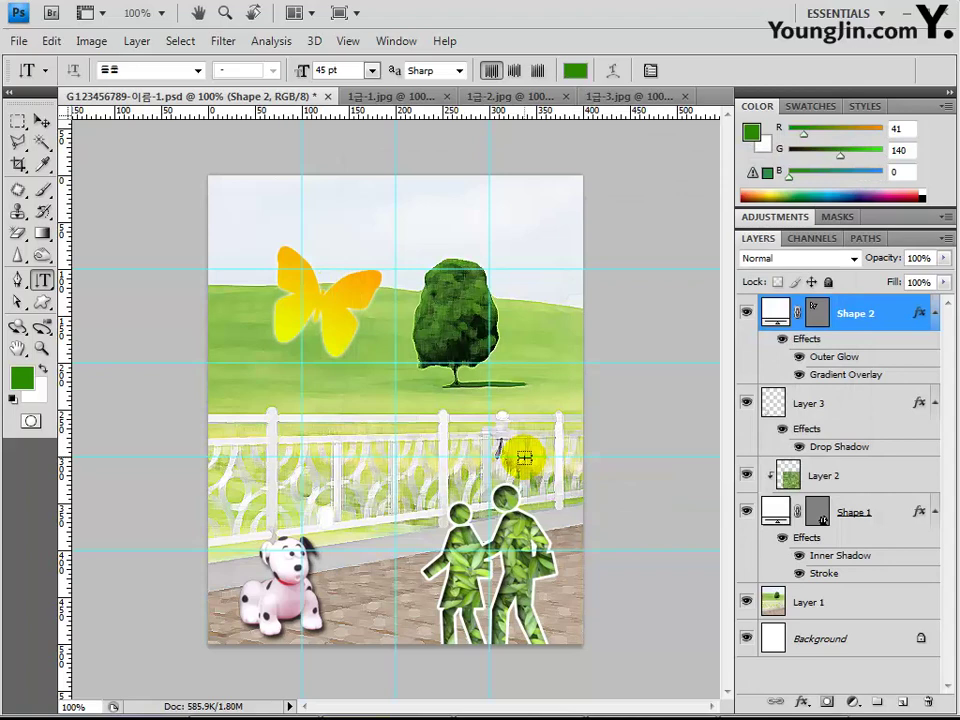
Add the vertical text 기분좋은산책 beside the tree, starting in the sky at about X 355, Y 35 px, and commit it.
click(541, 209)
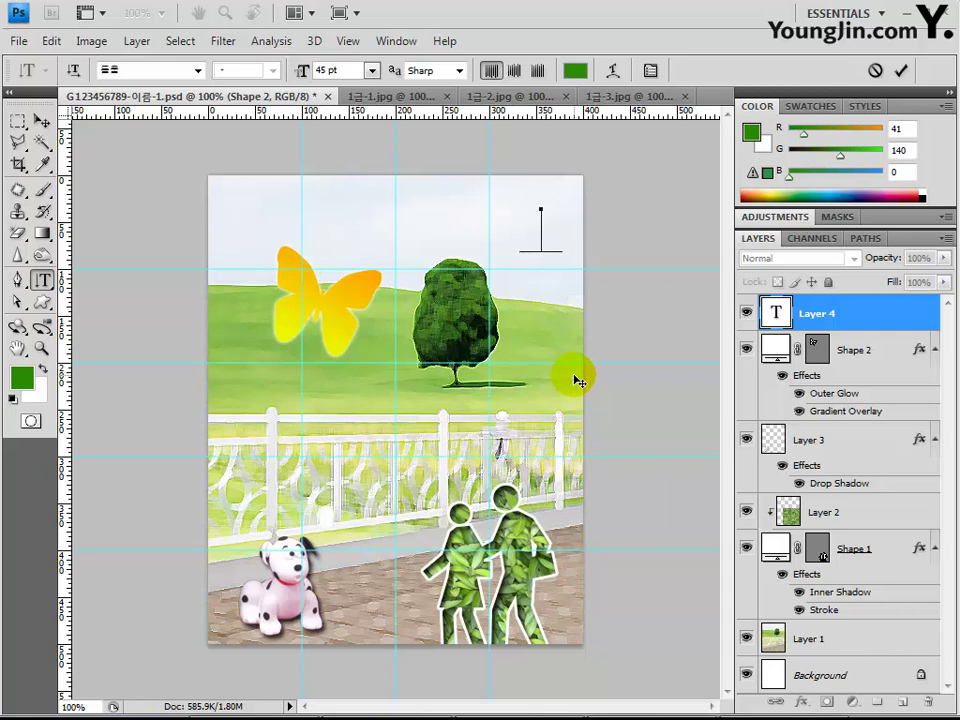
text(ㄱㅣ분좋은)
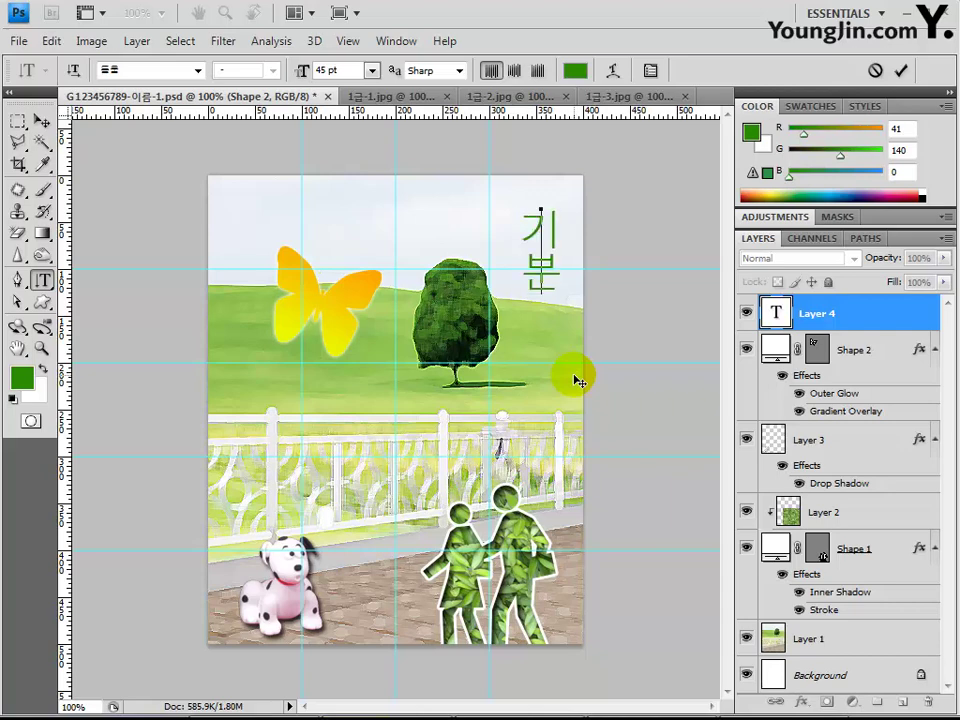
text(산책)
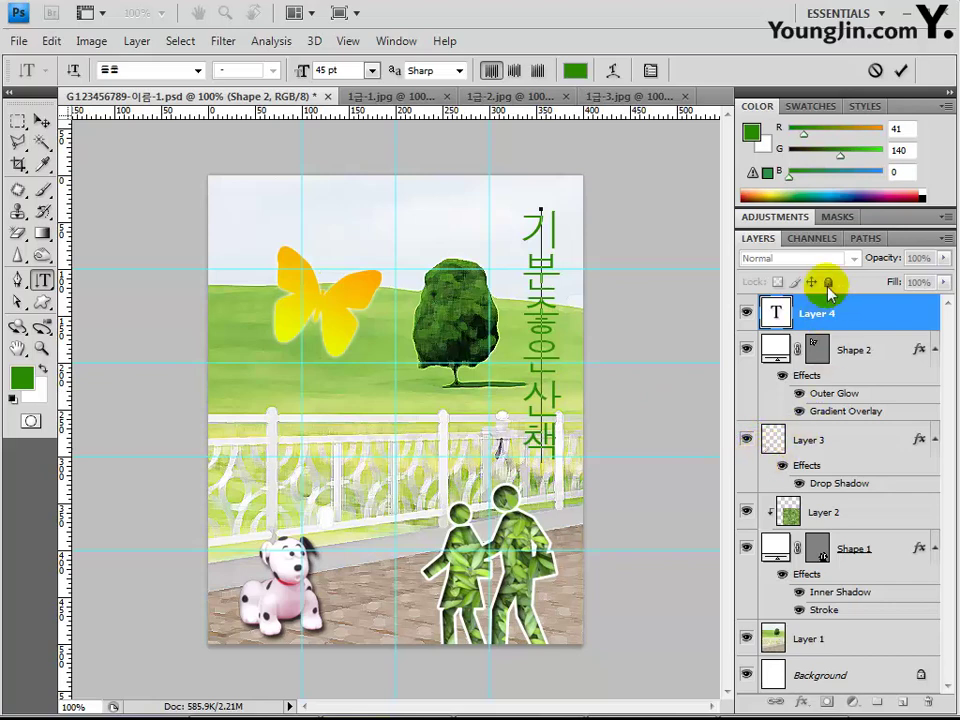
click(816, 315)
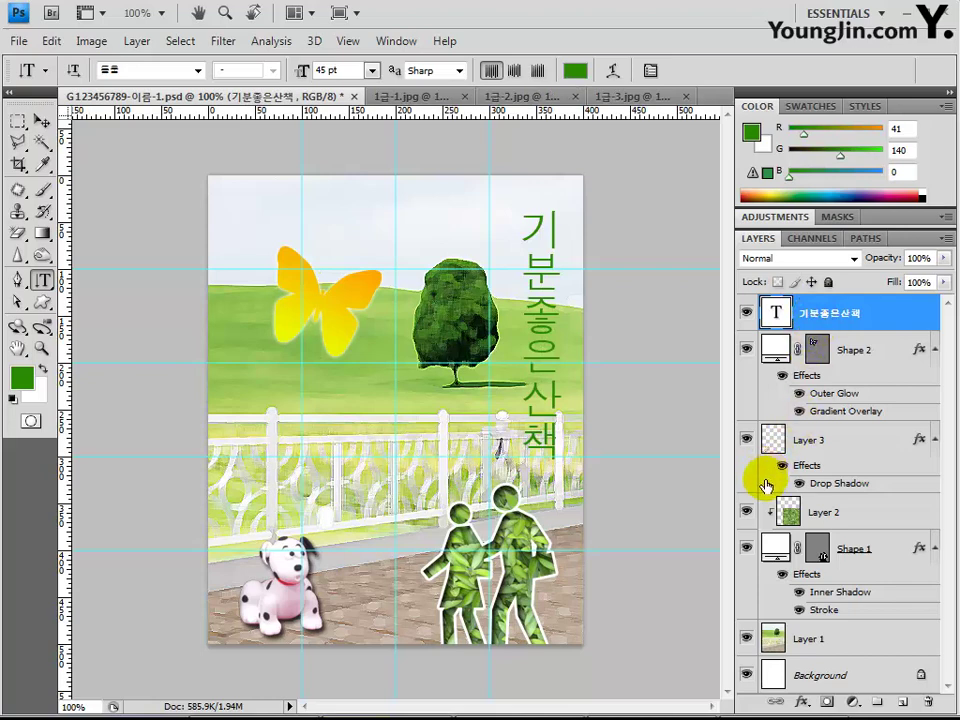
Add a Bevel and Emboss effect with default settings to the vertical title text layer, keeping the title in view.
click(803, 703)
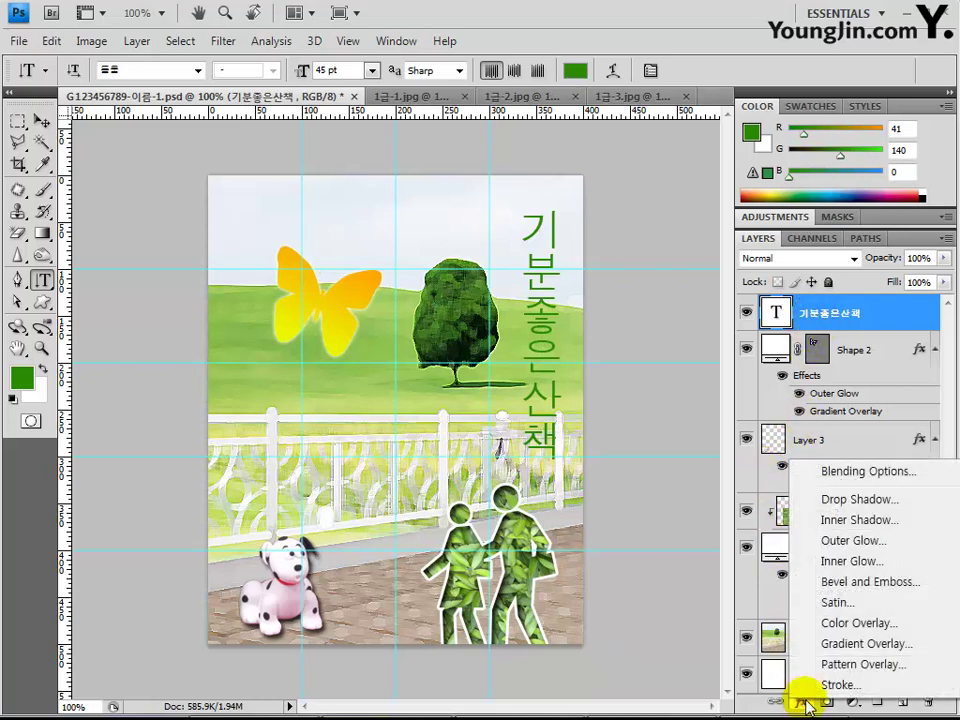
click(838, 582)
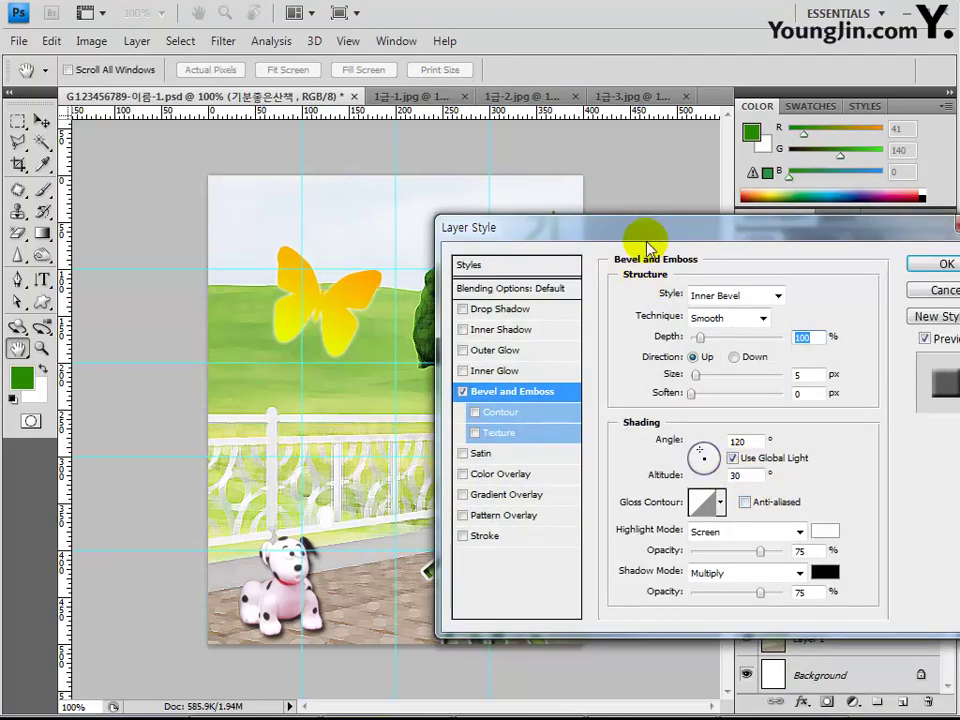
drag(648, 226, 497, 342)
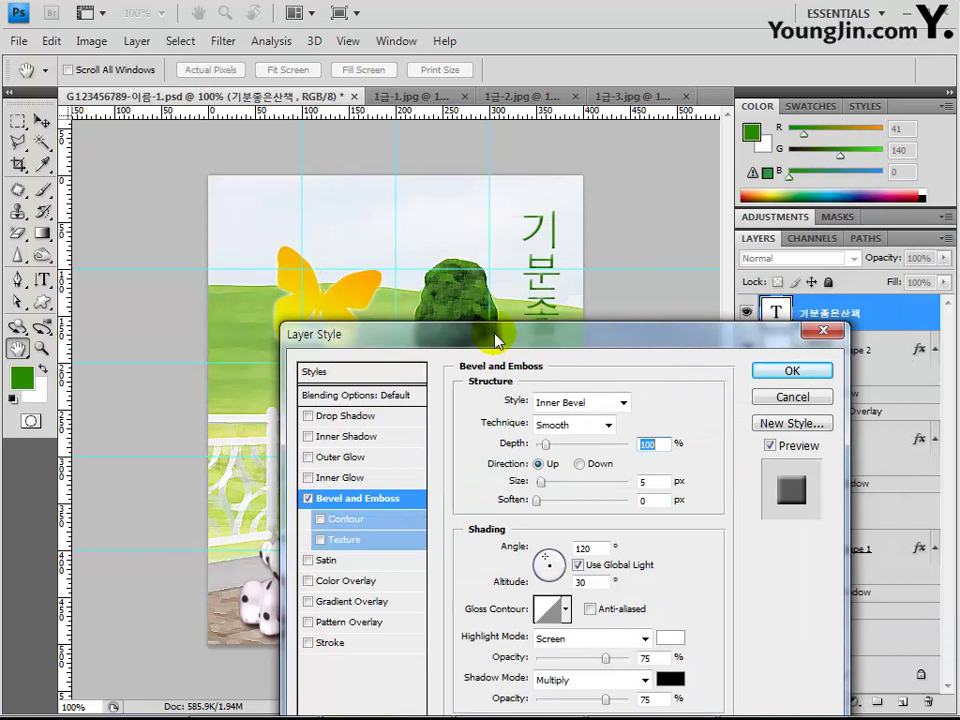
Add a 3 px outside Stroke in white (ffffff) to the title text and apply the layer style.
click(326, 642)
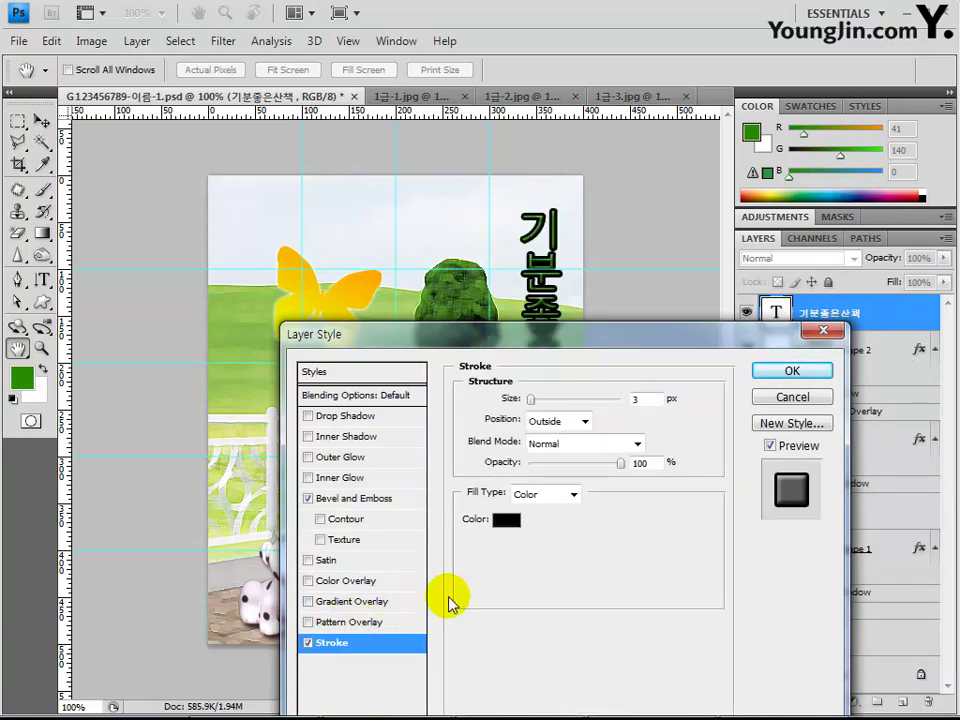
click(505, 519)
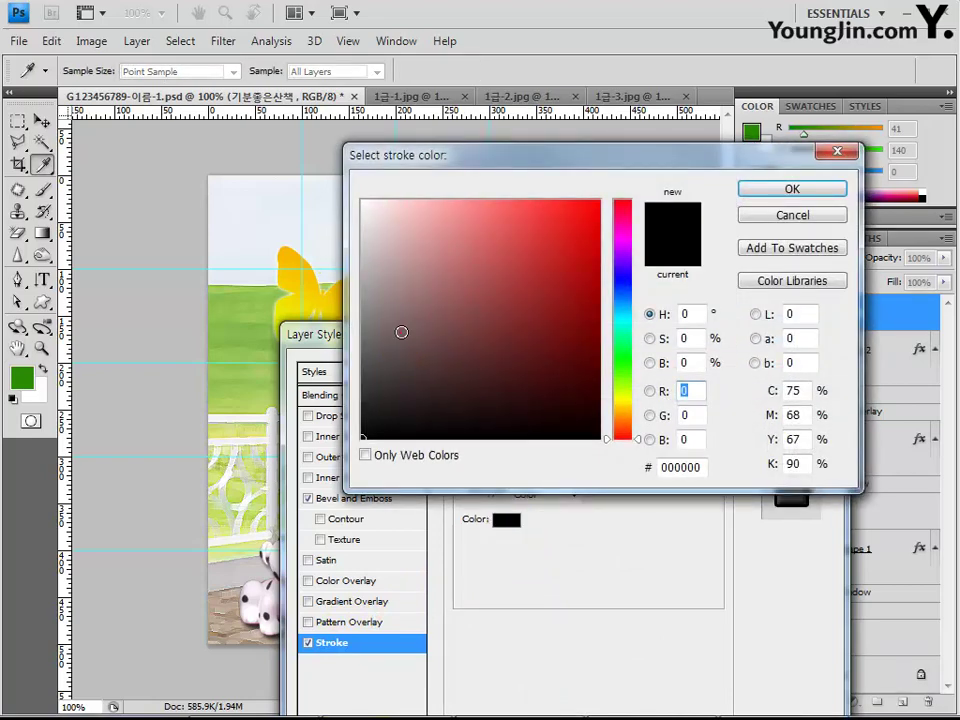
drag(400, 332, 361, 200)
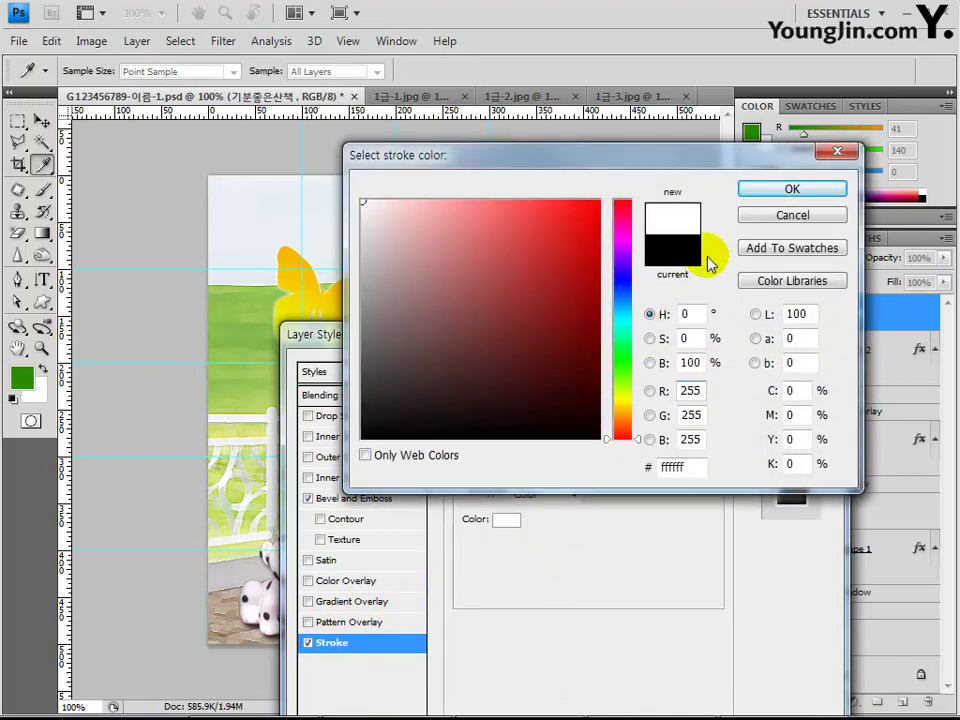
click(792, 190)
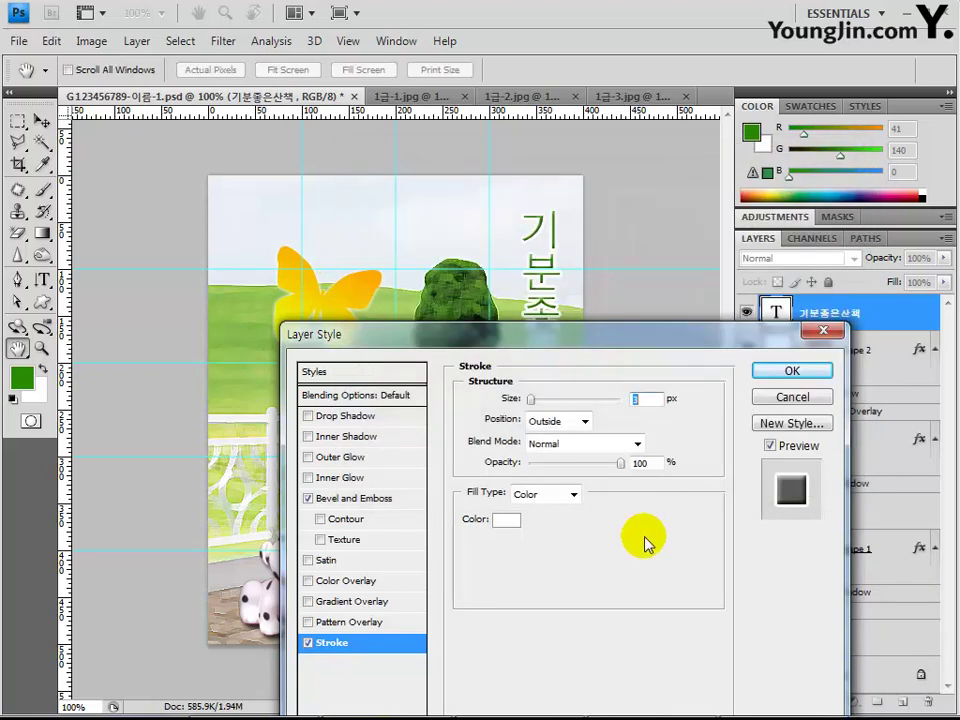
click(789, 371)
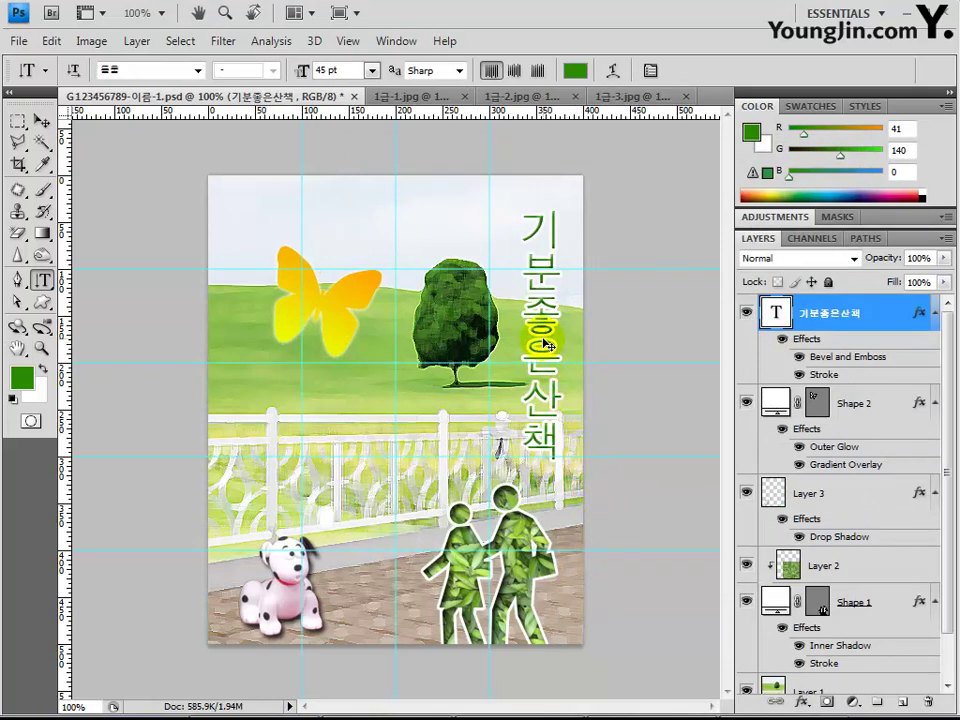
Move the vertical title text up by about 15 px and clear all guides from the document.
drag(545, 343, 552, 340)
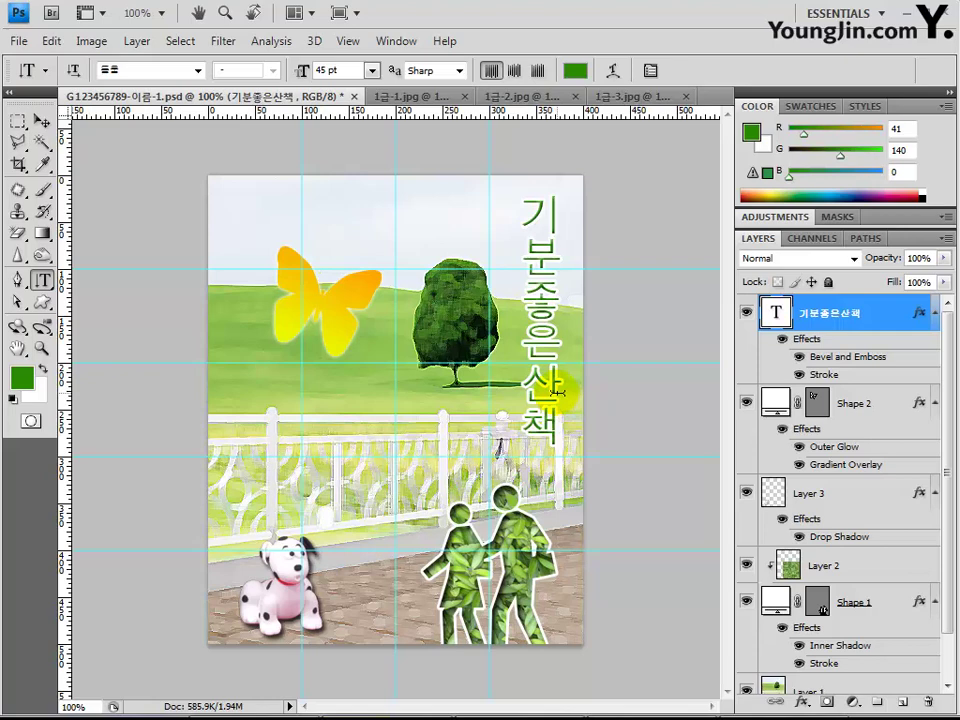
click(350, 45)
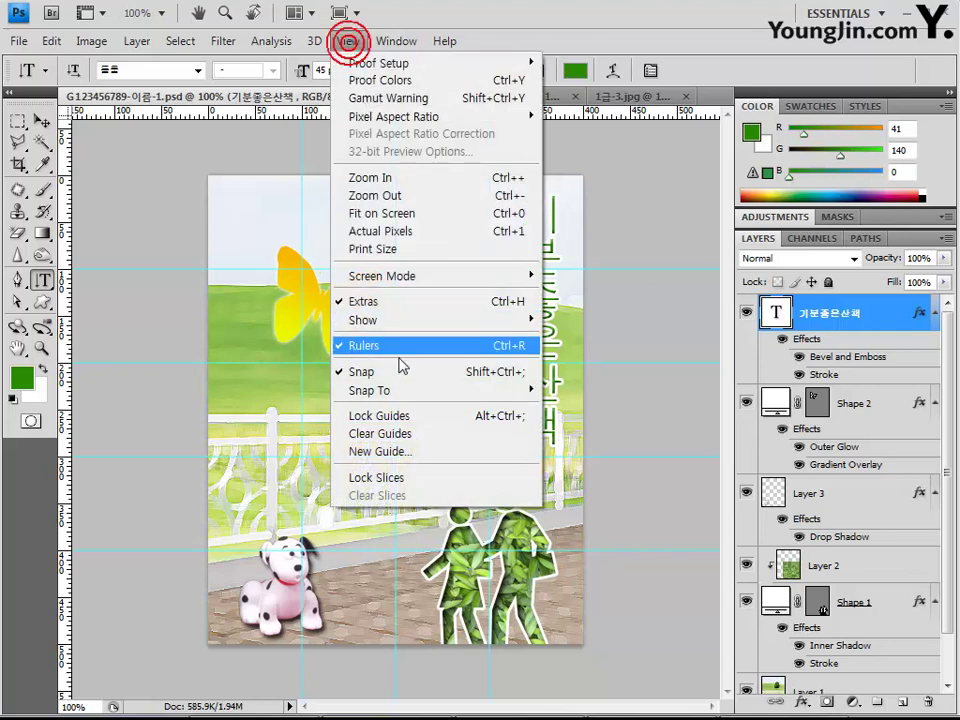
click(400, 433)
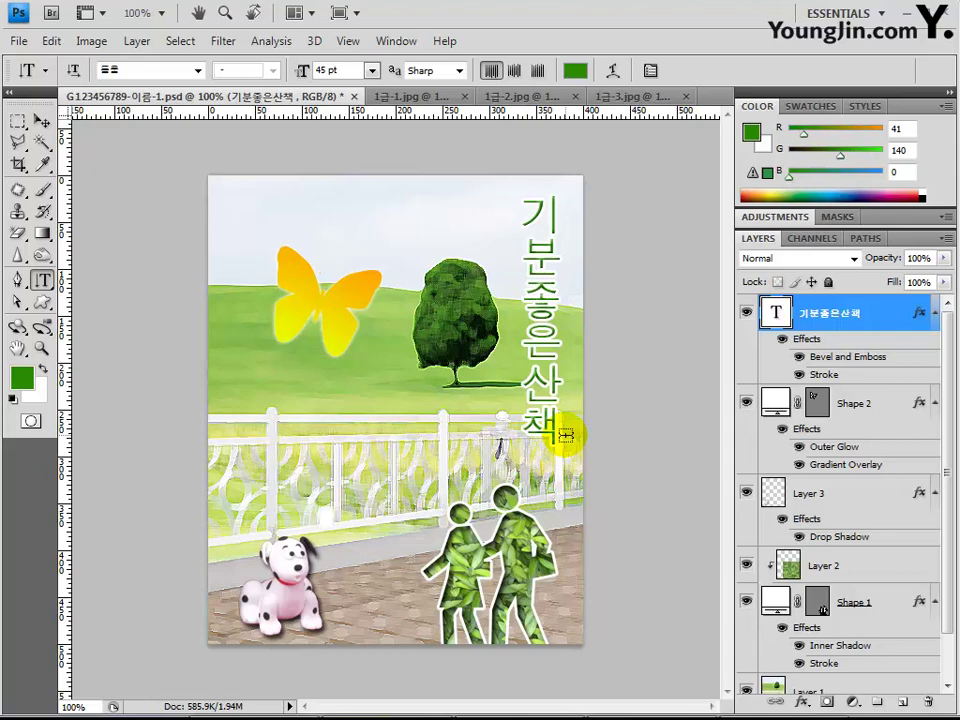
Try to save the composition as a JPEG copy in the Chapter04 folder.
click(18, 41)
click(71, 293)
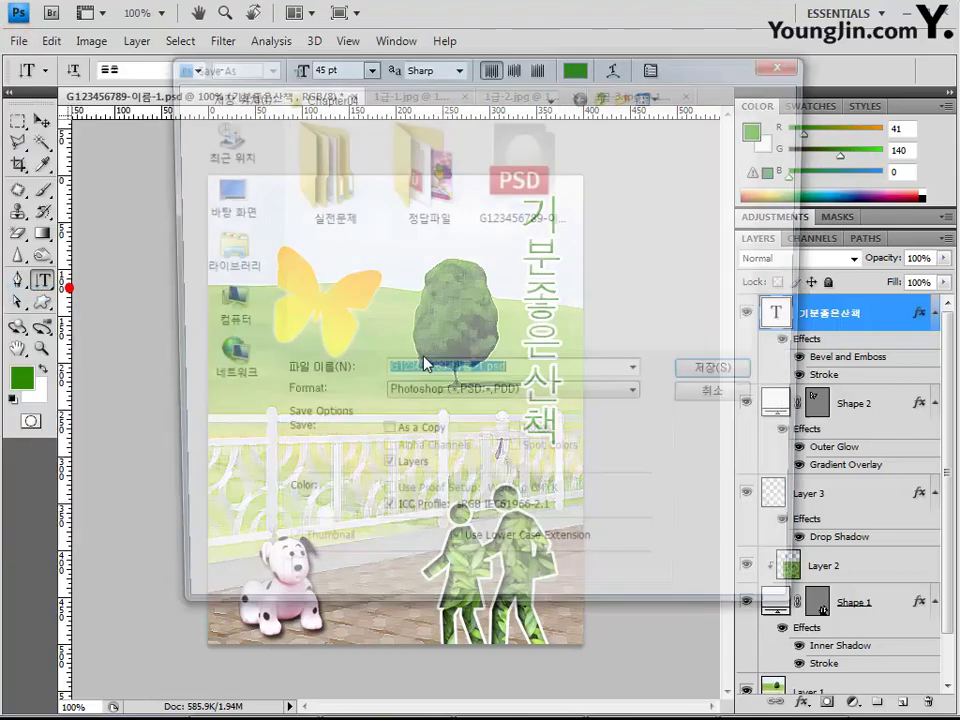
click(470, 402)
click(502, 513)
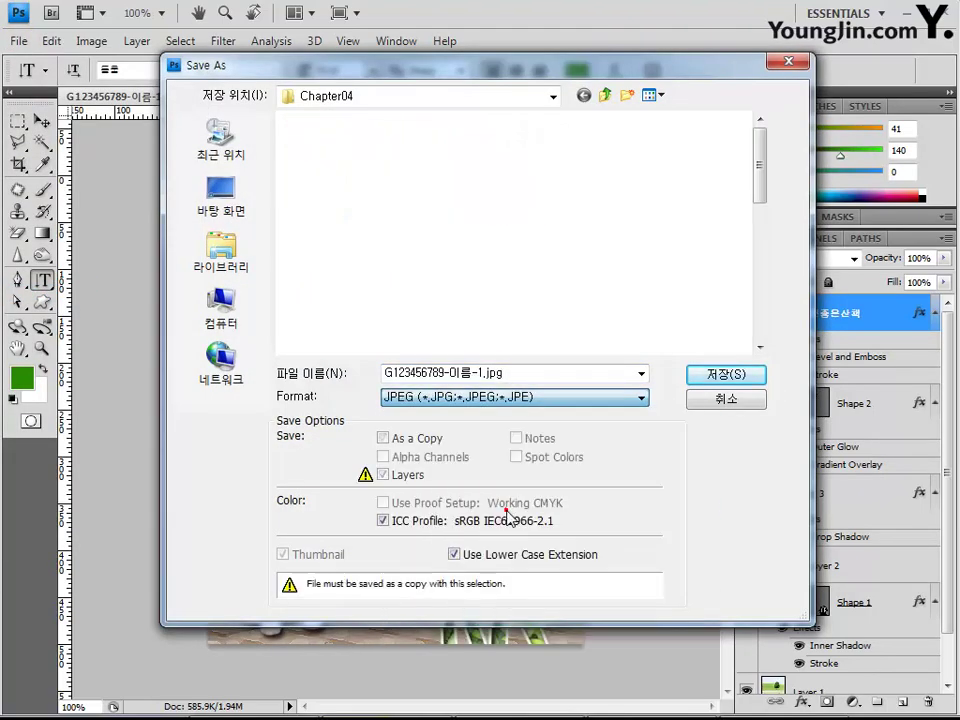
click(697, 408)
Resize the image proportionally to 40 × 50 px with styles scaled and Bicubic resampling.
click(110, 48)
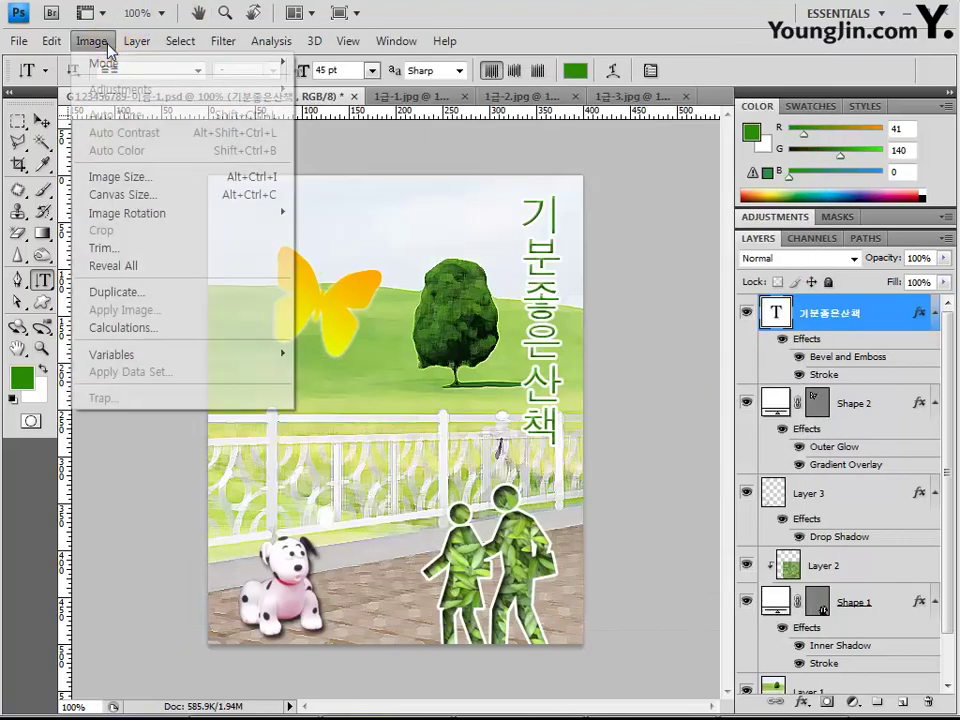
mouse_move(127, 72)
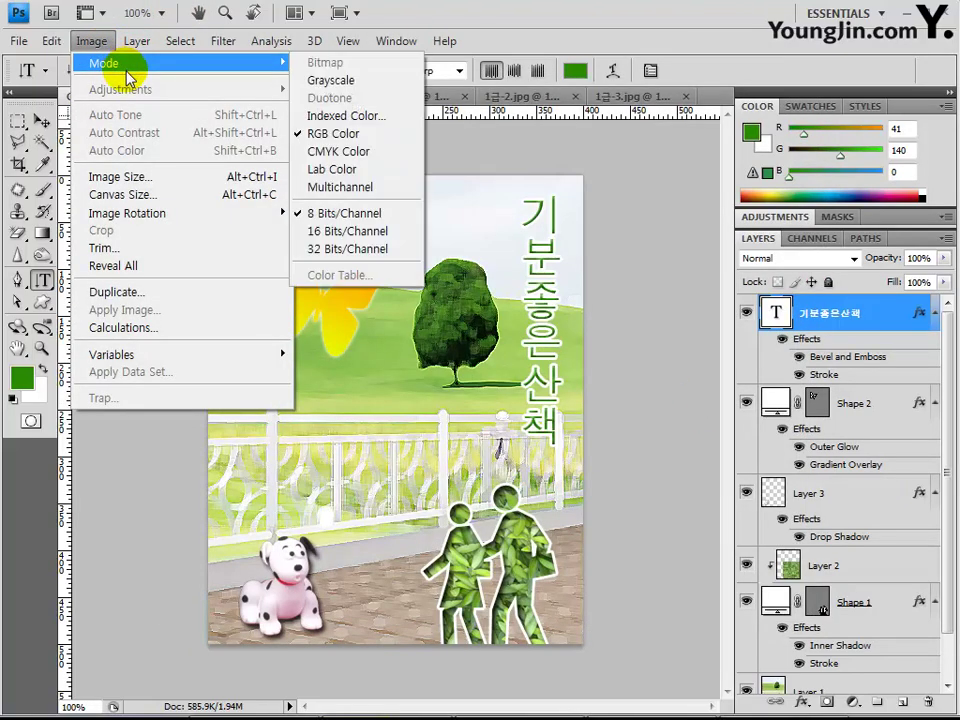
click(128, 178)
text(40)
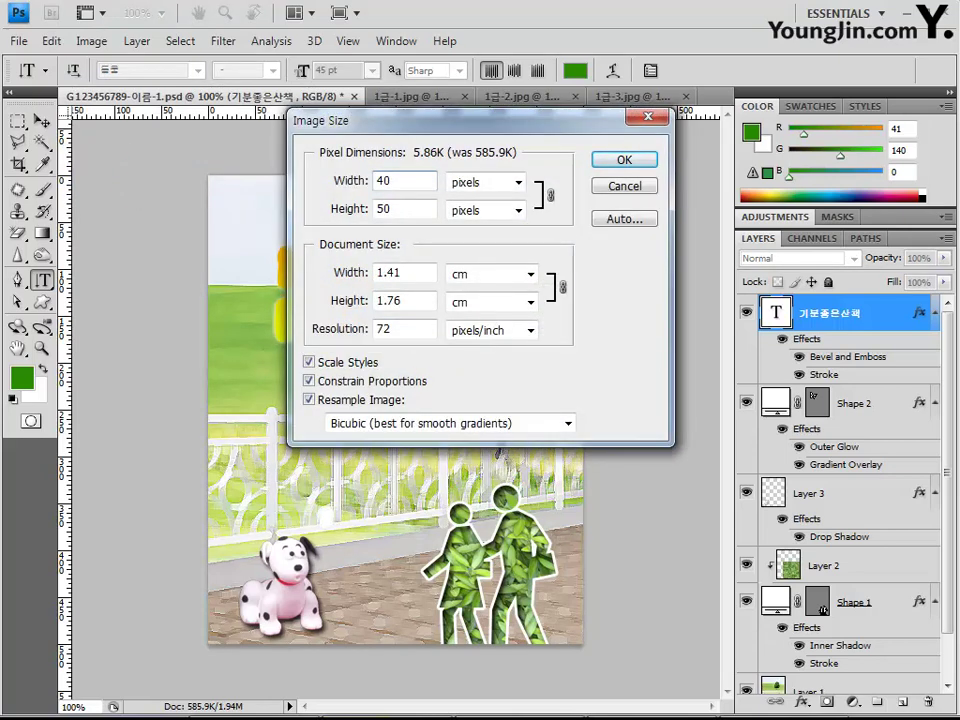
key(Return)
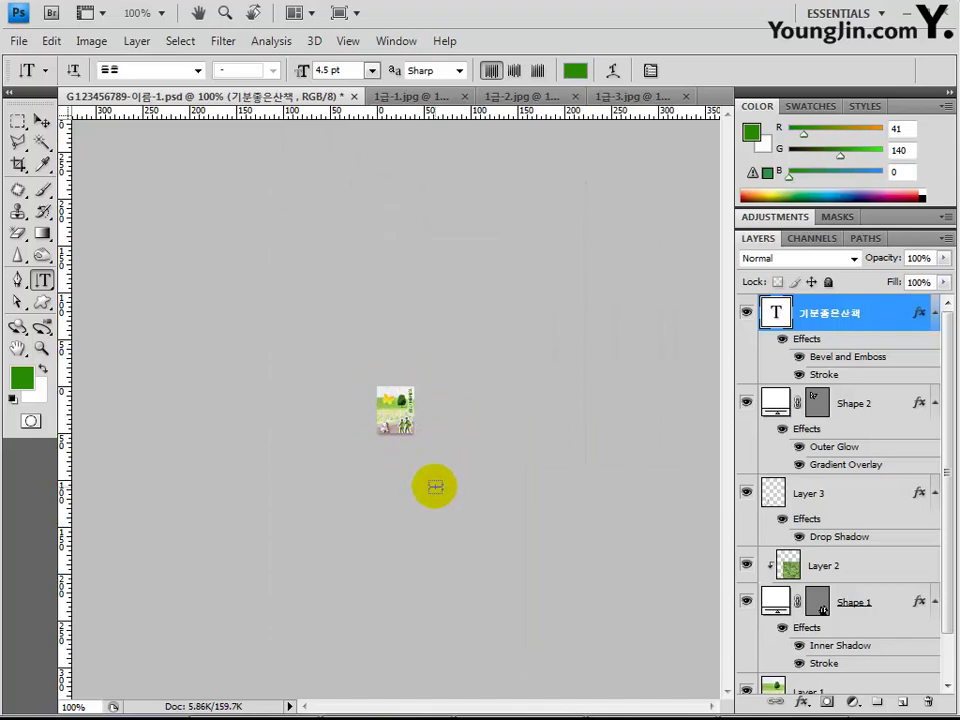
Close all open documents, including the exam composition and the three source images.
click(18, 41)
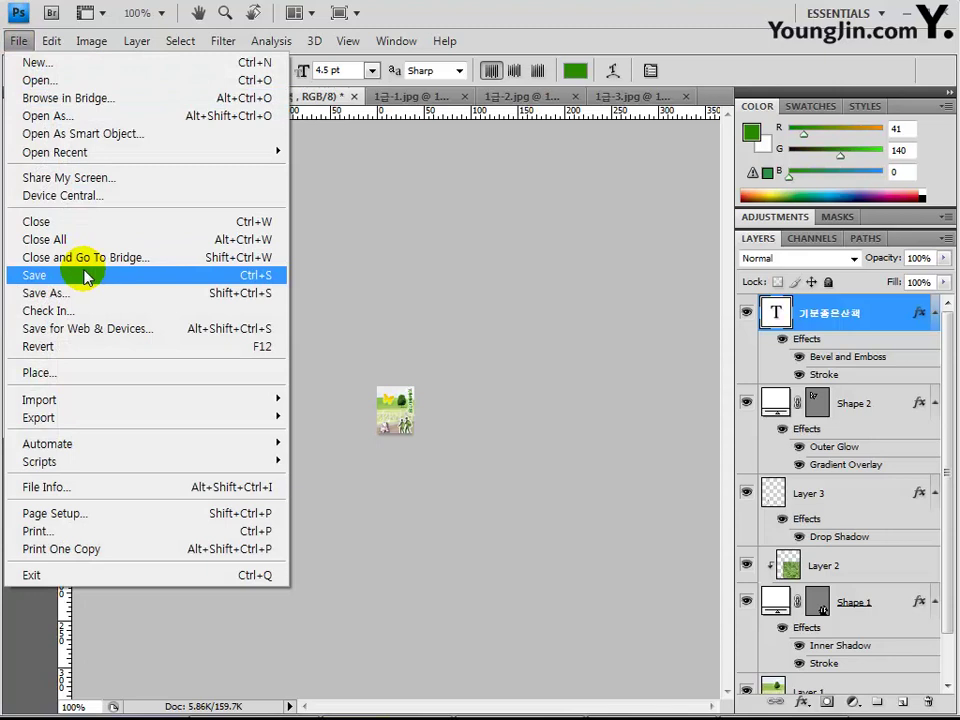
click(553, 45)
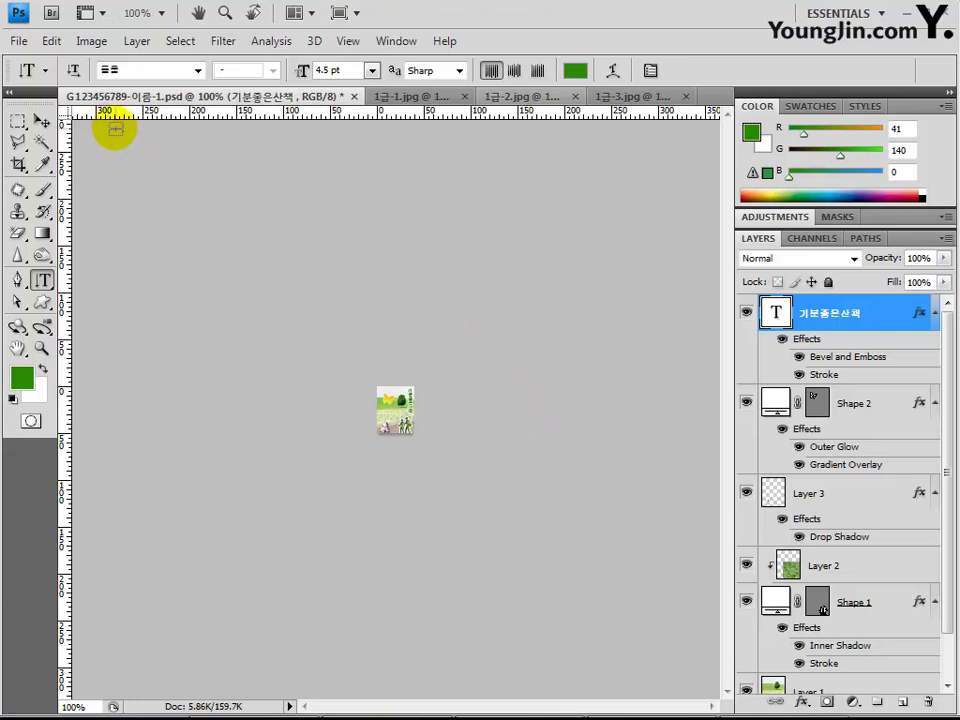
click(22, 41)
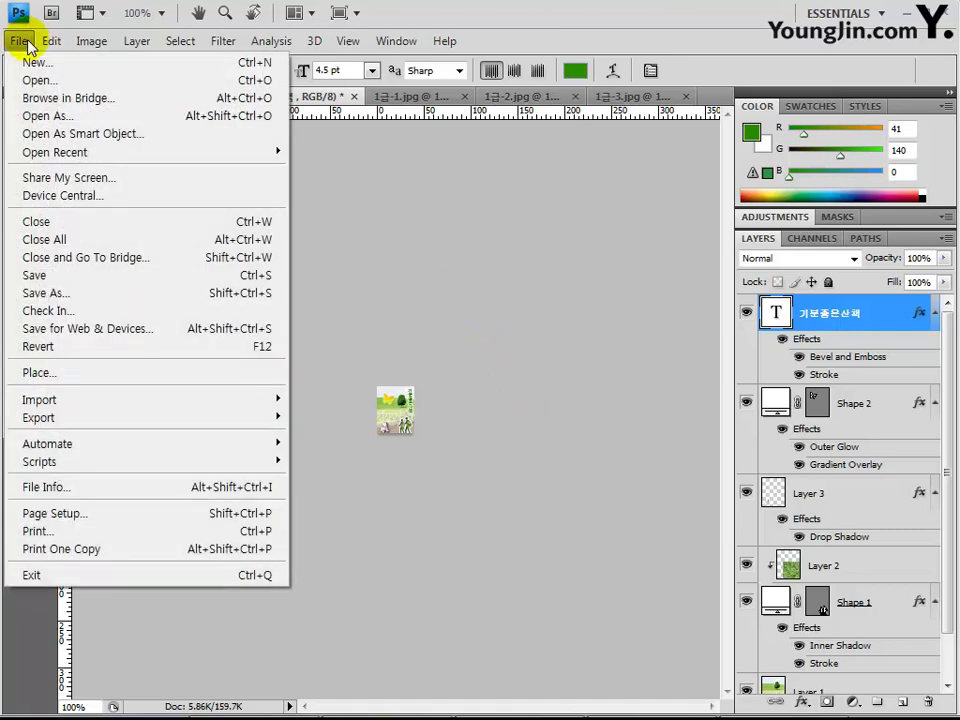
click(64, 240)
click(438, 283)
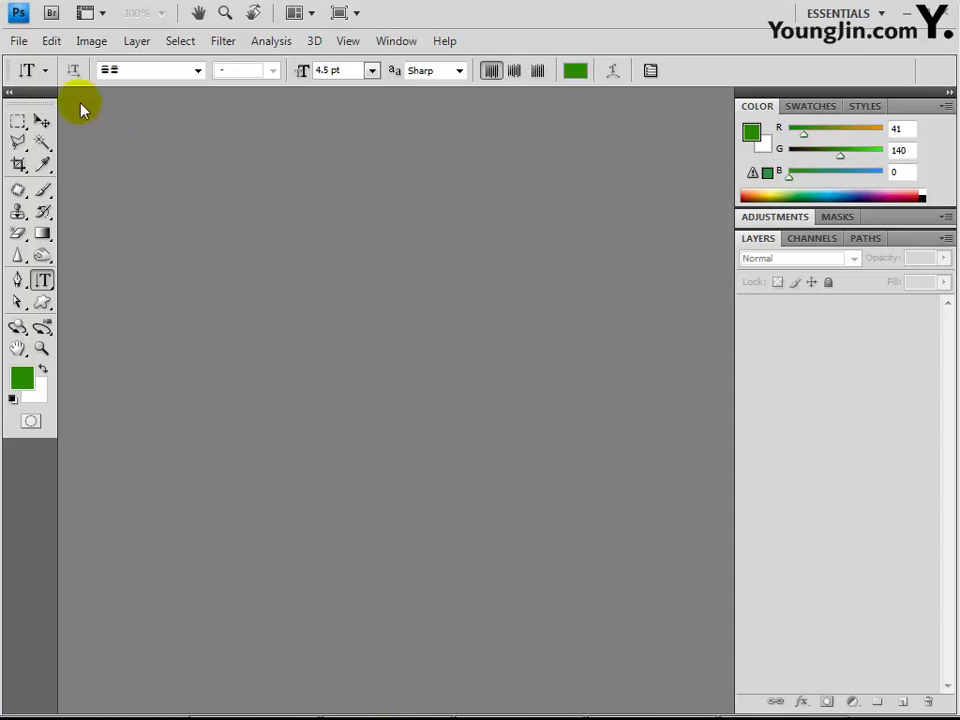
Start a new document and name it with the candidate number followed by -이름-2.
click(15, 42)
click(33, 63)
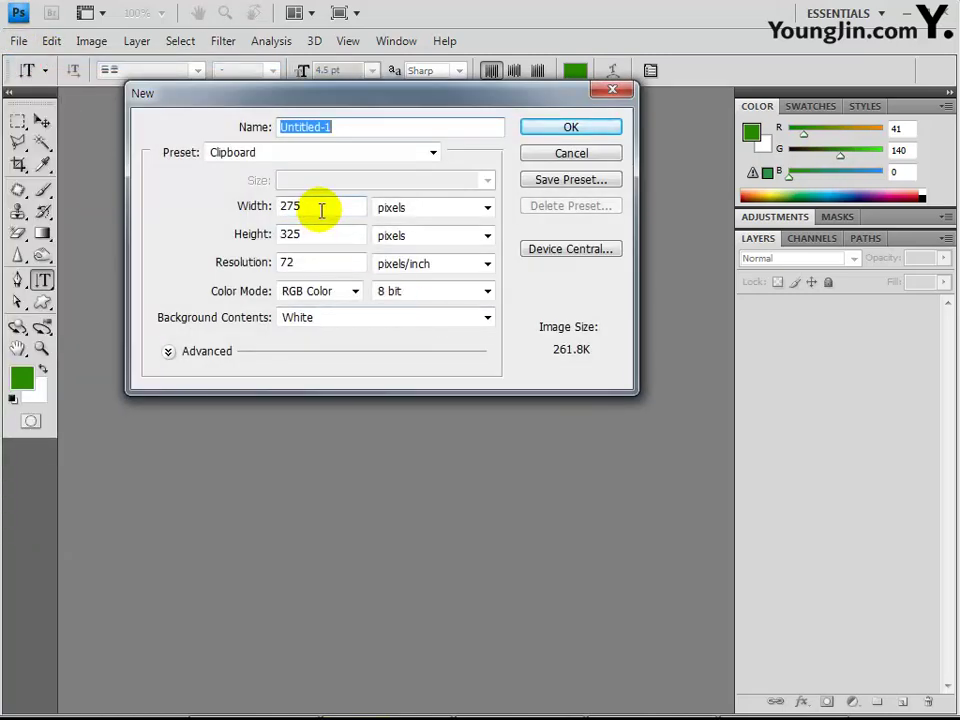
text(ㅎ)
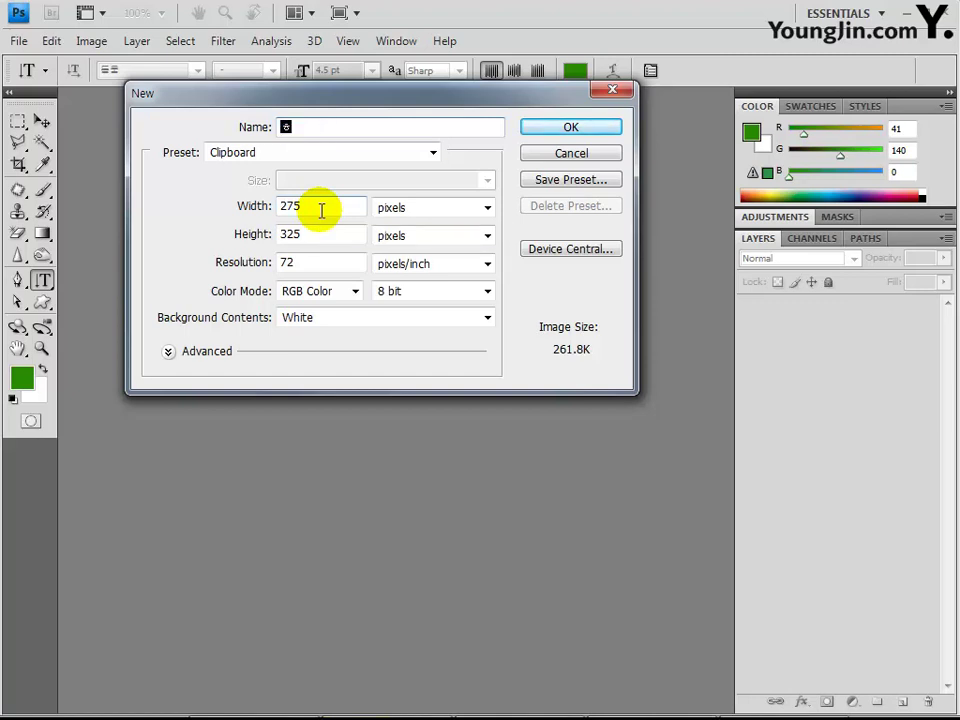
text(G)
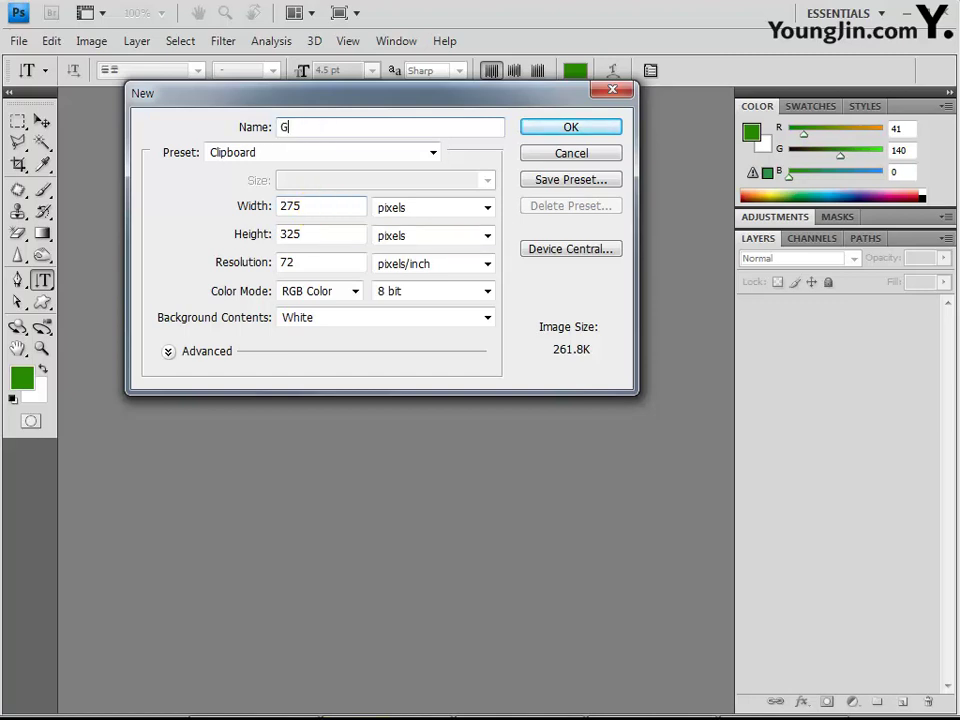
text(123456789-)
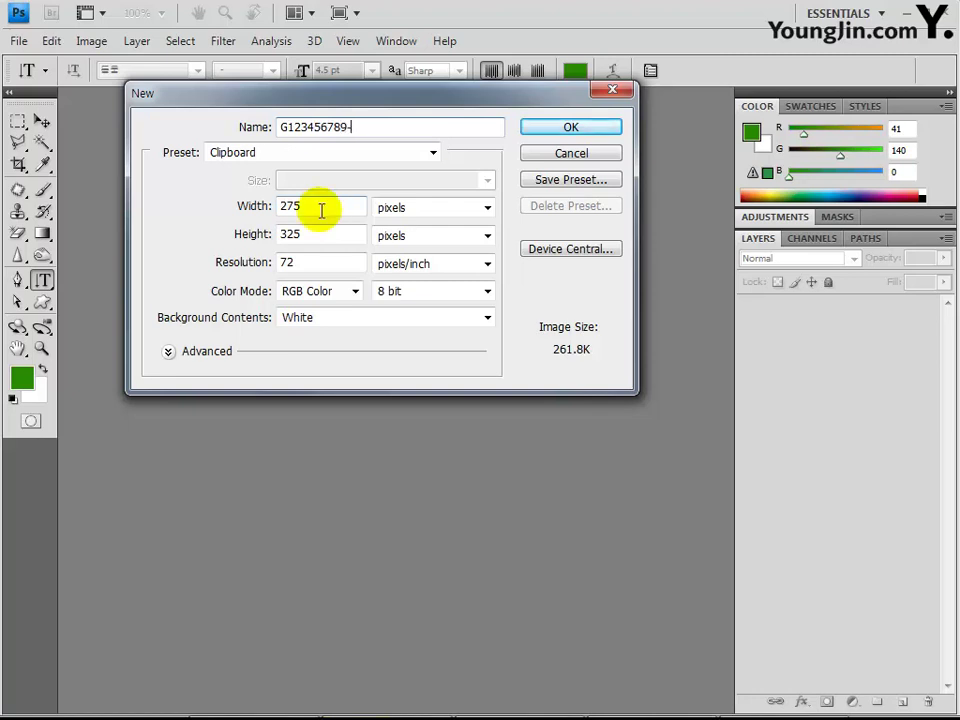
text(이름-2)
Set the new document's size to 400 × 500 pixels and create it at 72 pixels/inch in RGB with a white background.
double_click(321, 210)
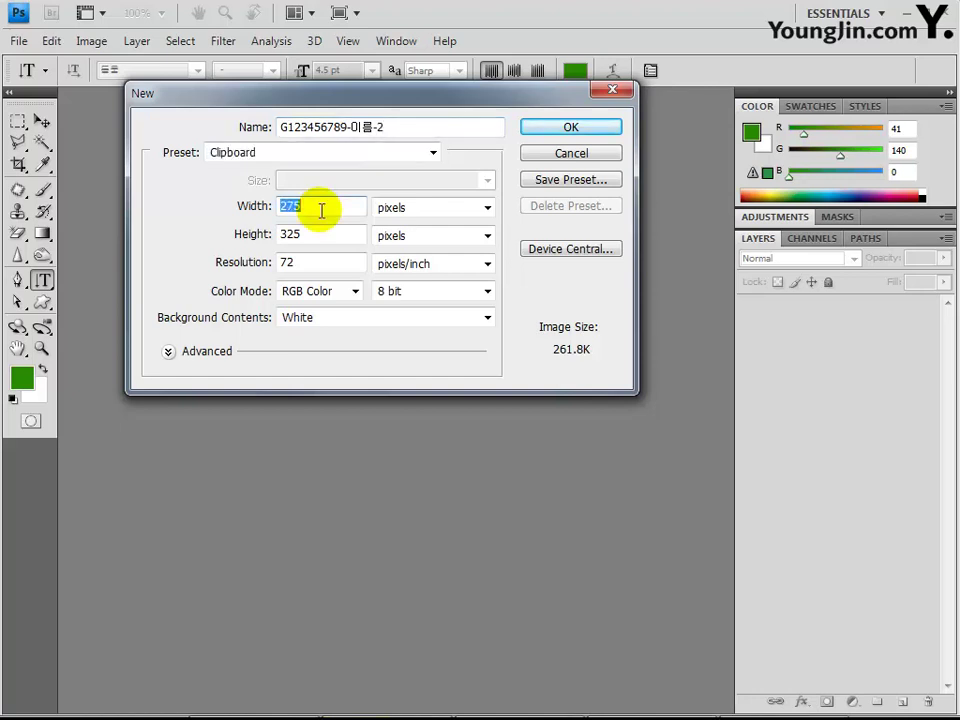
text(40)
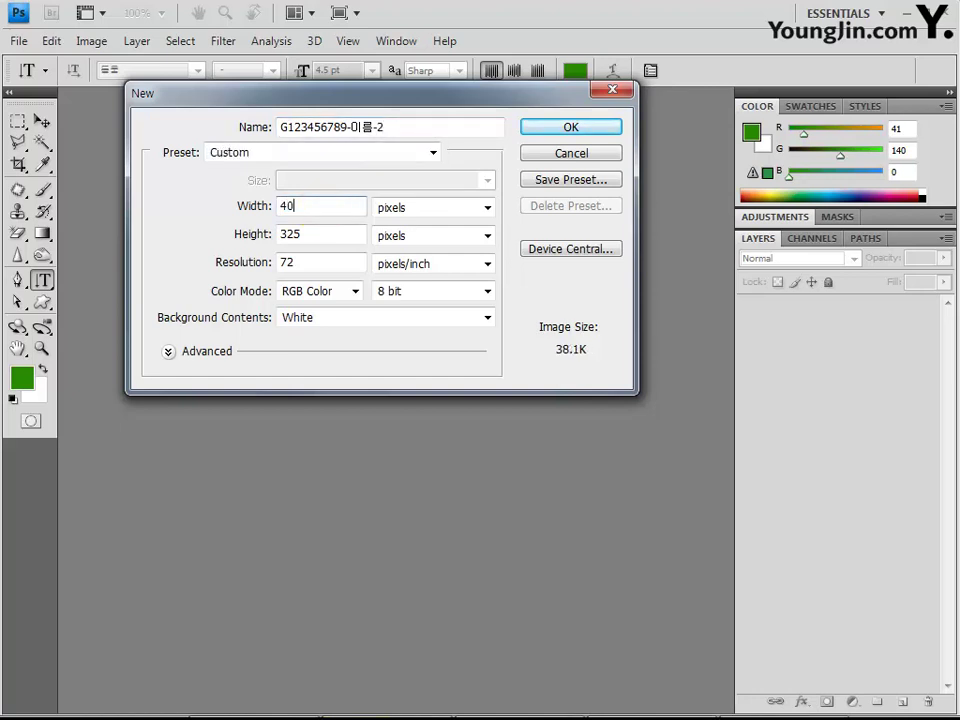
text(0)
key(Tab)
text(500)
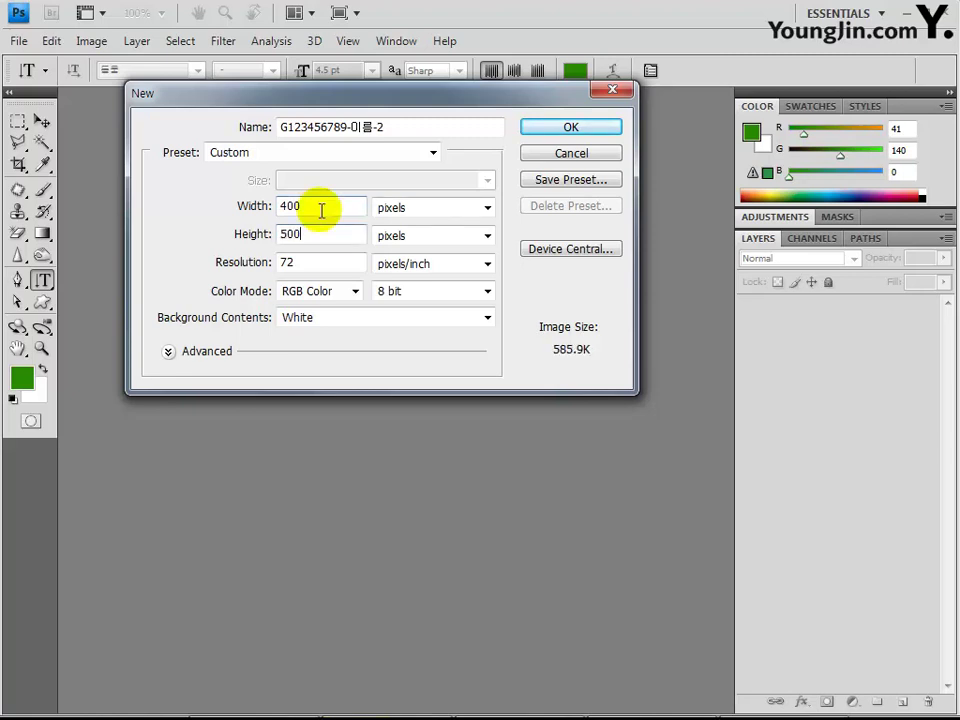
key(Return)
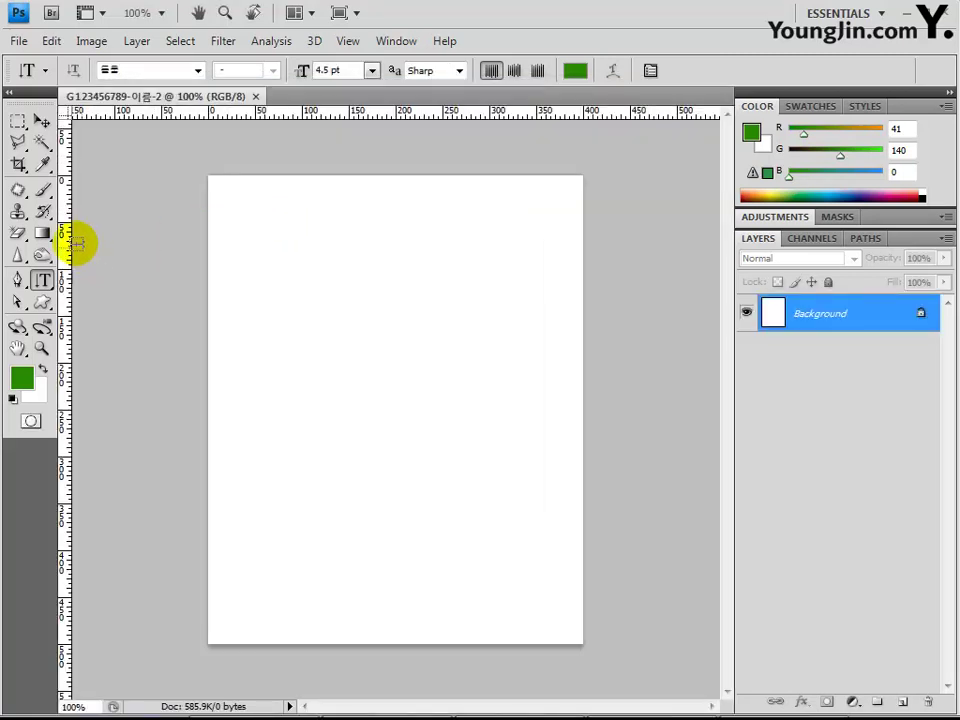
Place vertical guides at 100, 200 and 300 px and horizontal guides at 100, 200, 300 and 400 px.
drag(68, 236, 302, 257)
drag(70, 285, 489, 291)
key(ctrl+z)
drag(531, 118, 513, 168)
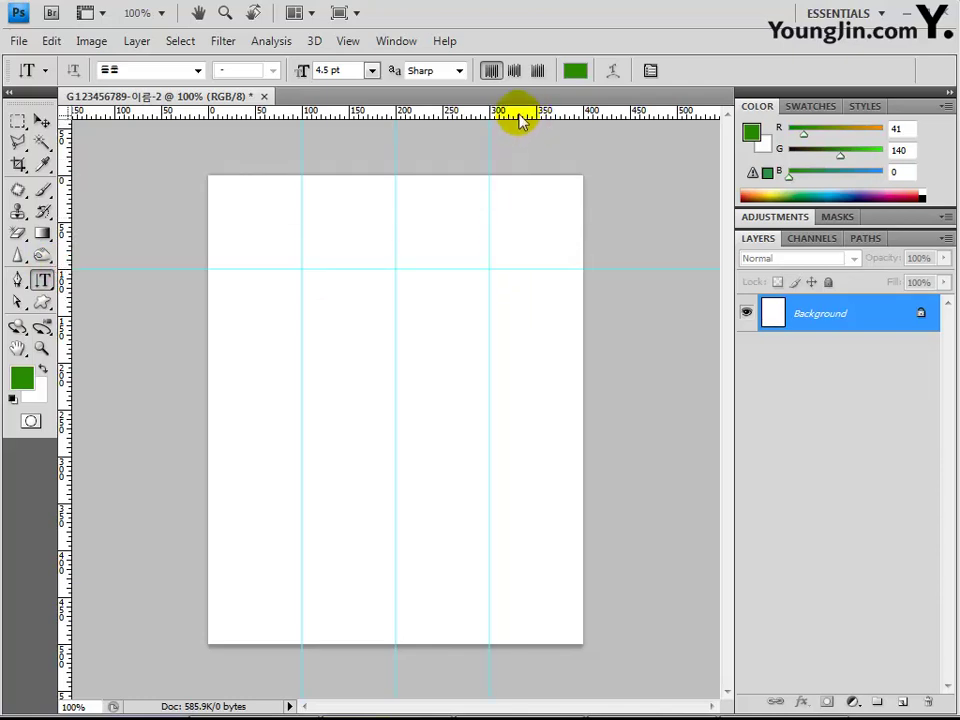
drag(519, 118, 499, 364)
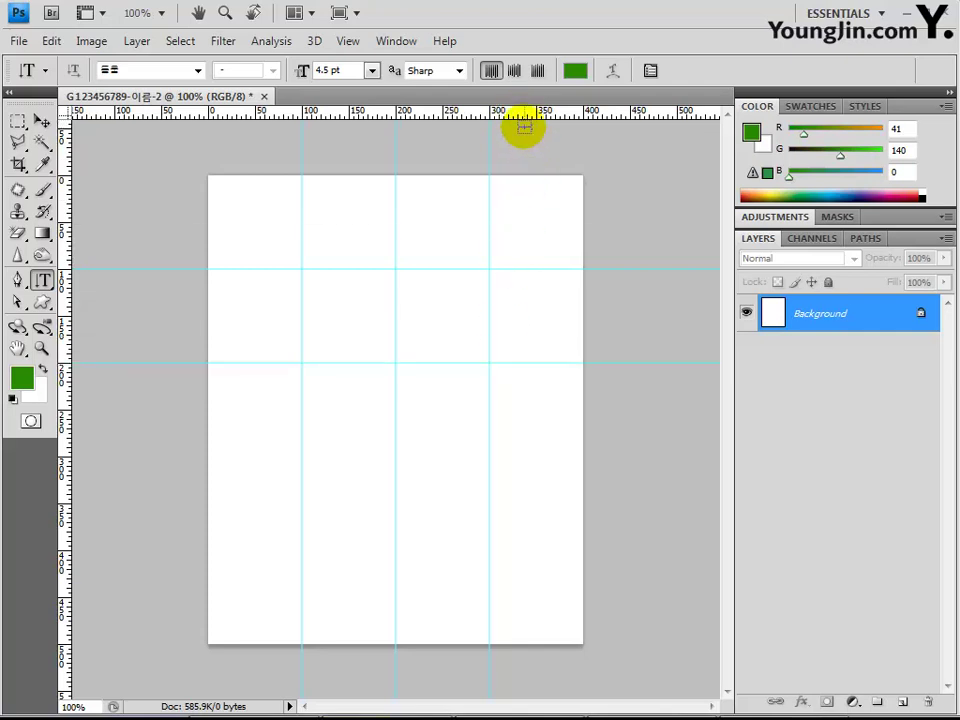
drag(521, 113, 486, 455)
drag(510, 113, 464, 550)
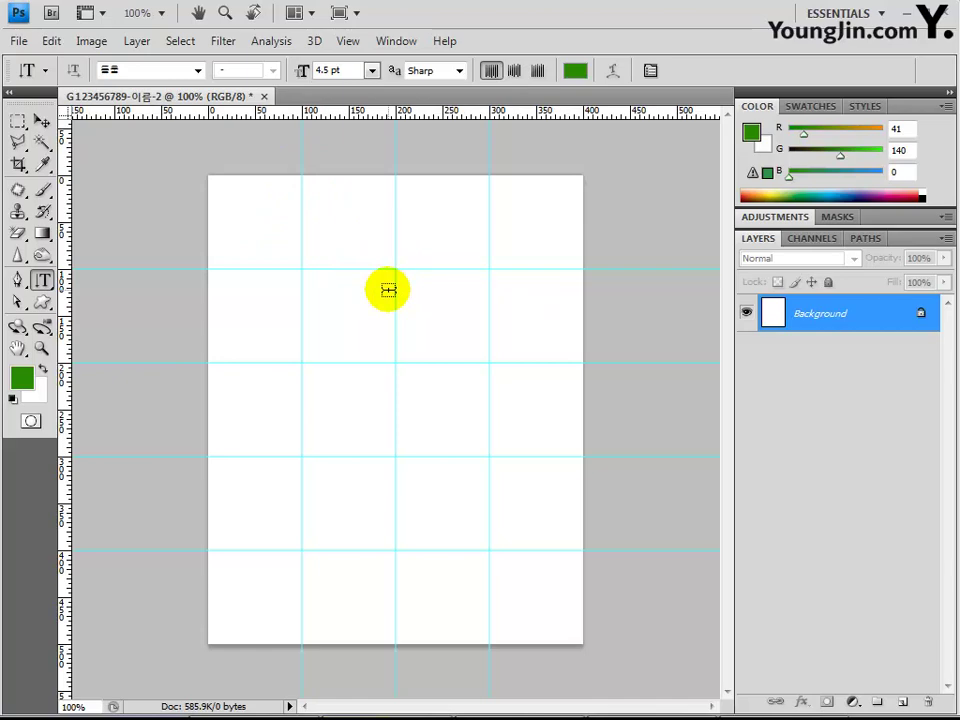
Open the three source images 1급-4.JPG, 1급-5.jpg and 1급-6.JPG from the Chapter03 folder.
click(18, 41)
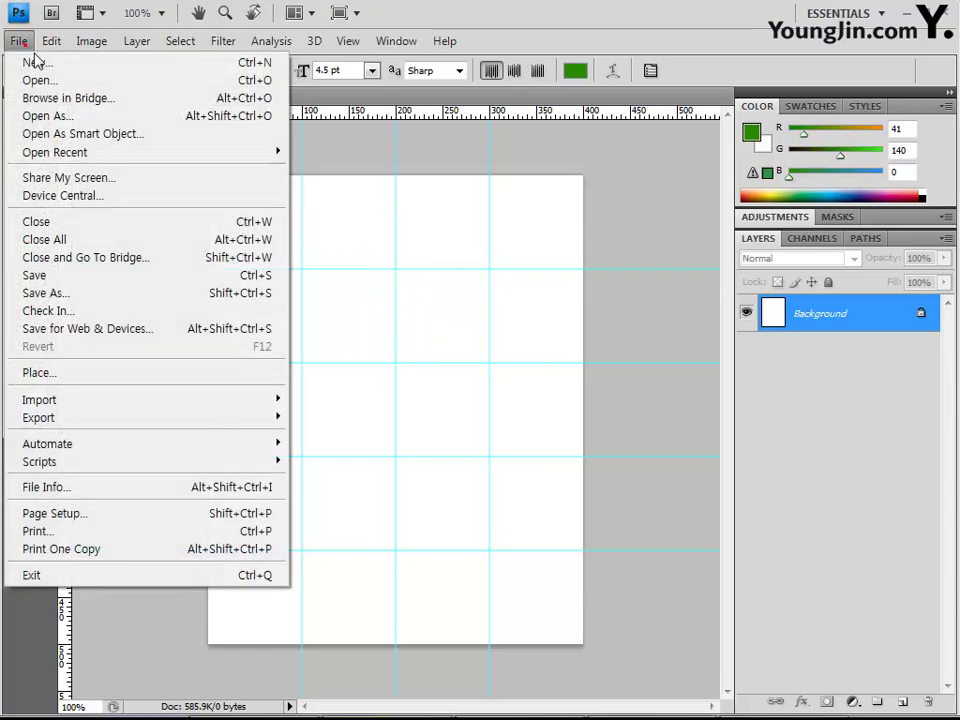
click(50, 83)
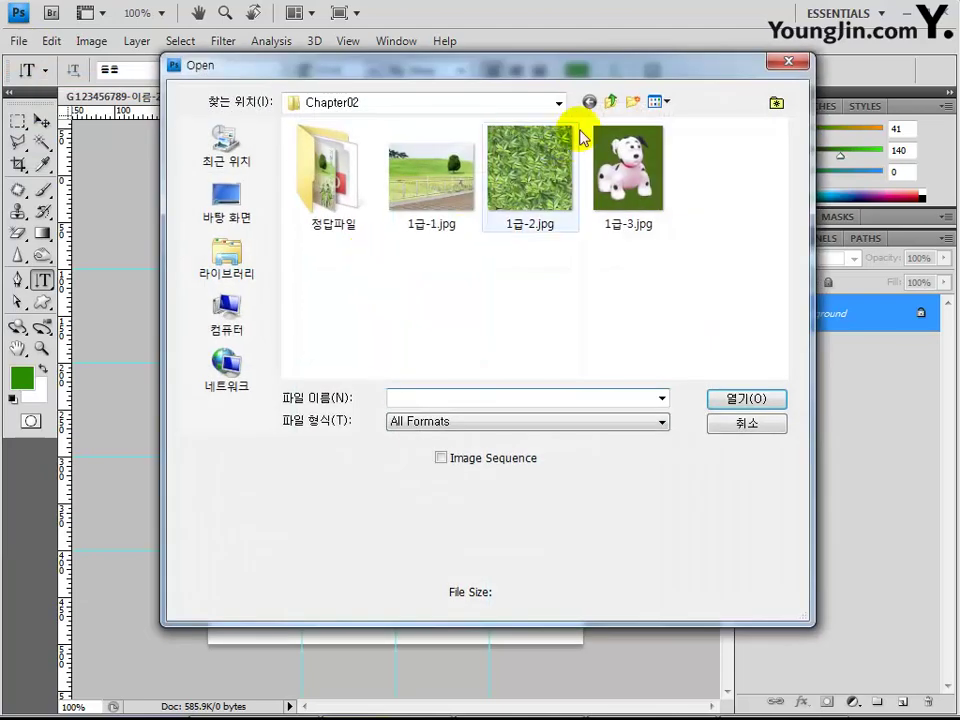
click(606, 104)
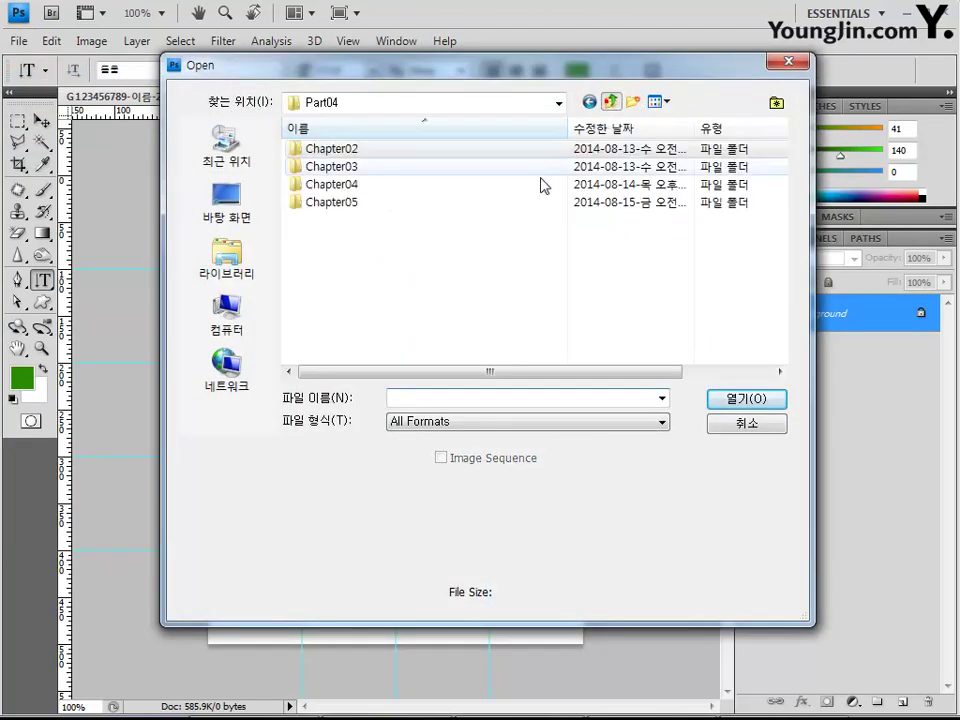
click(346, 168)
double_click(346, 168)
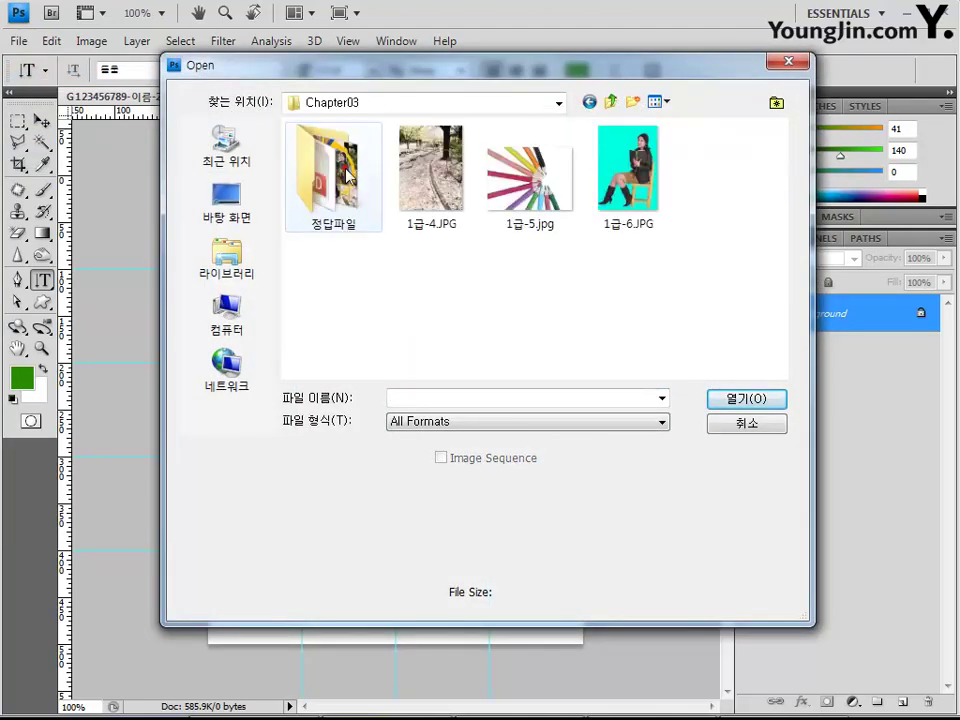
click(443, 218)
shift+click(645, 205)
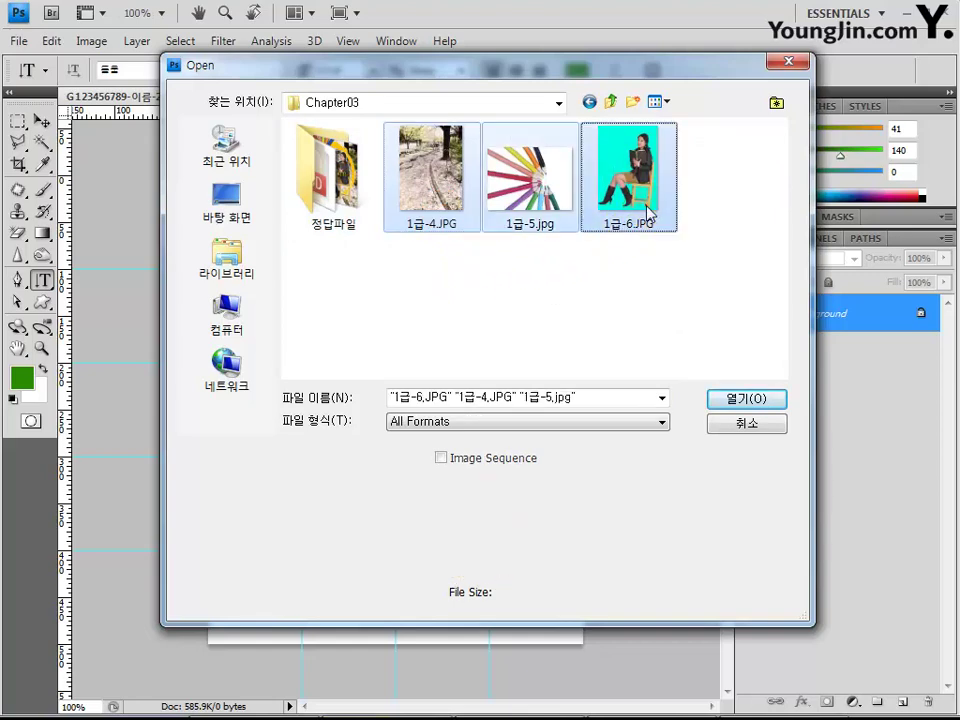
click(743, 403)
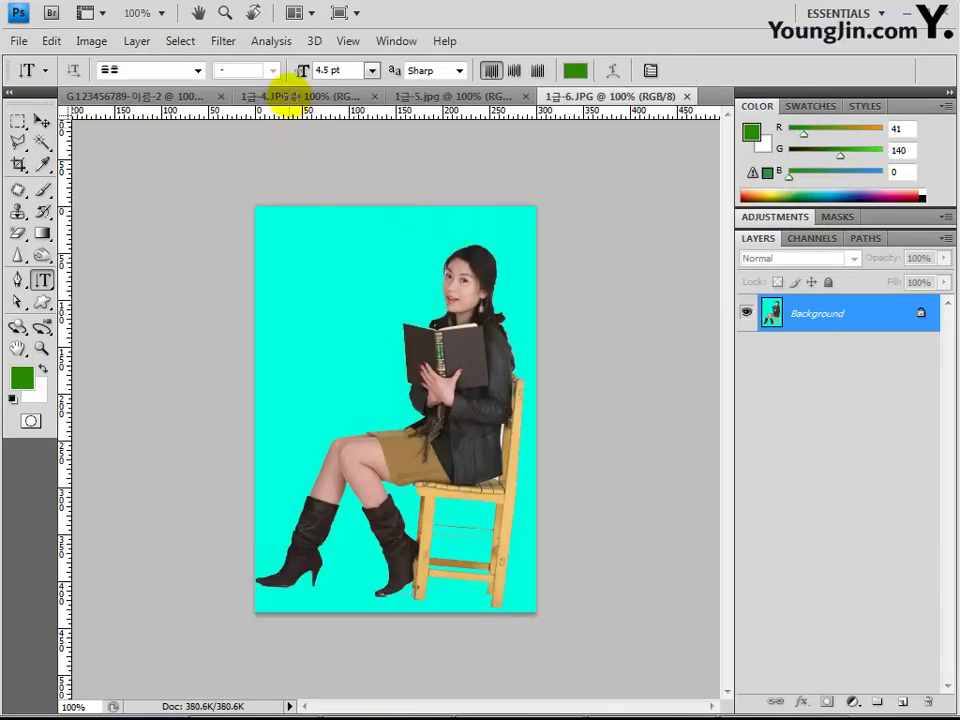
Copy the whole 1급-4.JPG path photo into the exam document and shift it up so its lower edge meets the canvas bottom.
click(295, 97)
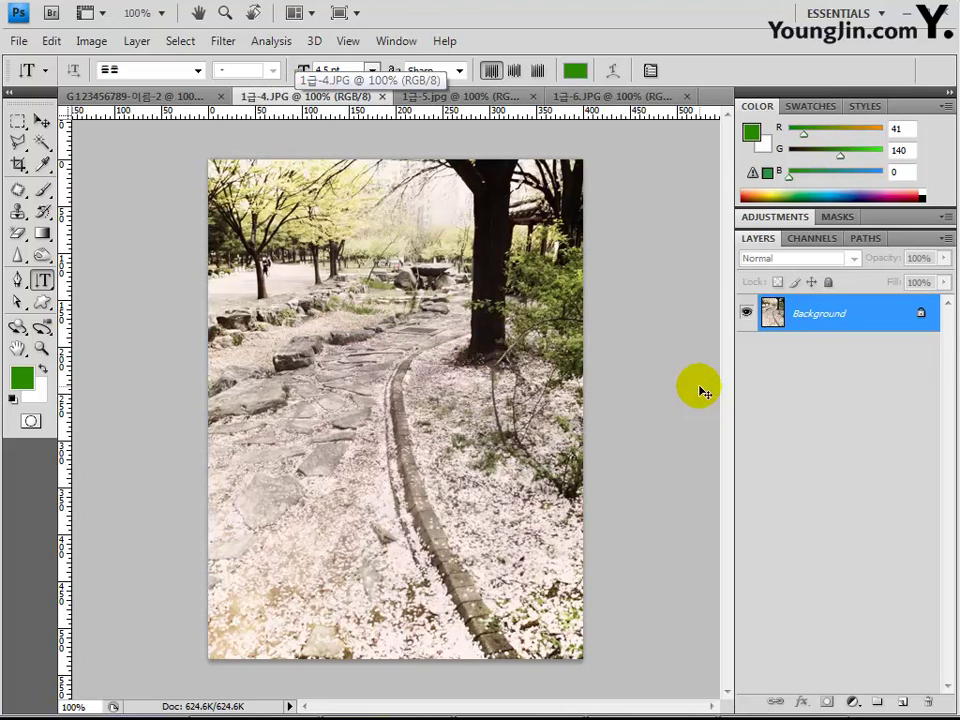
key(ctrl+a)
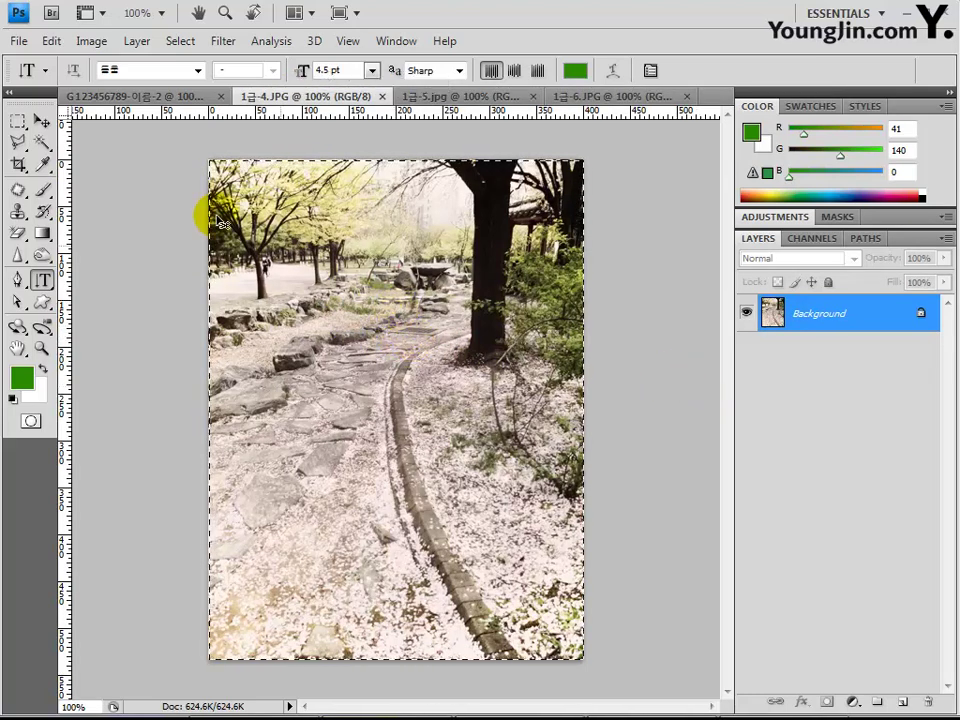
drag(222, 222, 474, 470)
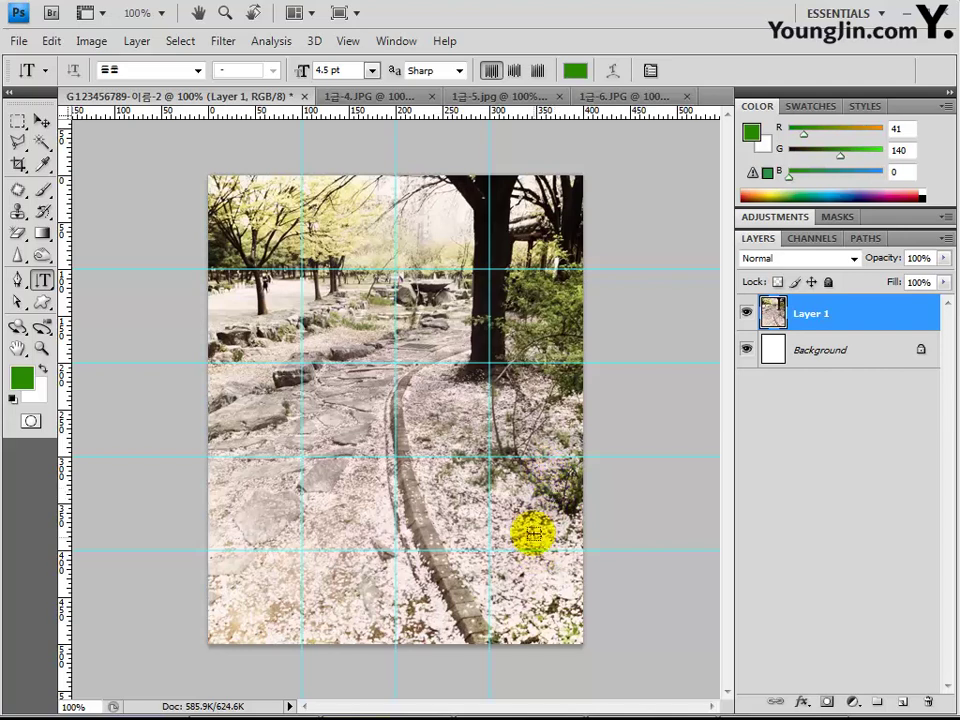
click(43, 122)
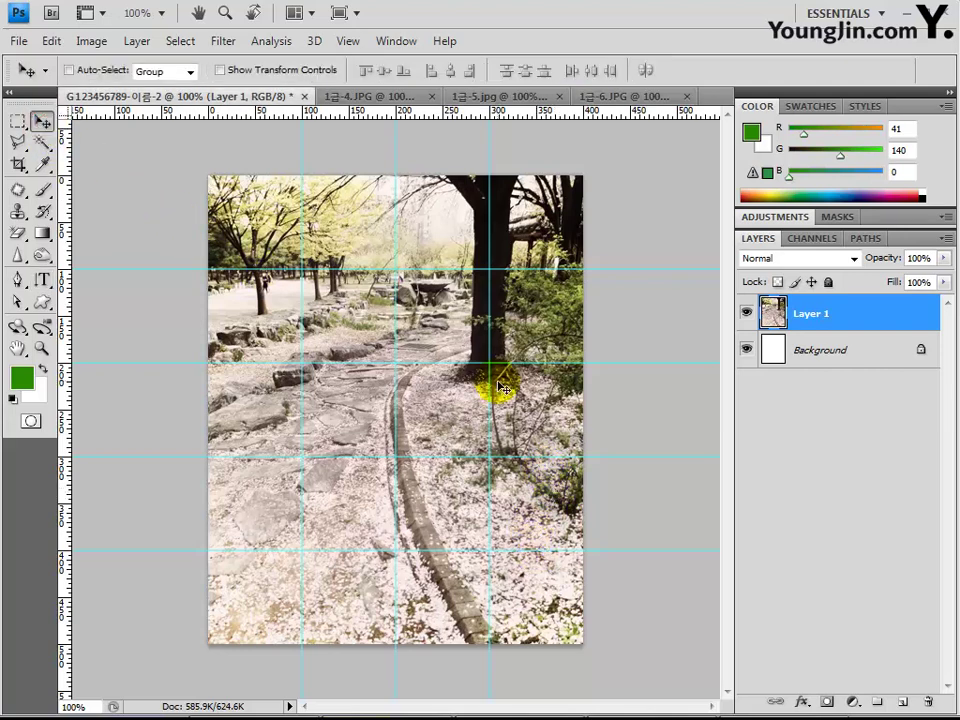
drag(521, 413, 518, 386)
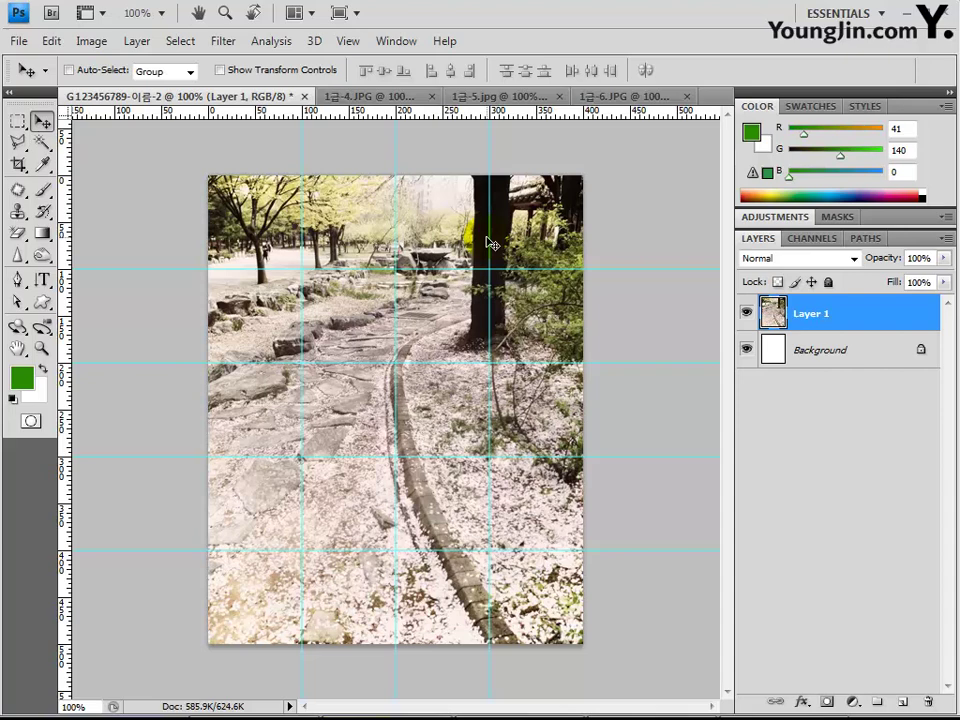
Apply the Crosshatch filter to the path photo with stroke length 9, sharpness 6 and strength 1.
click(397, 97)
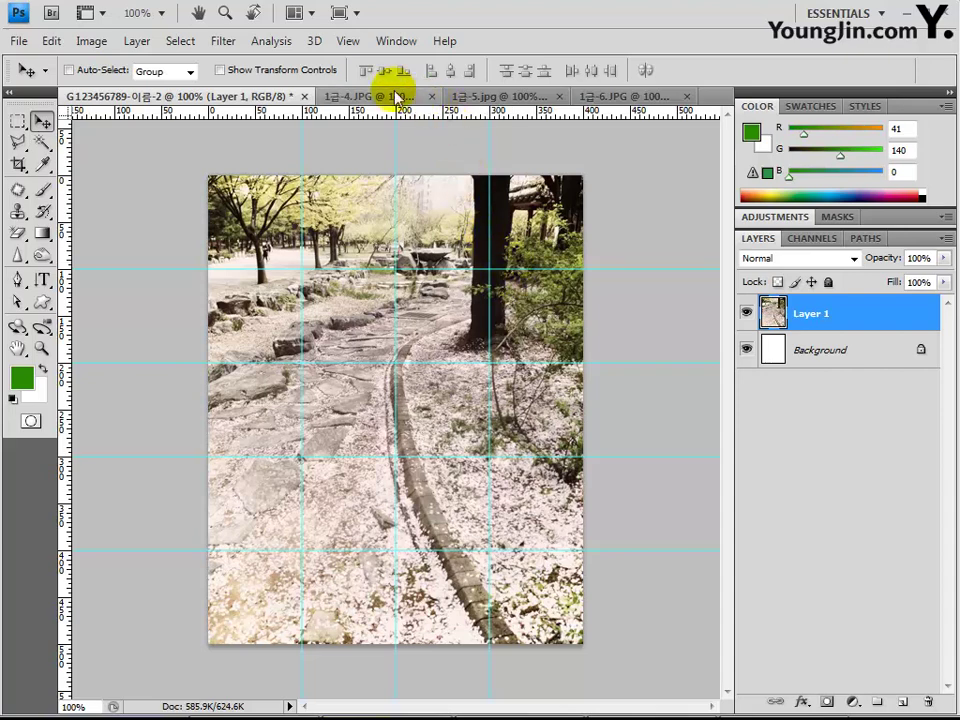
click(223, 41)
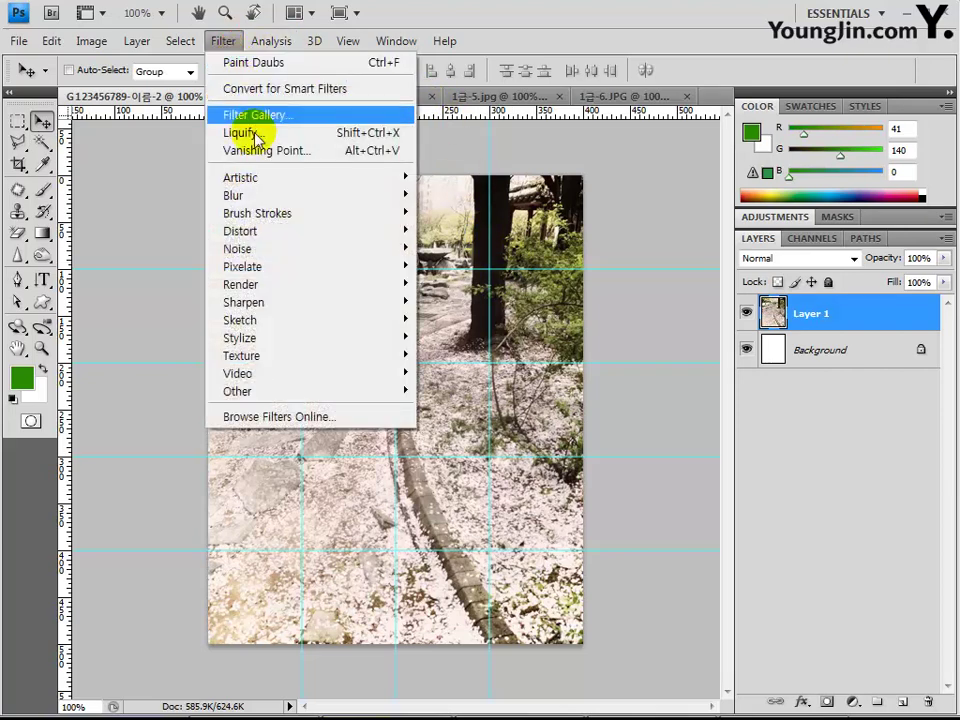
mouse_move(284, 215)
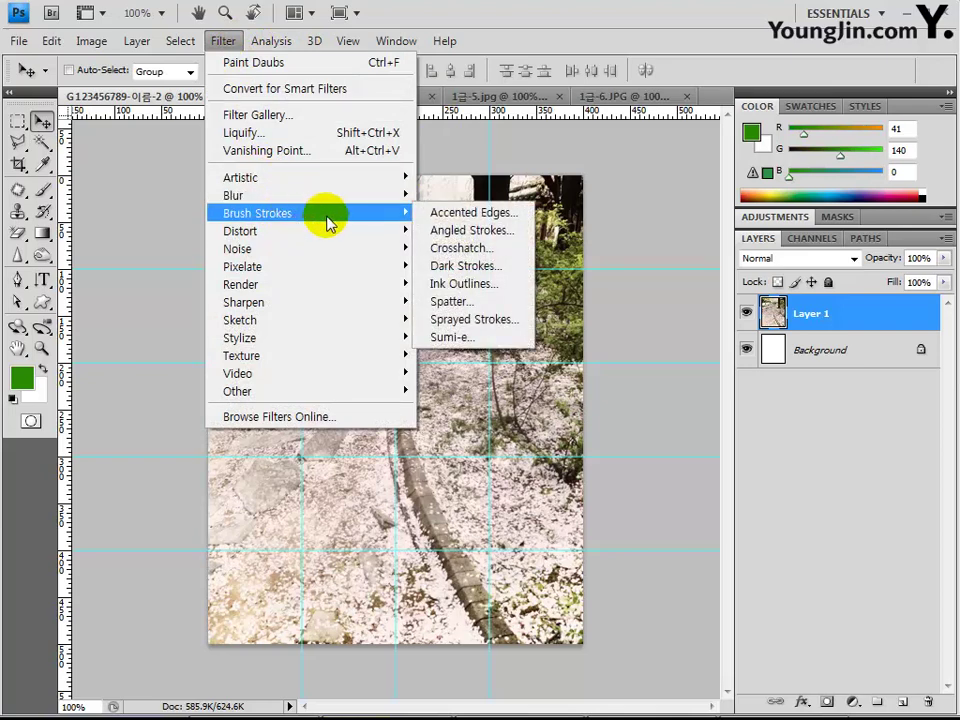
click(458, 248)
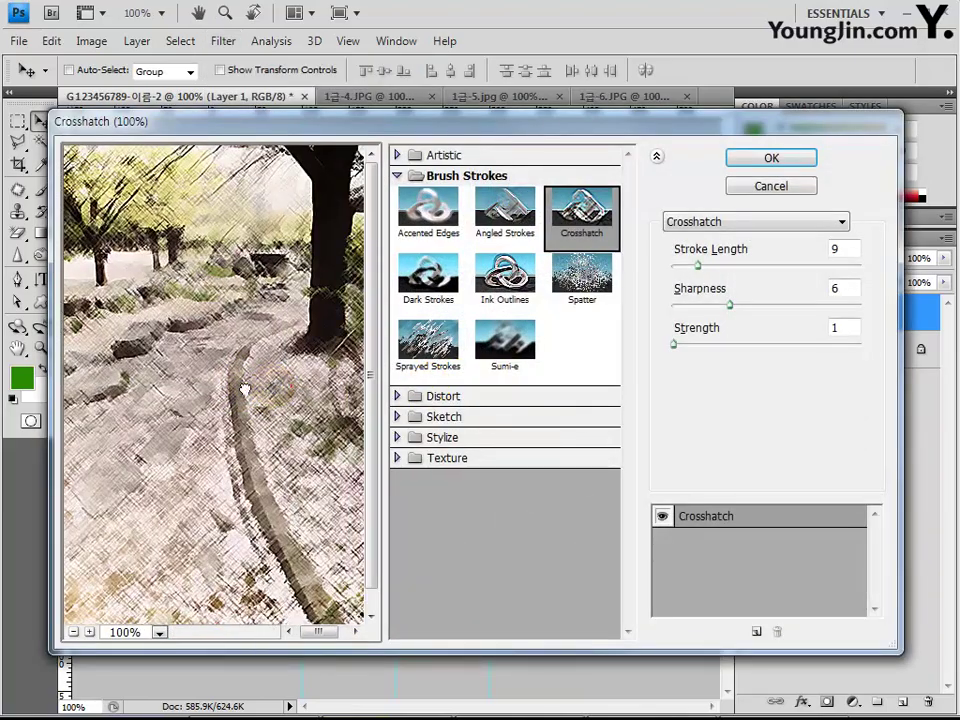
drag(244, 389, 289, 381)
click(750, 162)
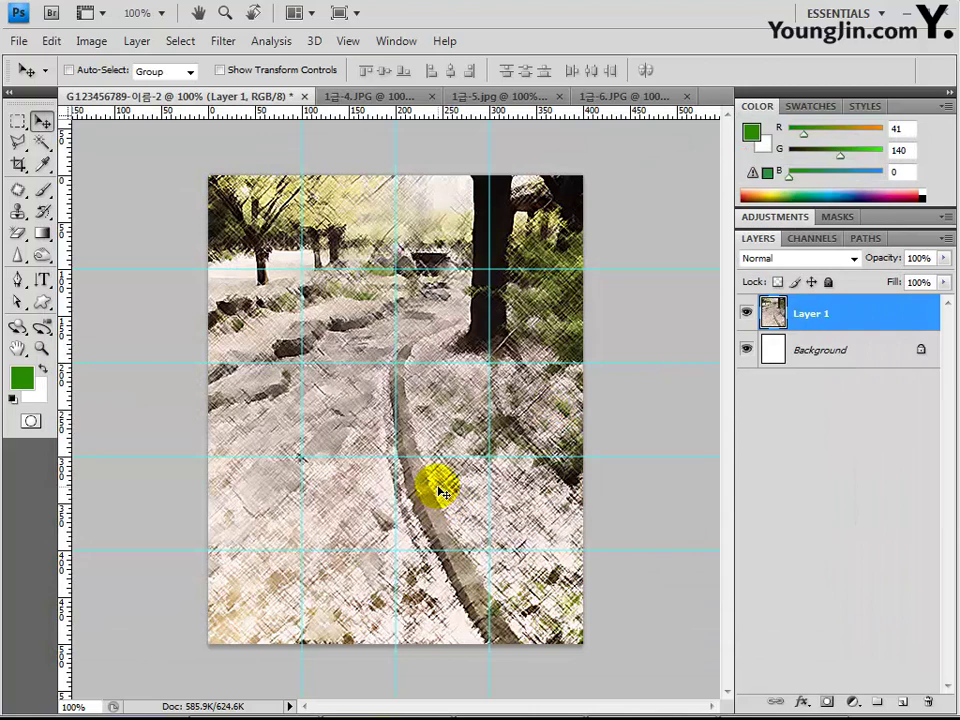
Isolate the pencils in 1급-5.jpg by selecting the white background with a non-contiguous Magic Wand at tolerance 15 and inverting the selection.
click(494, 97)
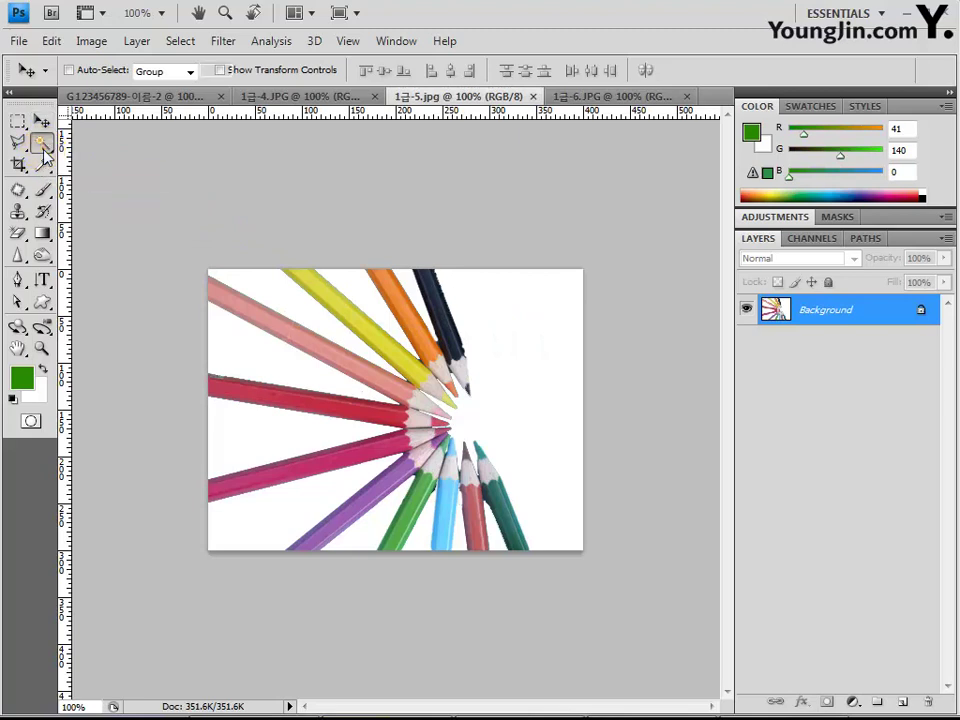
mouse_move(45, 157)
mouse_down()
mouse_move(71, 150)
mouse_move(92, 162)
mouse_up()
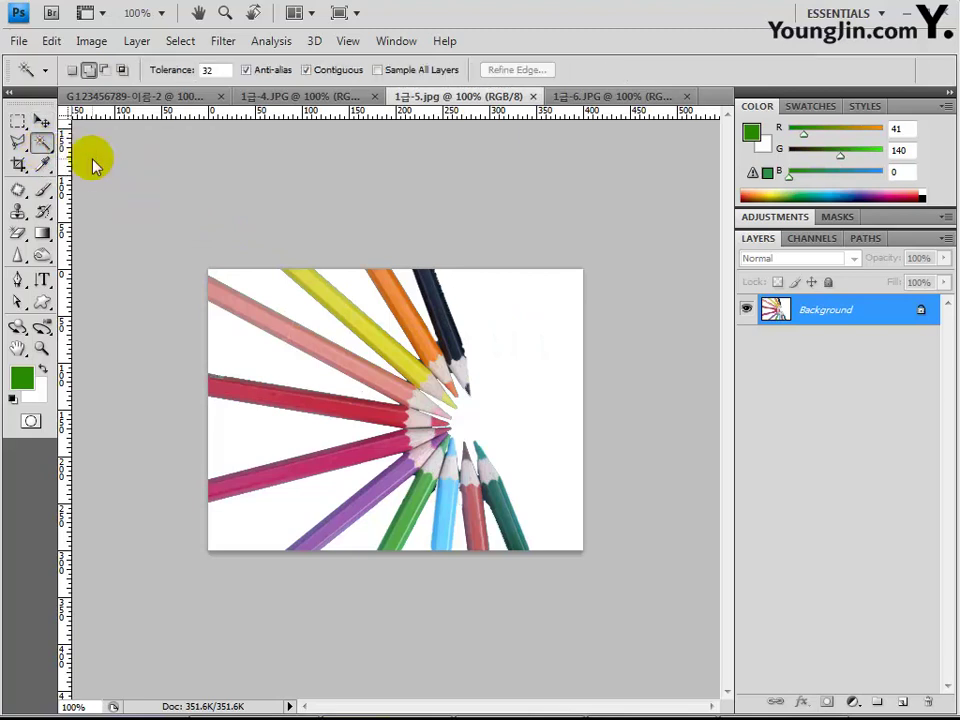
click(212, 70)
text(15)
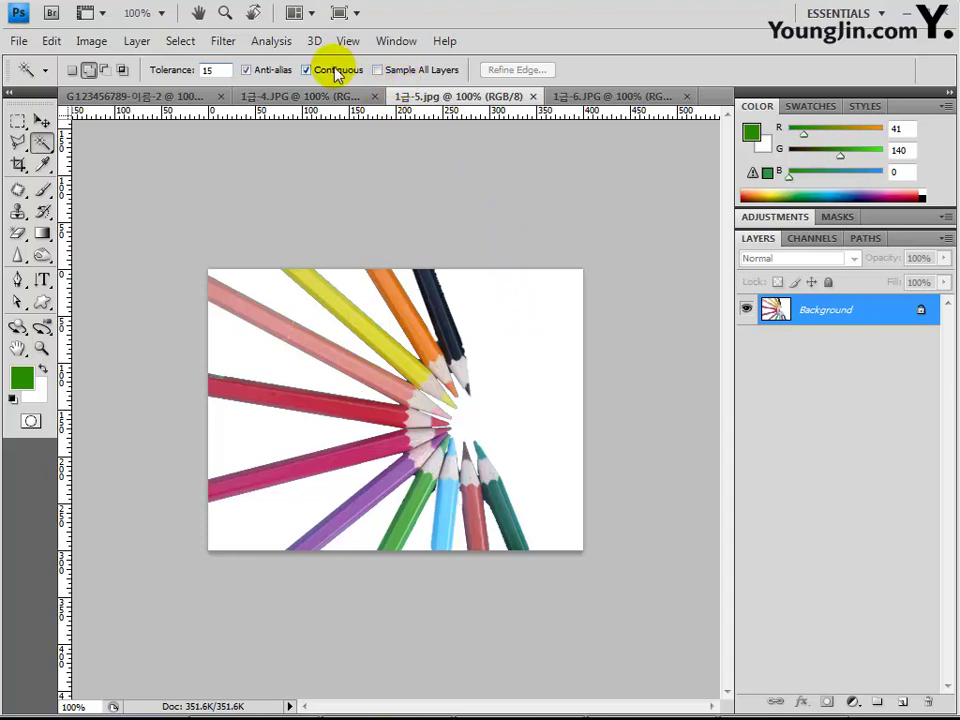
click(337, 75)
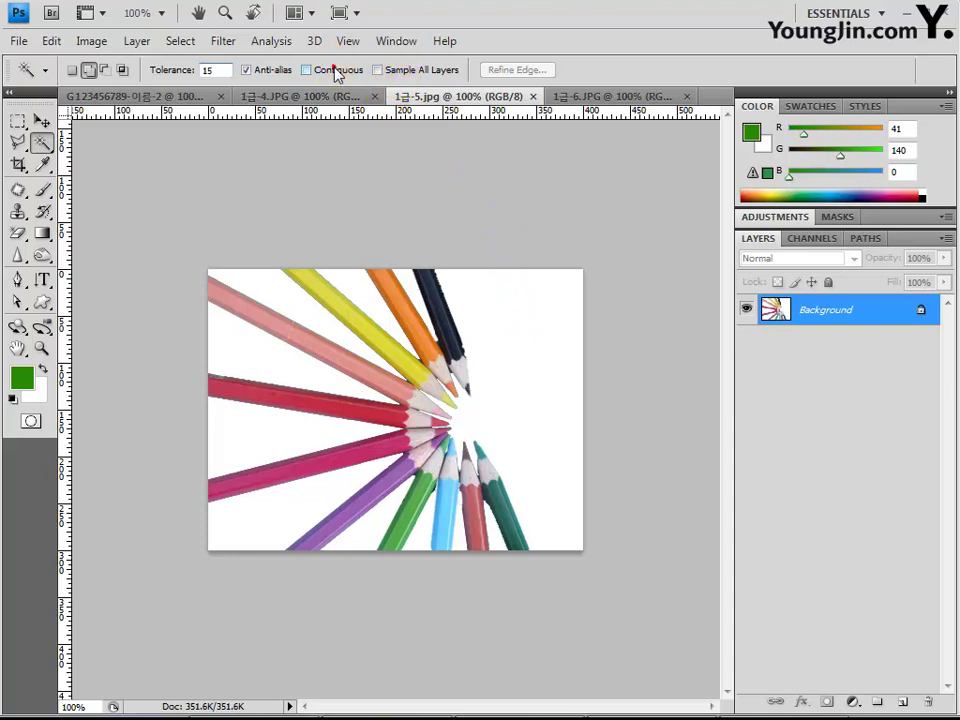
click(513, 362)
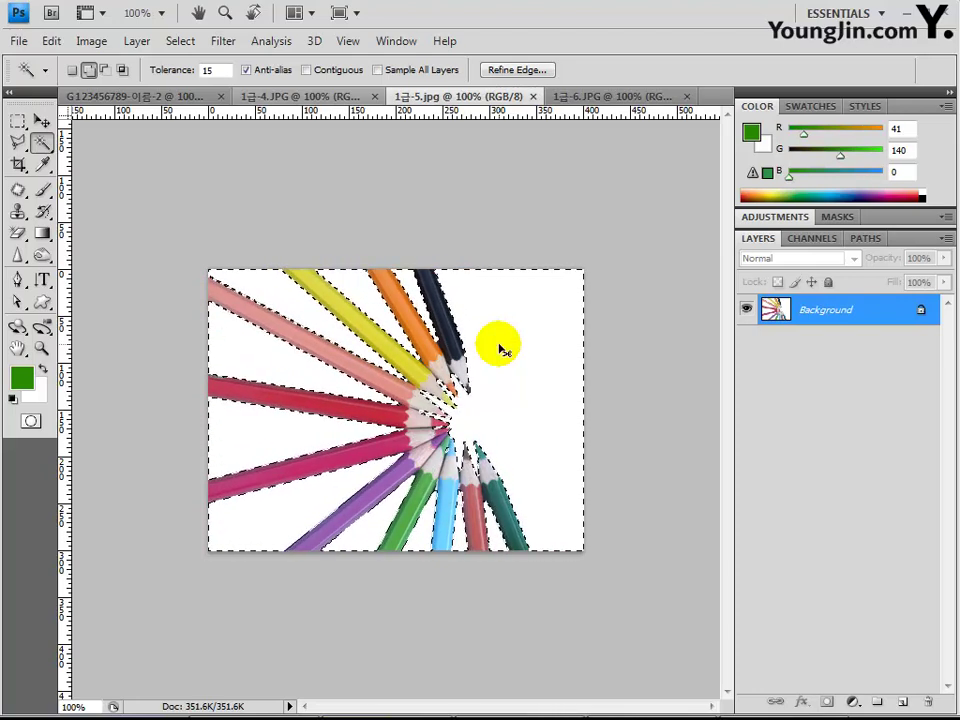
key(ctrl+shift+i)
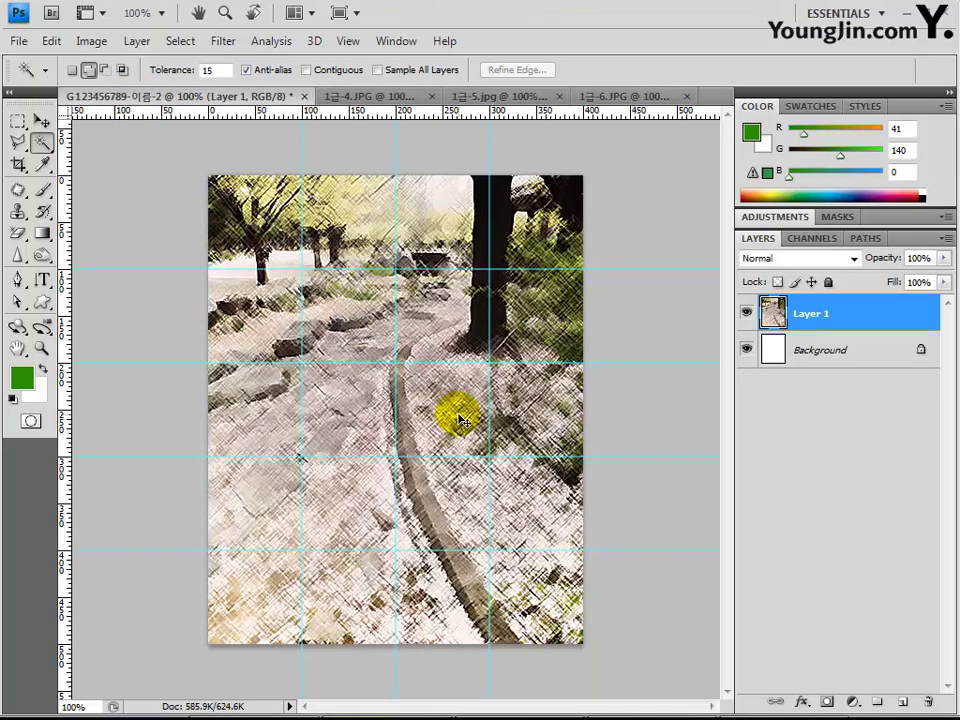
Paste the pencils into the exam document, rotate them about 62.8° and place them fanning out from the canvas's top-left corner.
key(ctrl+v)
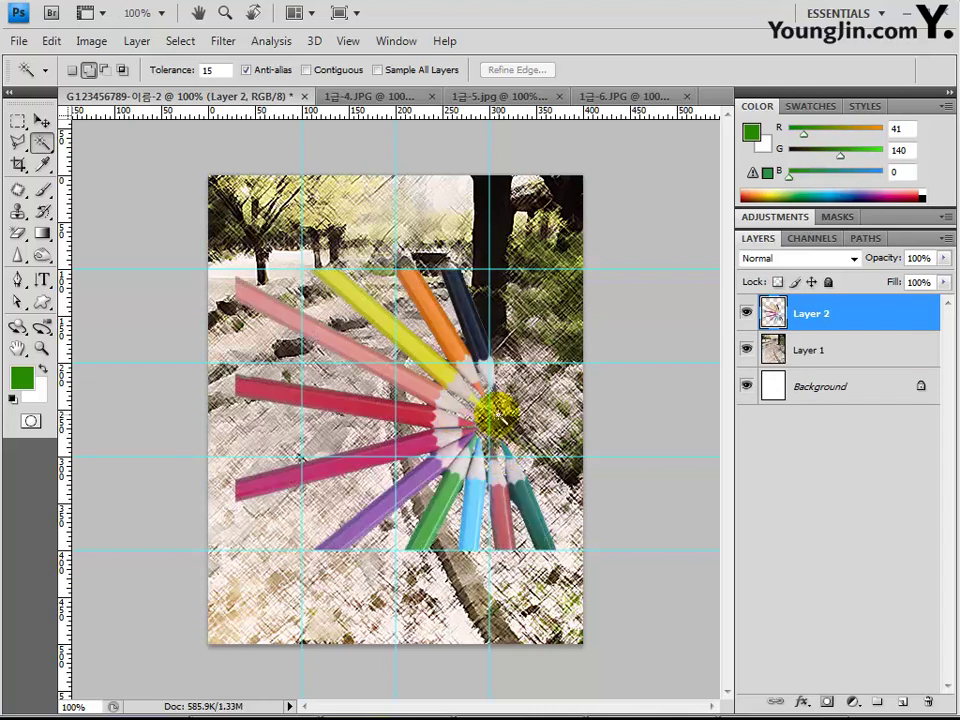
click(42, 121)
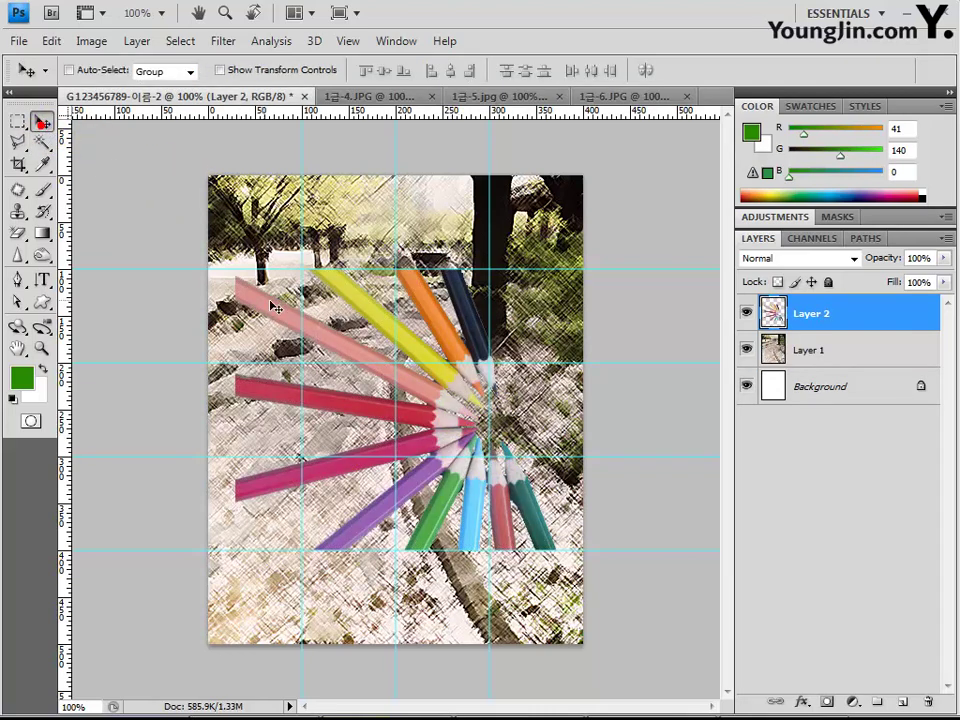
mouse_move(262, 258)
mouse_down()
mouse_move(240, 218)
mouse_move(230, 160)
mouse_up()
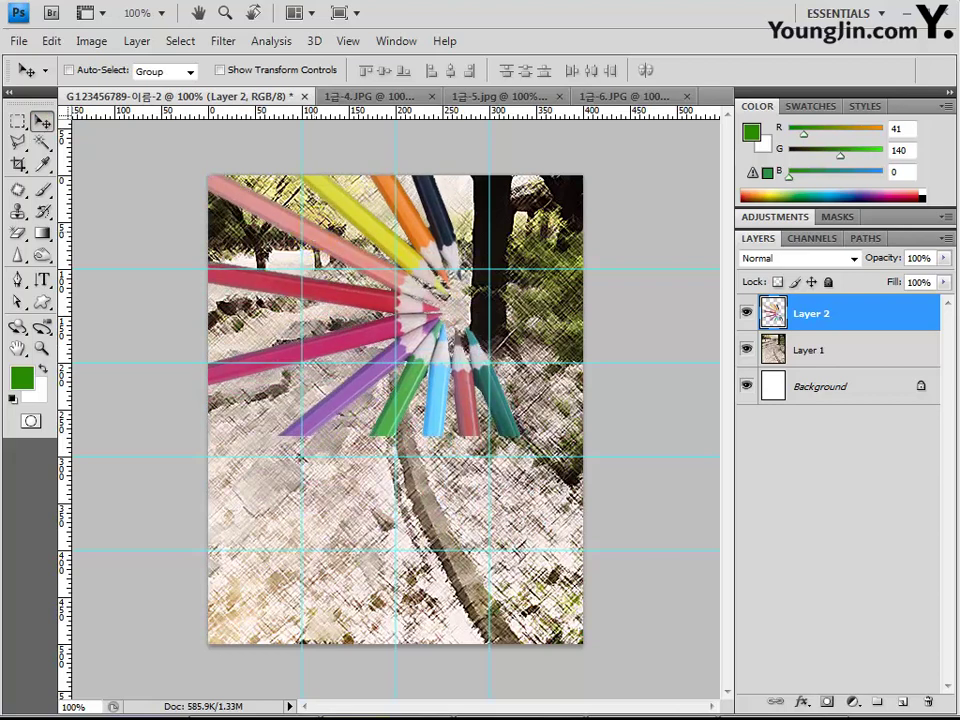
drag(314, 242, 314, 230)
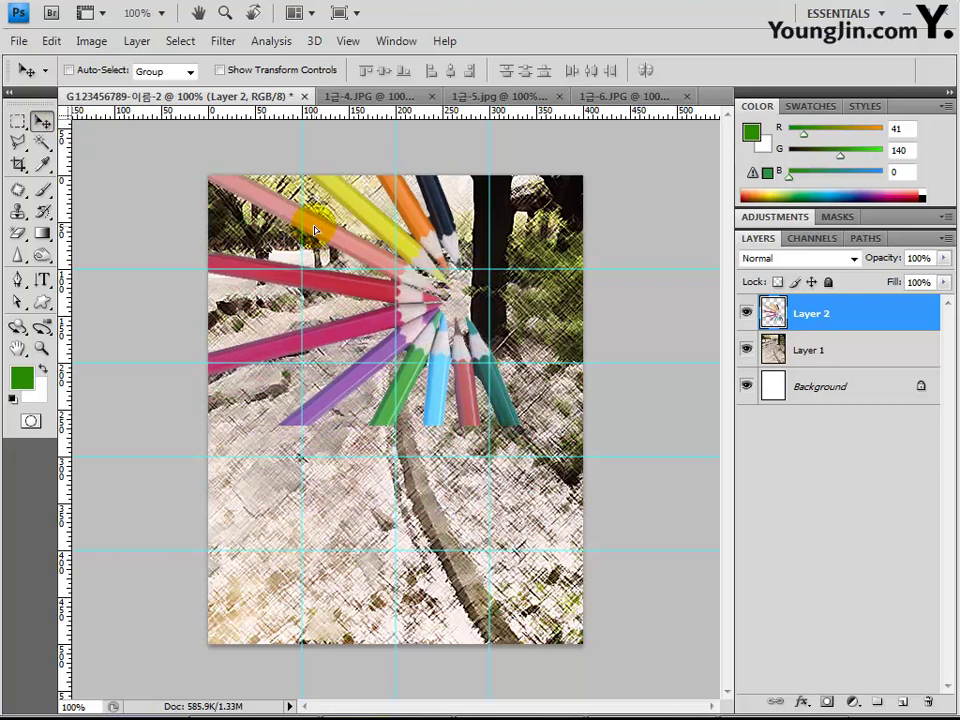
key(ctrl+t)
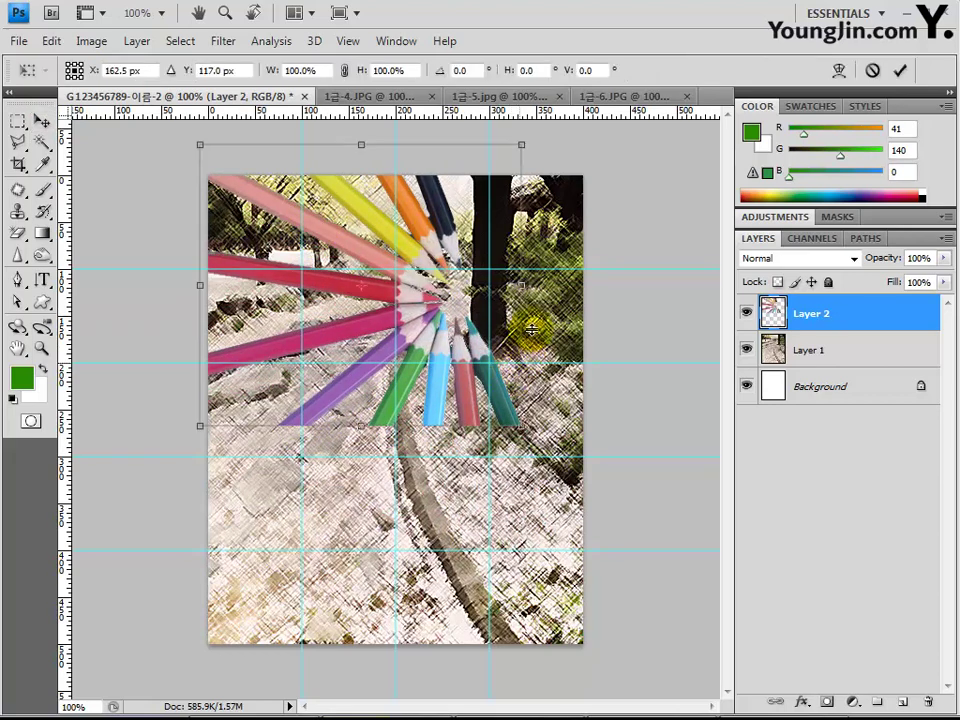
mouse_move(524, 362)
mouse_down()
mouse_move(418, 420)
mouse_move(403, 418)
mouse_move(463, 320)
mouse_move(395, 252)
mouse_move(390, 212)
mouse_move(375, 204)
mouse_up()
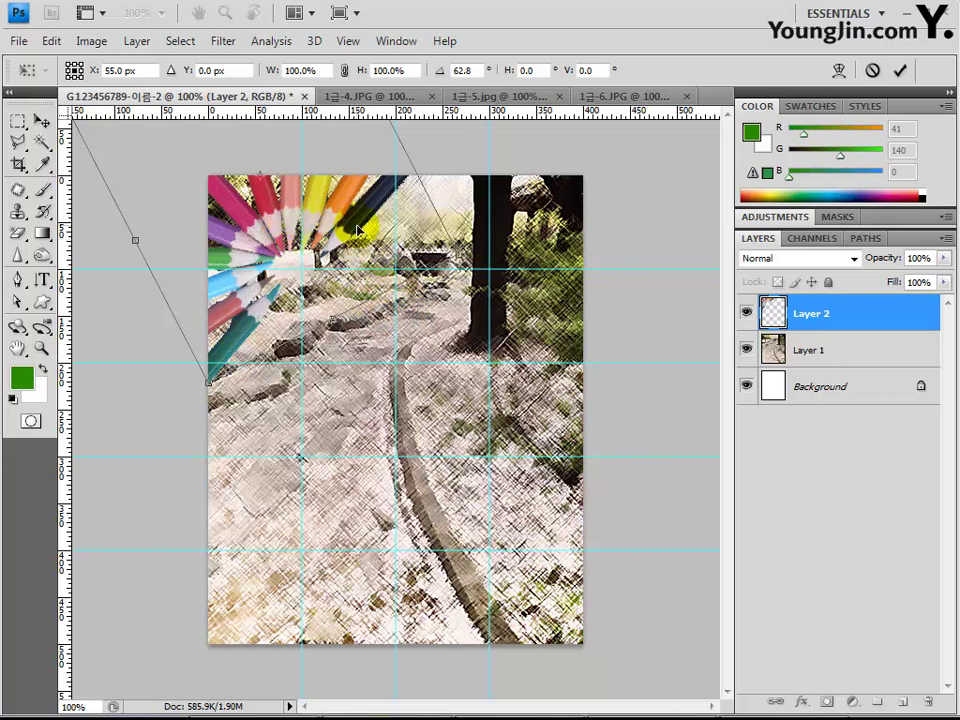
key(Return)
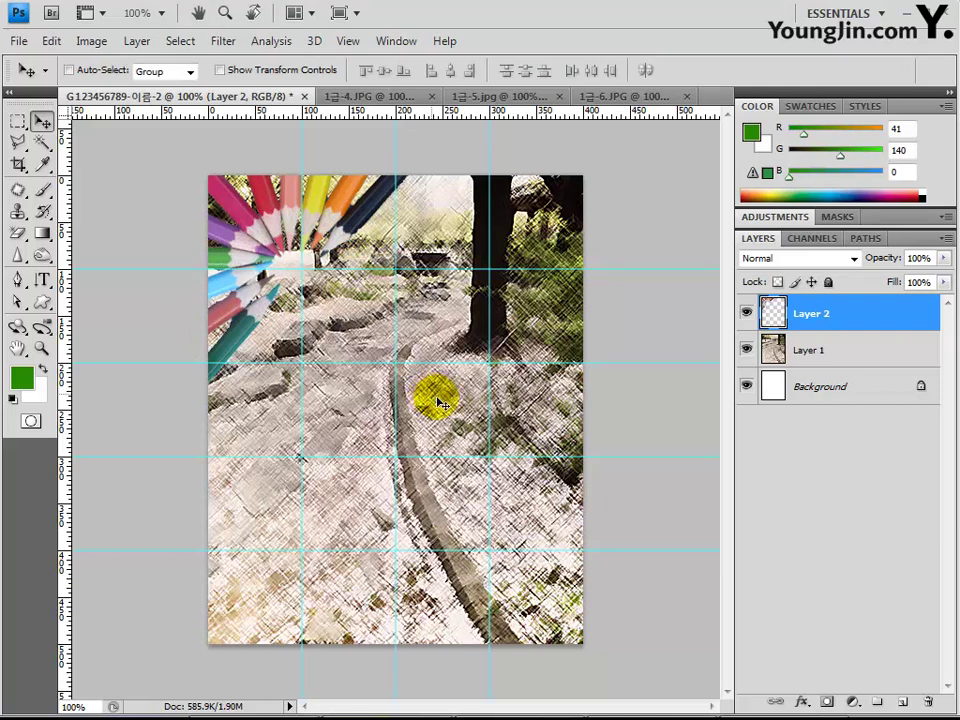
Add a drop shadow with the default settings to the pencil layer.
click(801, 702)
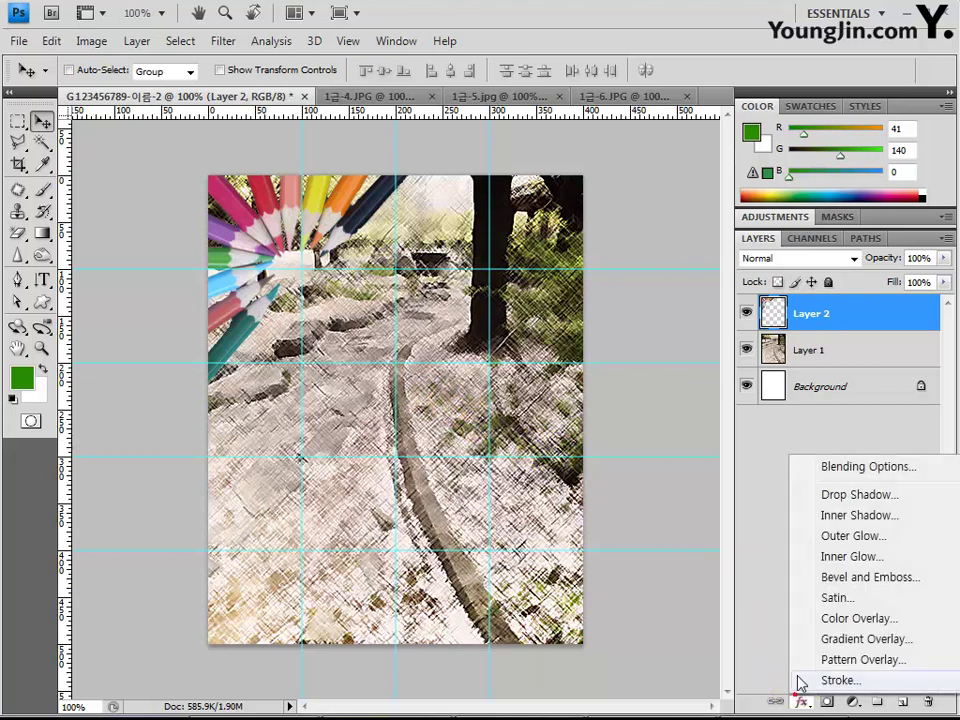
click(845, 495)
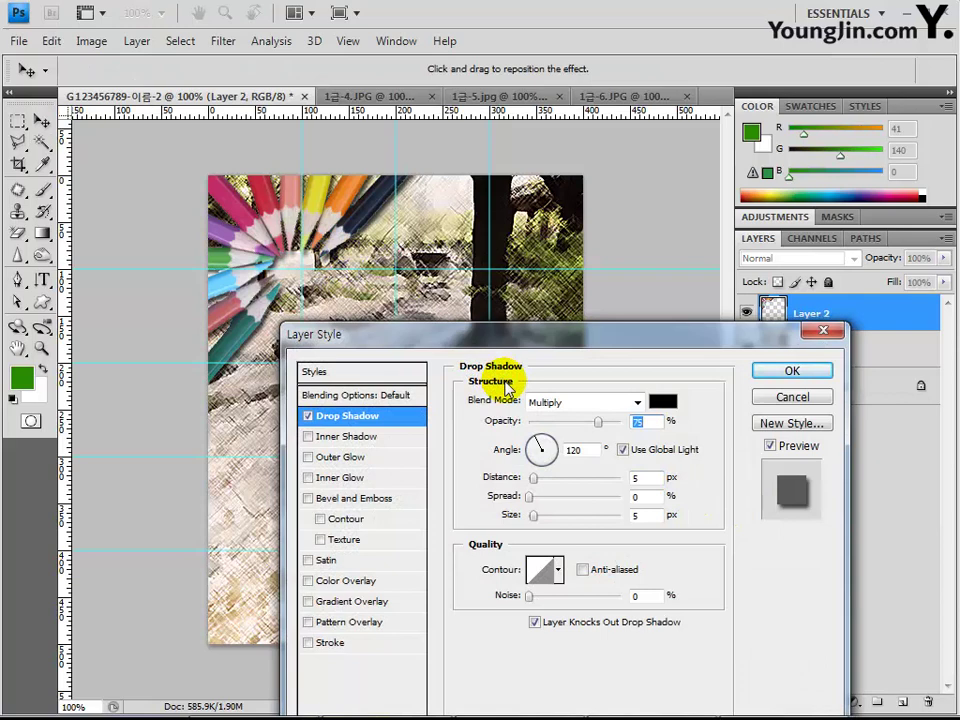
key(Return)
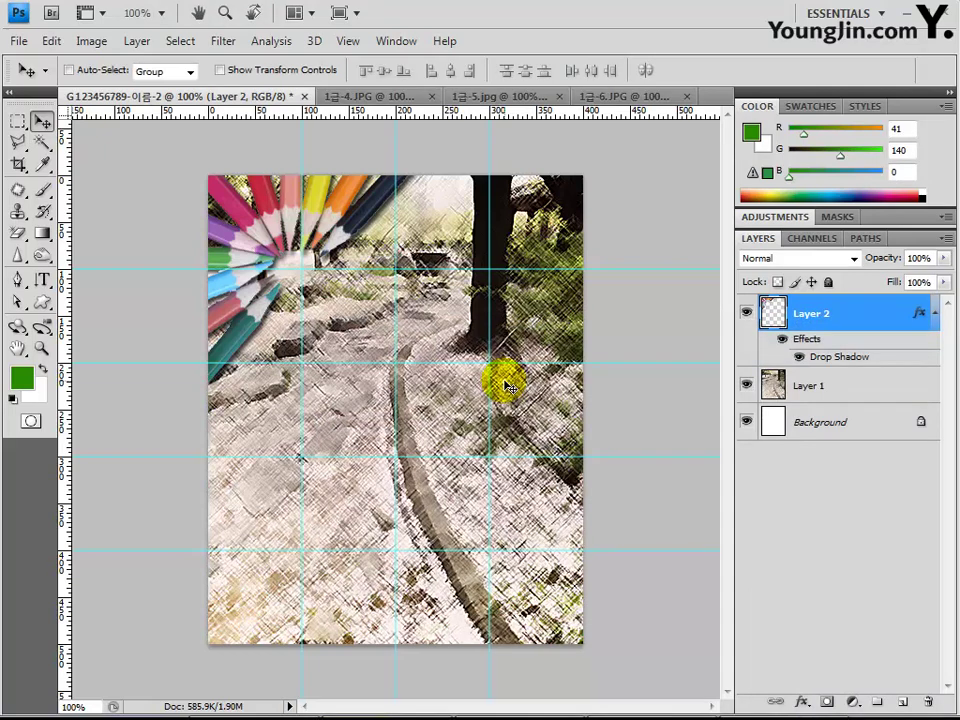
Select the dark navy pencil on the pencil layer with a contiguous Magic Wand at tolerance 50.
click(42, 144)
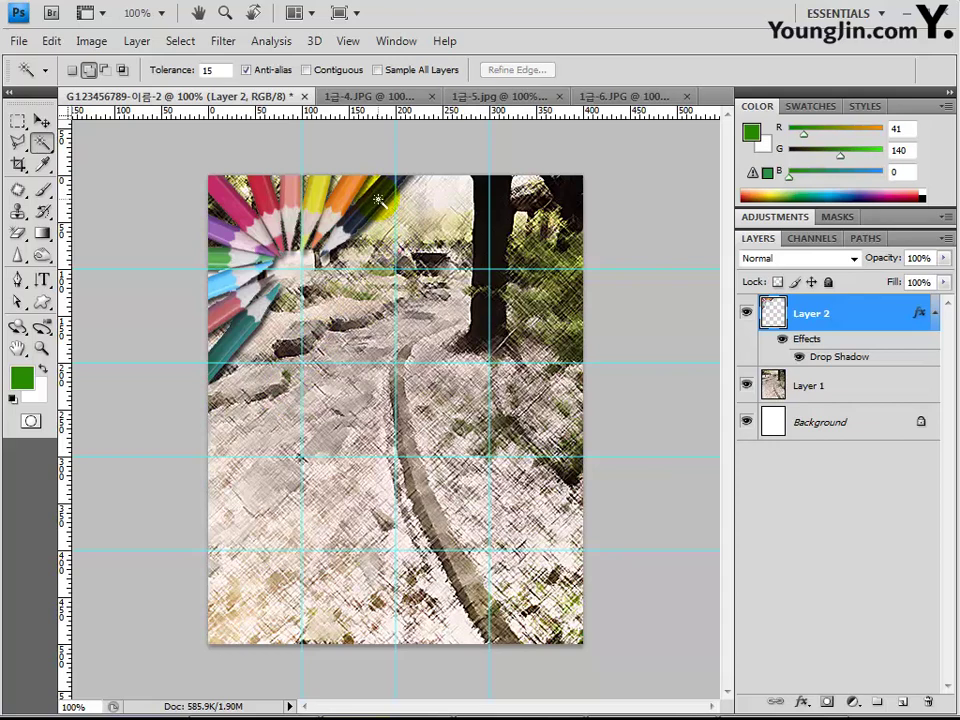
double_click(210, 70)
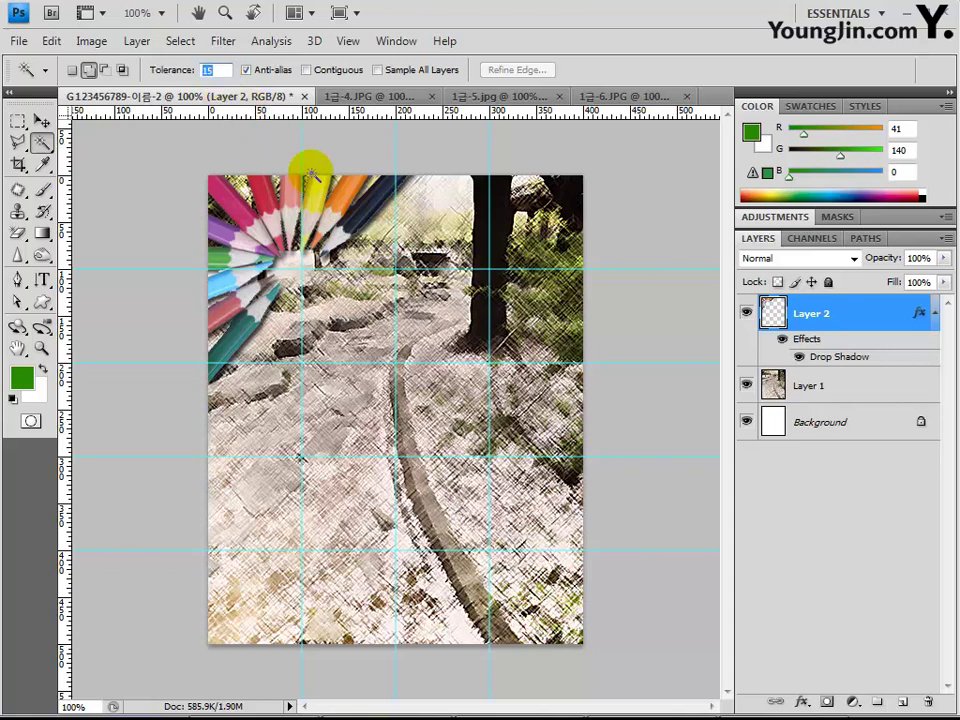
text(50)
click(318, 70)
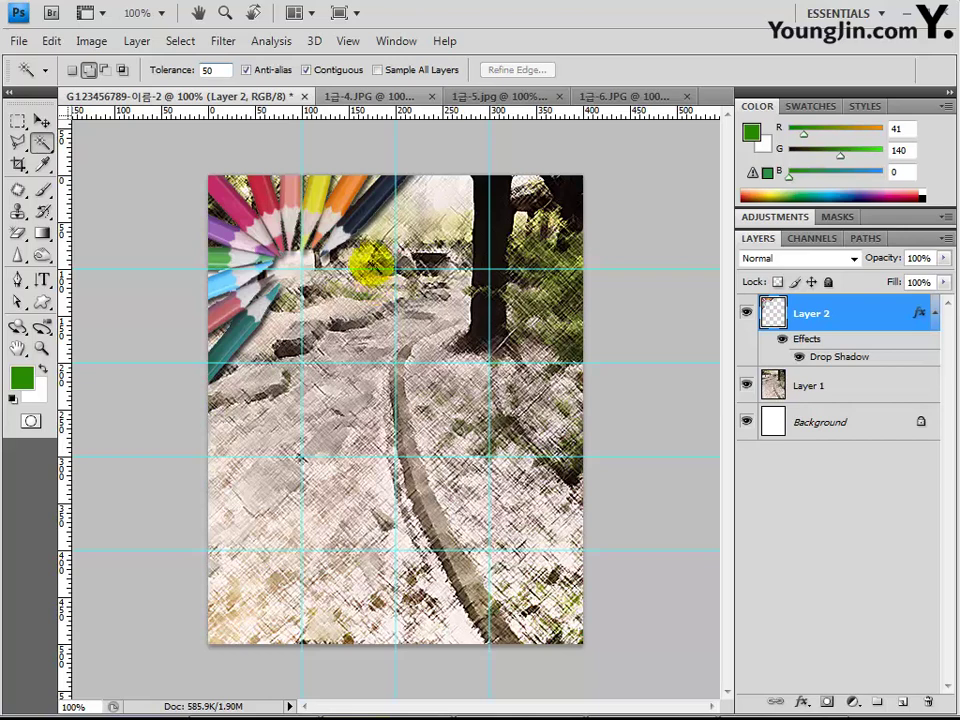
click(375, 191)
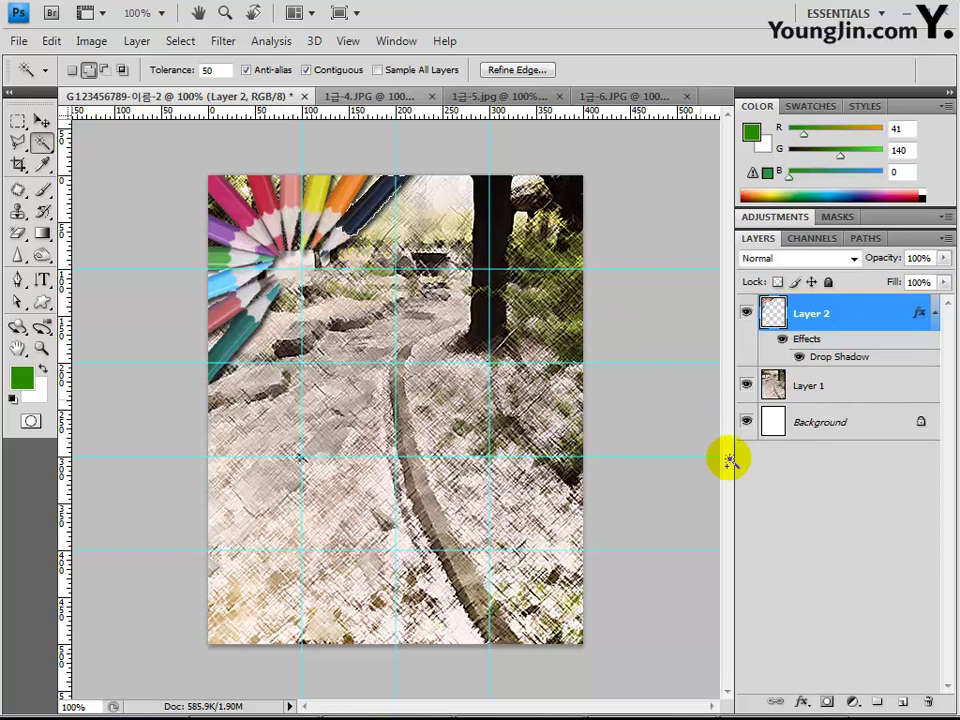
Recolour the selected pencil blue with a colorized Hue/Saturation adjustment layer at hue 220, saturation 70 and lightness 25.
click(851, 703)
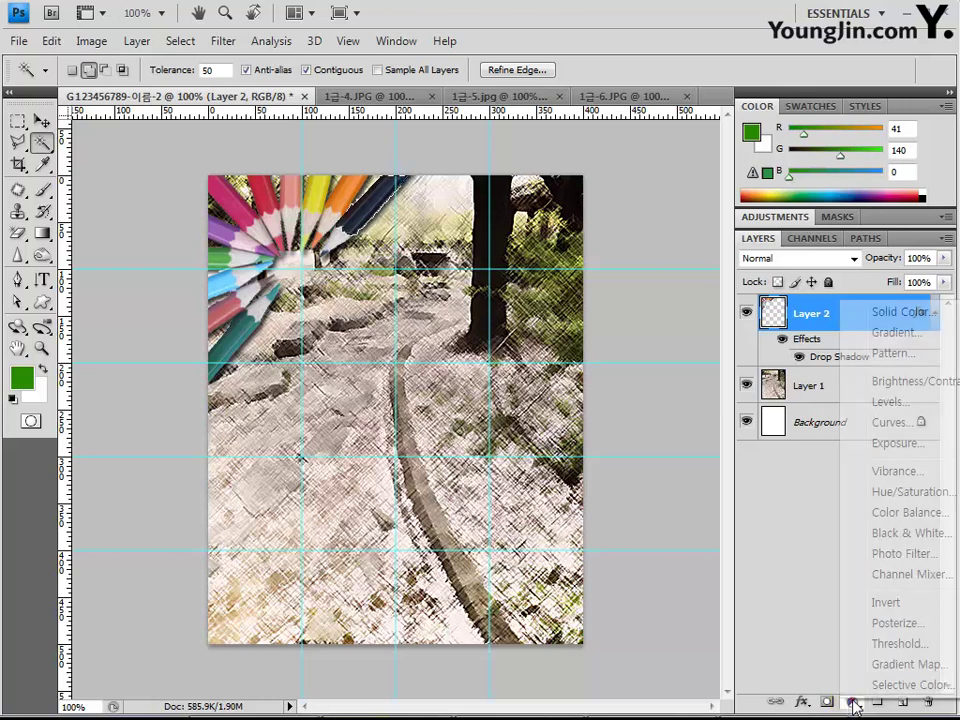
click(886, 497)
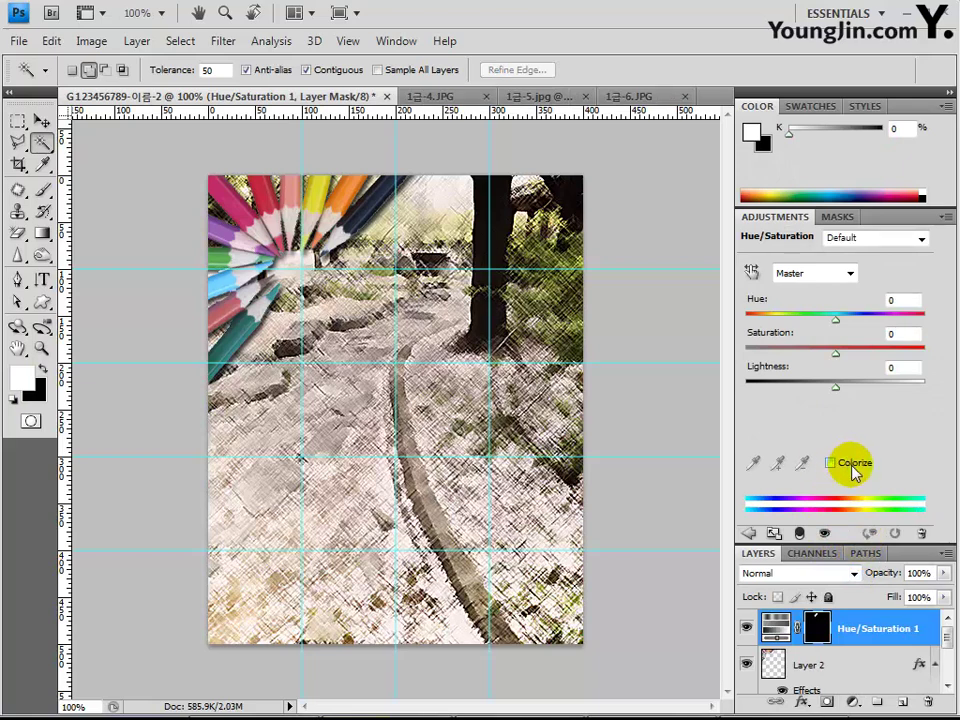
click(852, 467)
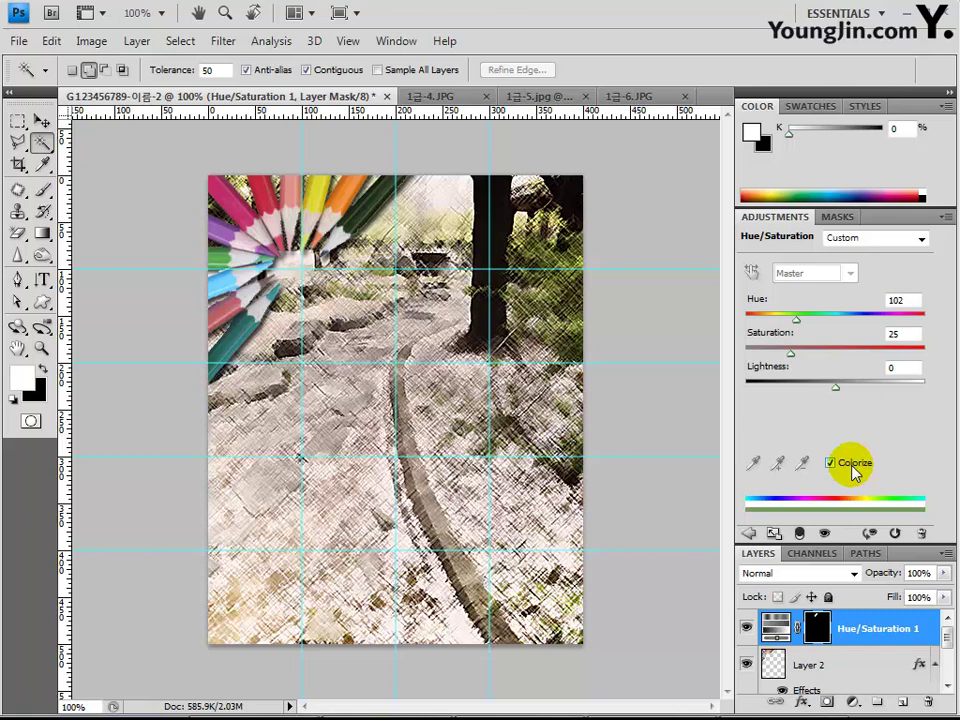
click(921, 300)
text(2)
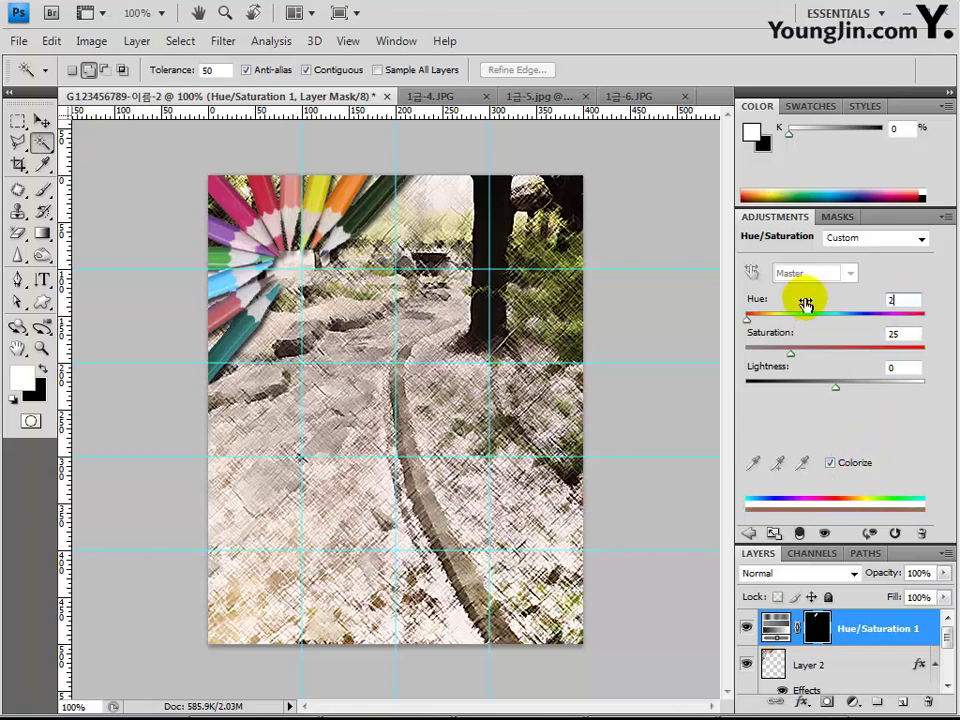
text(20)
click(900, 336)
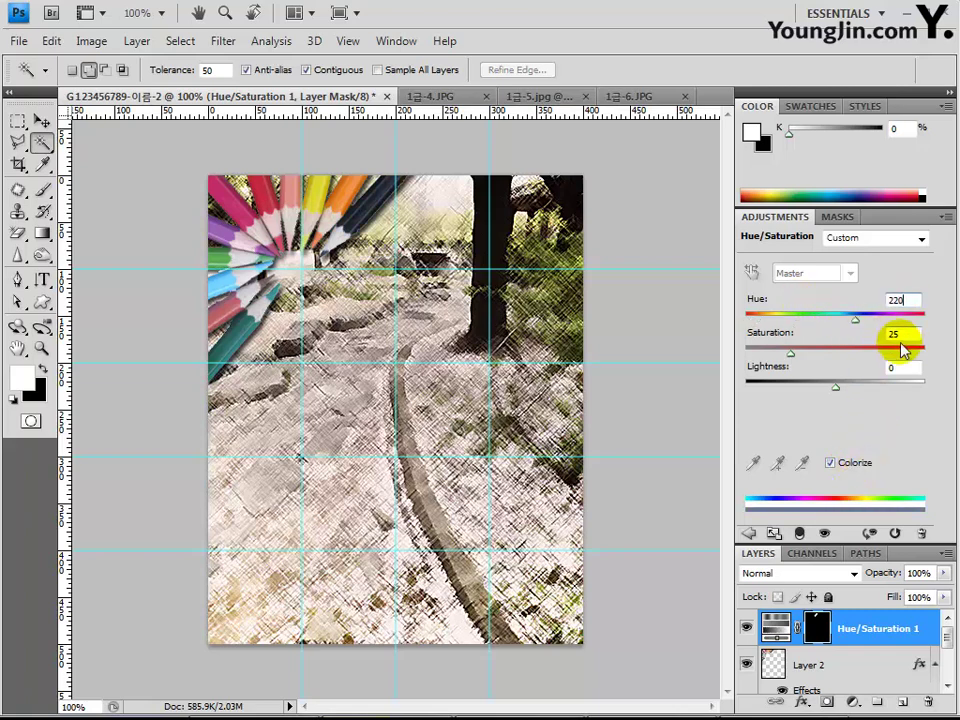
click(789, 344)
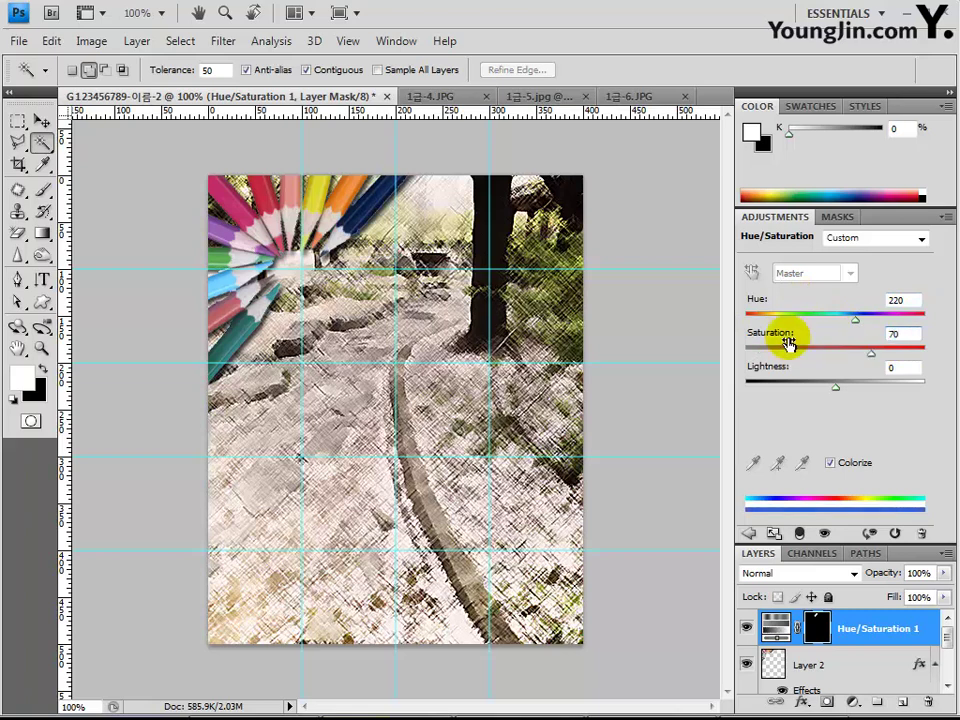
click(905, 368)
text(25)
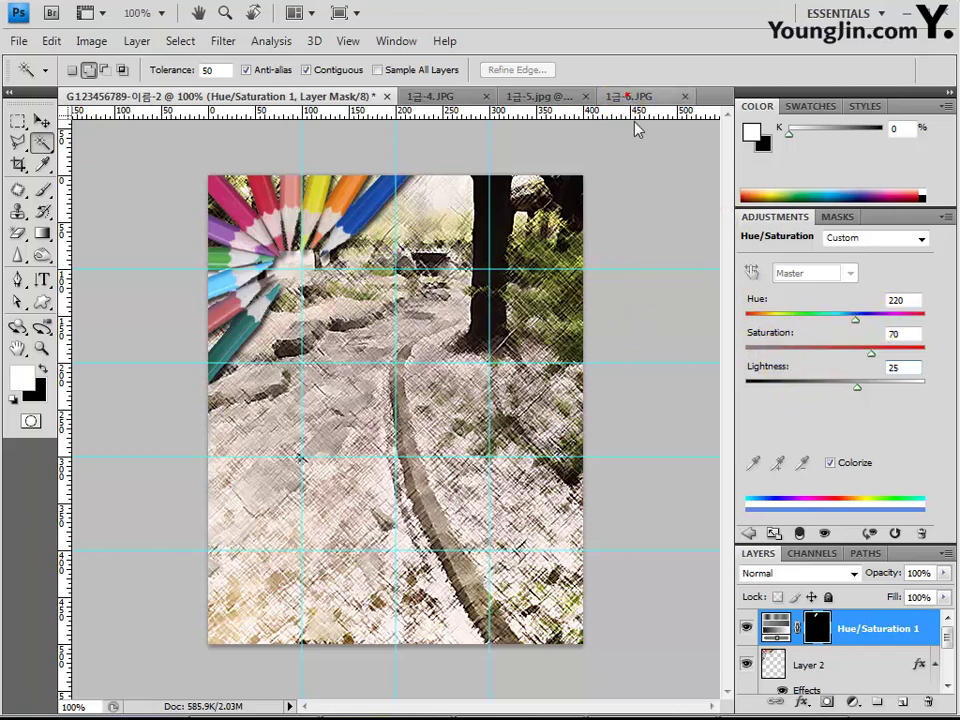
Isolate the seated woman and chair in 1급-6.JPG by selecting the cyan background with a non-contiguous Magic Wand at tolerance 50 and inverting the selection.
click(630, 96)
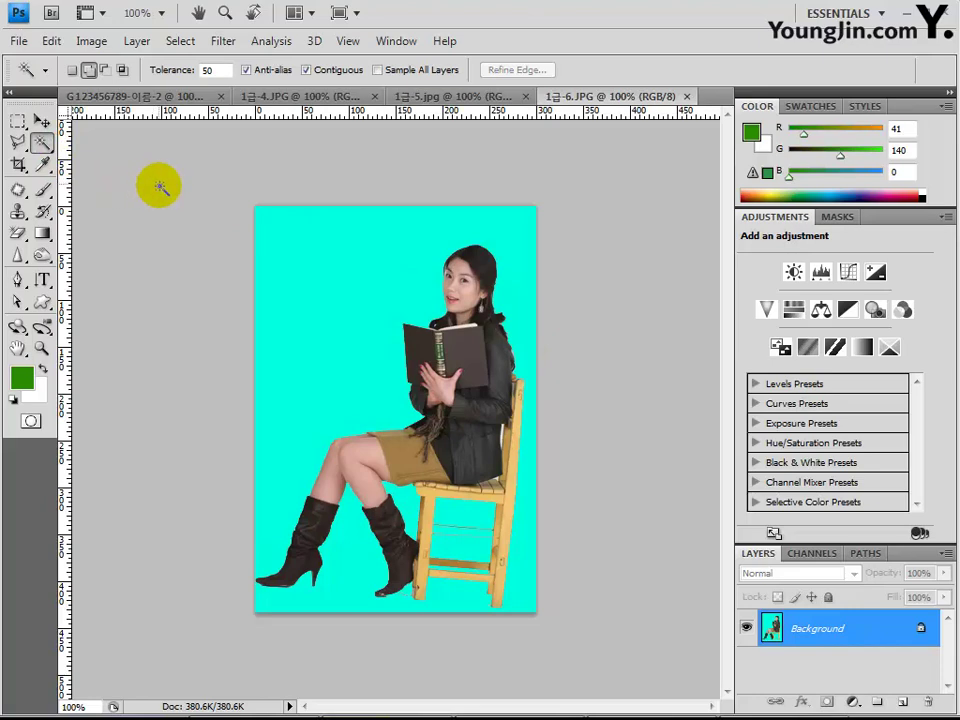
click(366, 323)
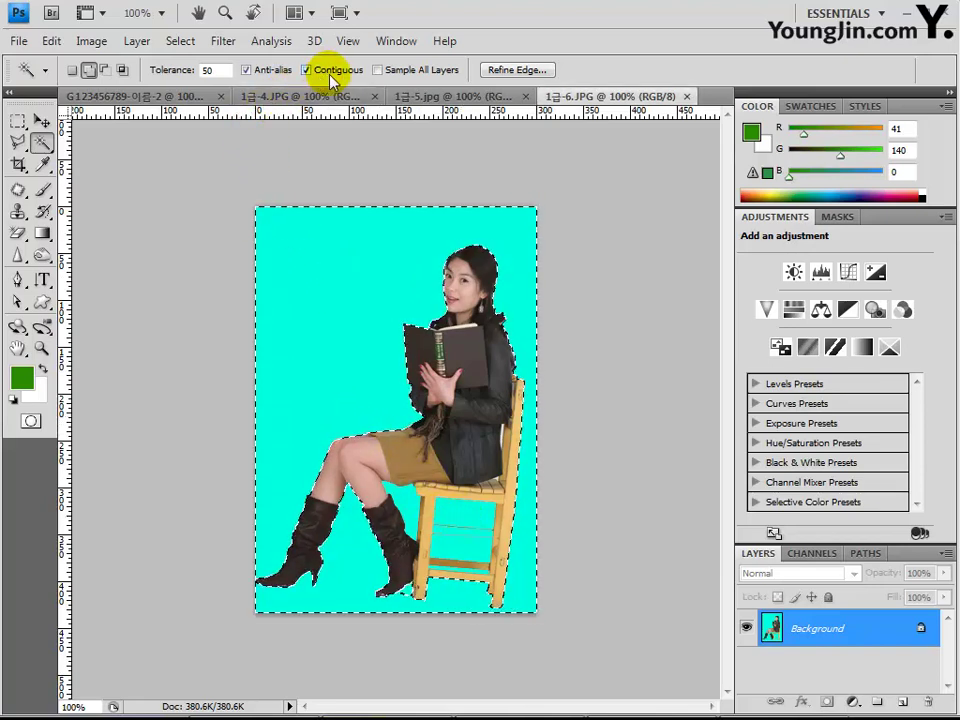
click(330, 72)
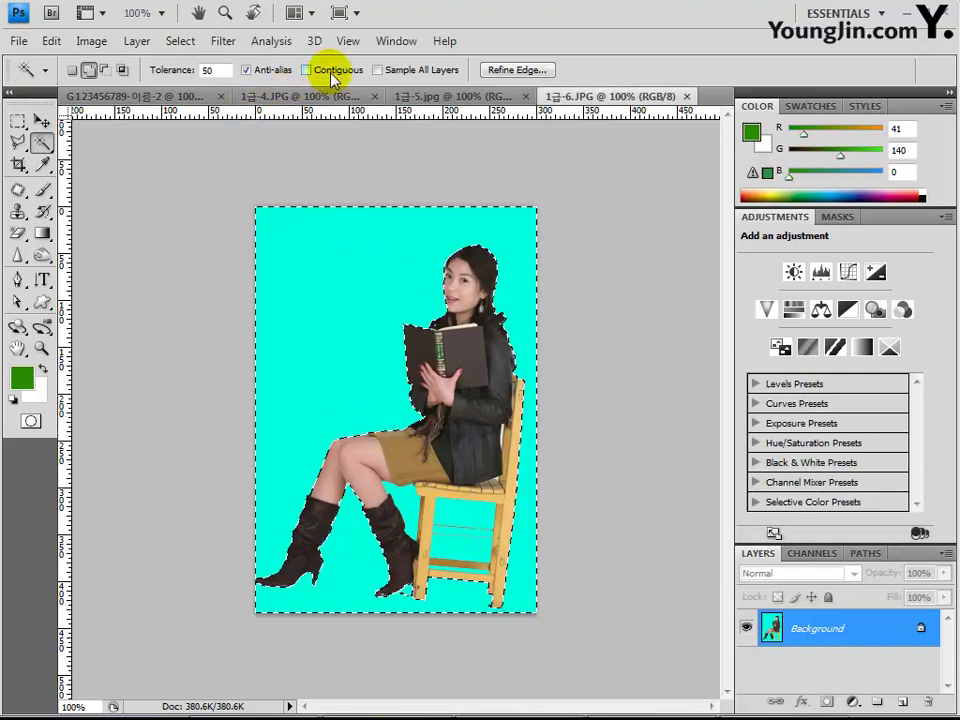
click(331, 267)
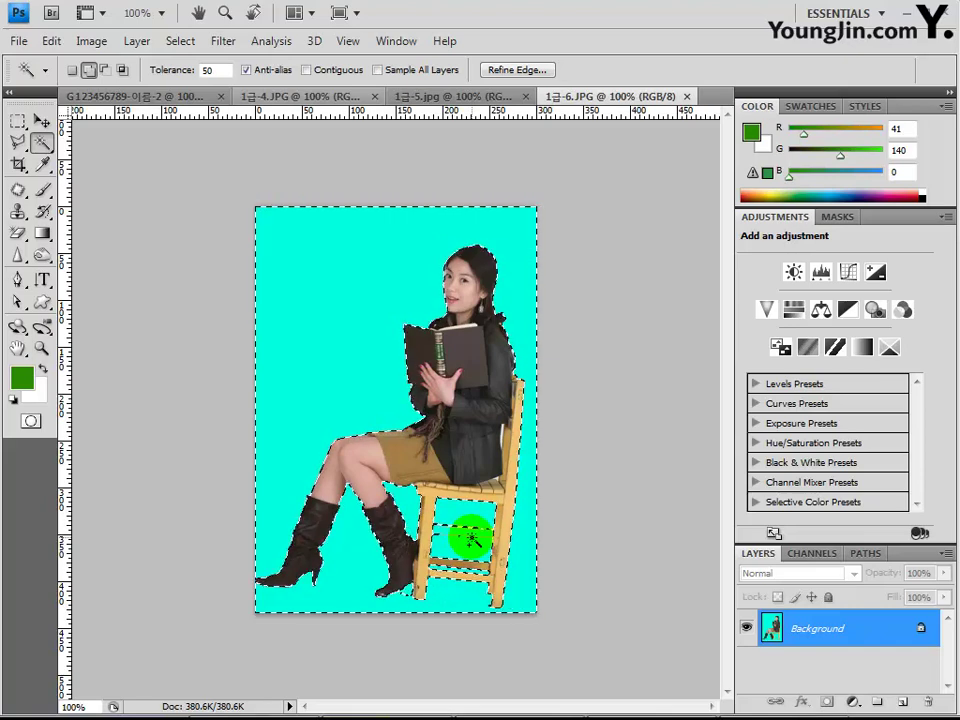
key(ctrl+shift+i)
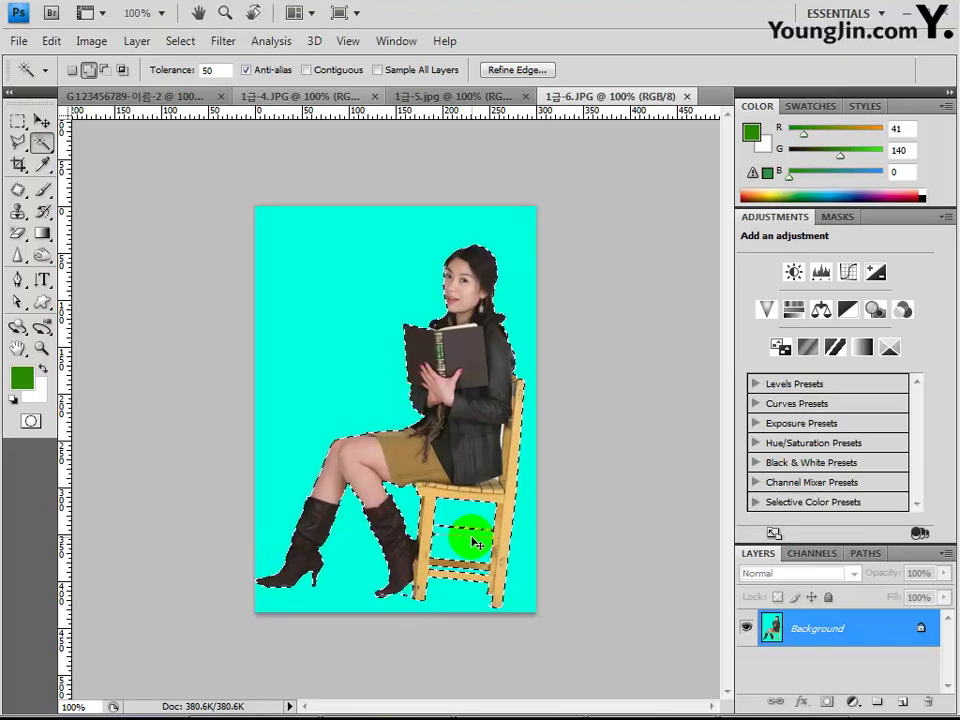
Paste the seated woman into the exam document, scale her down proportionally slightly and place her in the lower right half, below the 100 px guide.
click(94, 95)
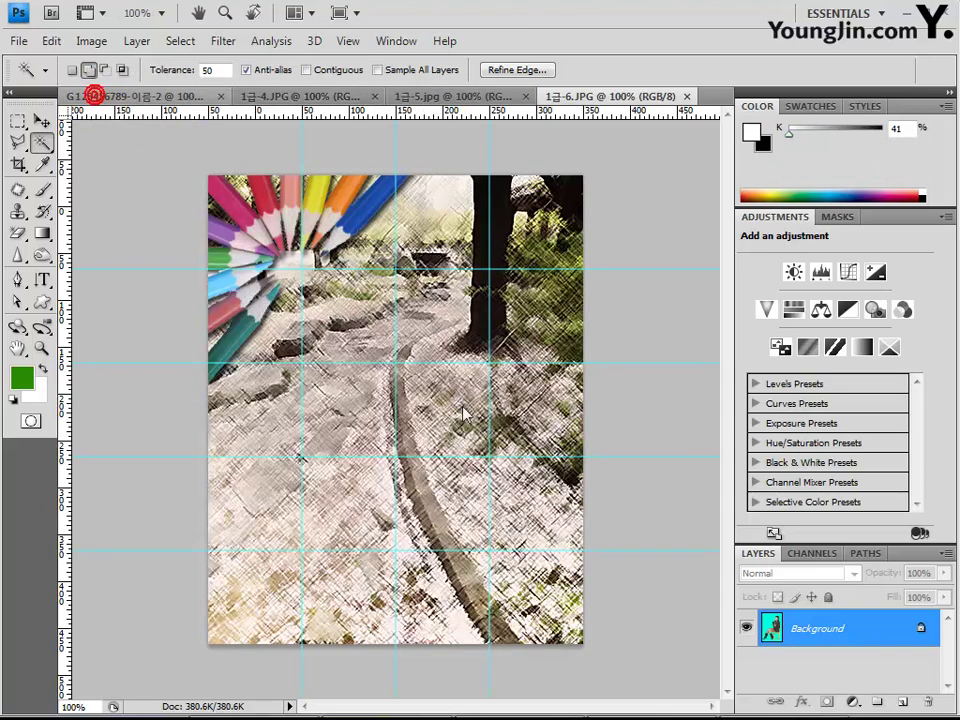
key(ctrl+v)
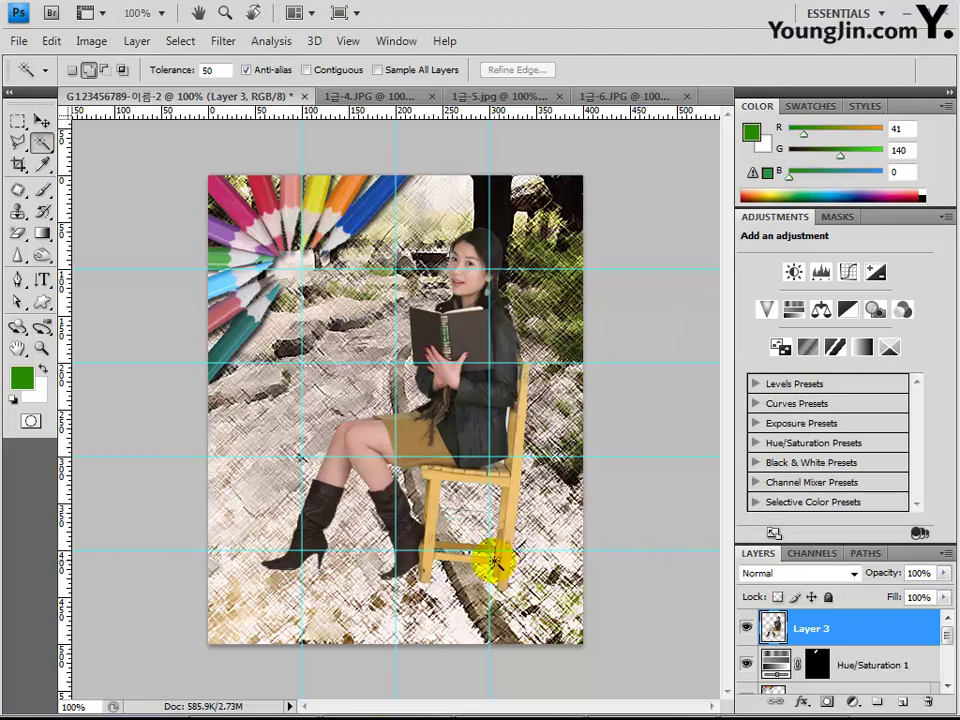
key(ctrl+t)
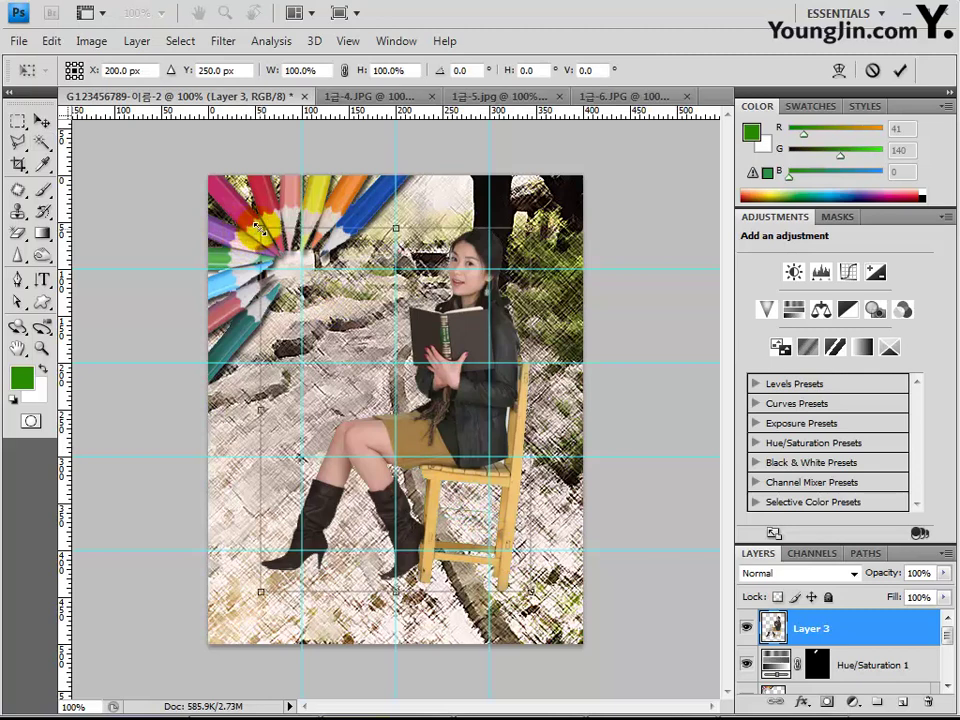
drag(258, 228, 233, 270)
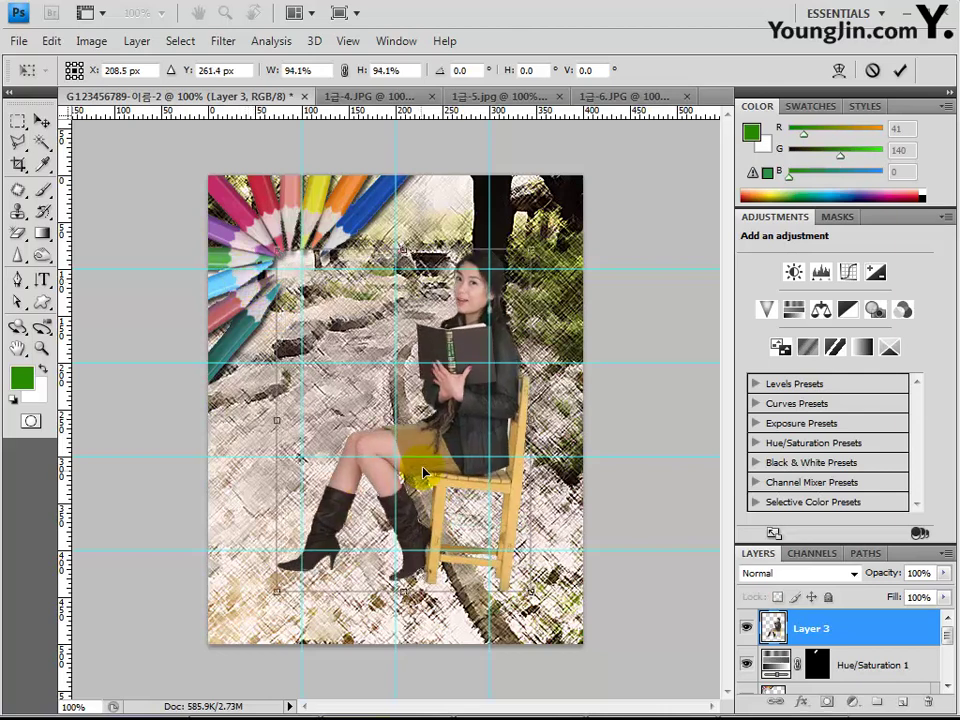
drag(433, 453, 431, 470)
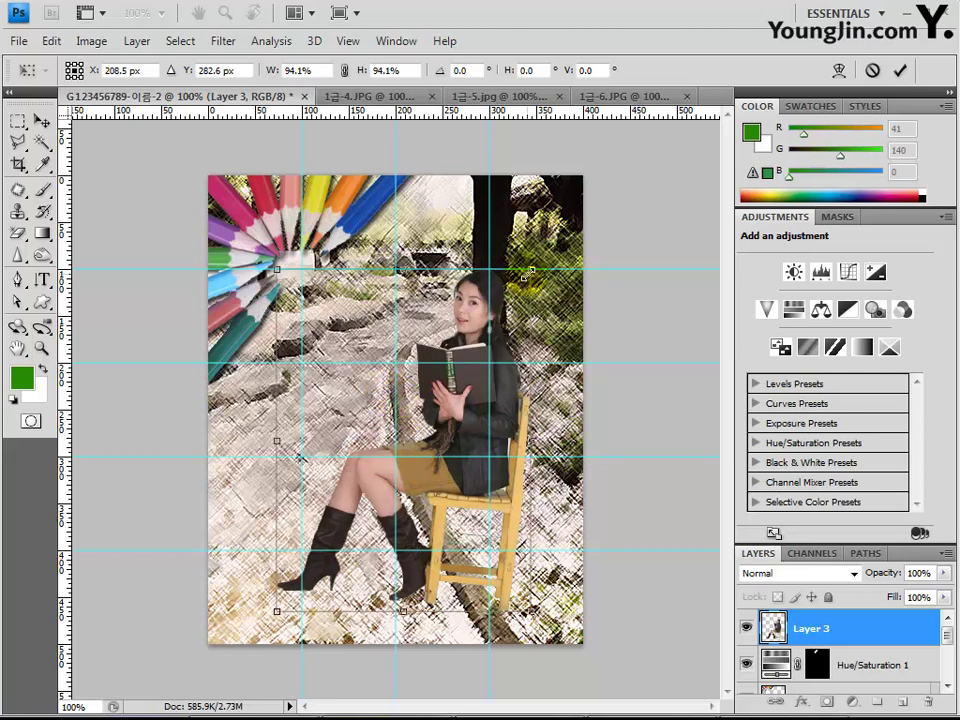
drag(399, 267, 485, 326)
key(Return)
key(w)
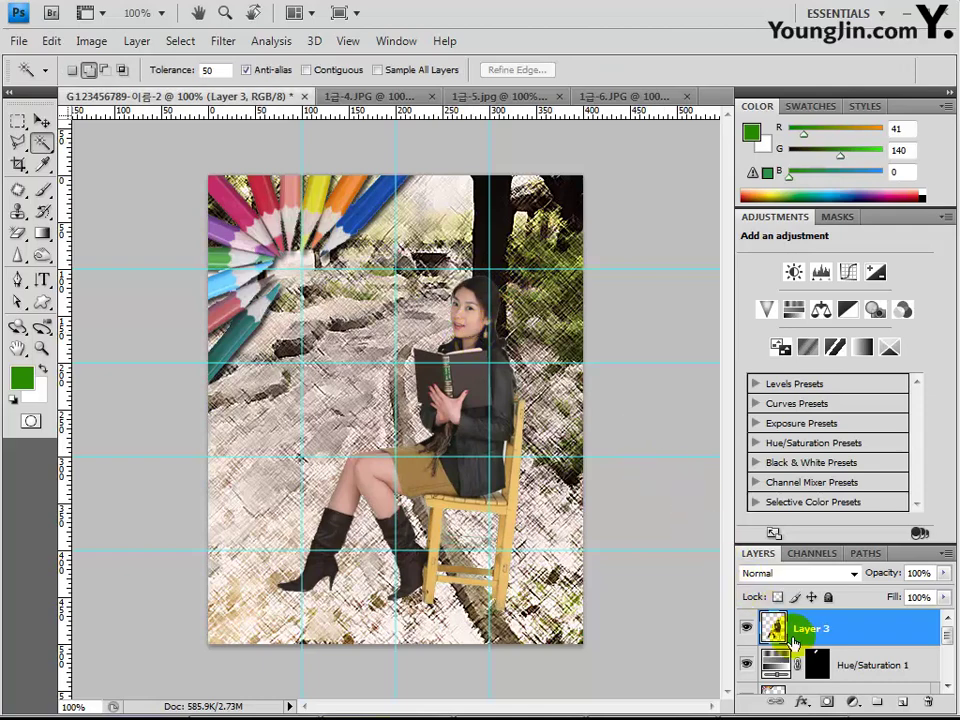
Add a white (ffffff) outer glow to the seated woman's layer, keeping 75% opacity and 5 px size.
click(806, 703)
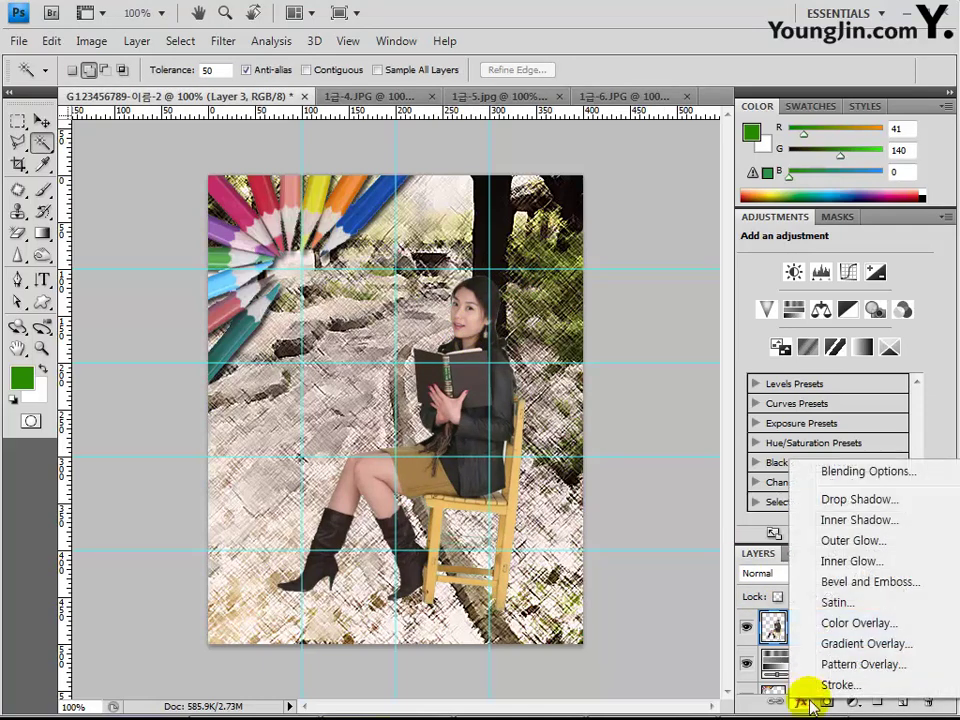
click(852, 541)
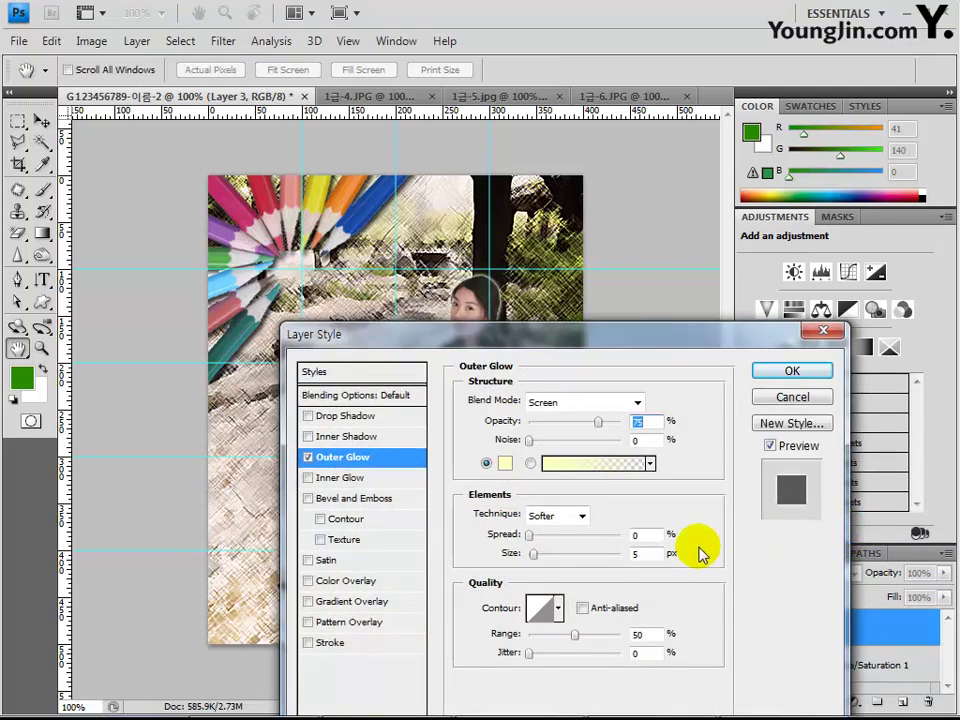
click(507, 466)
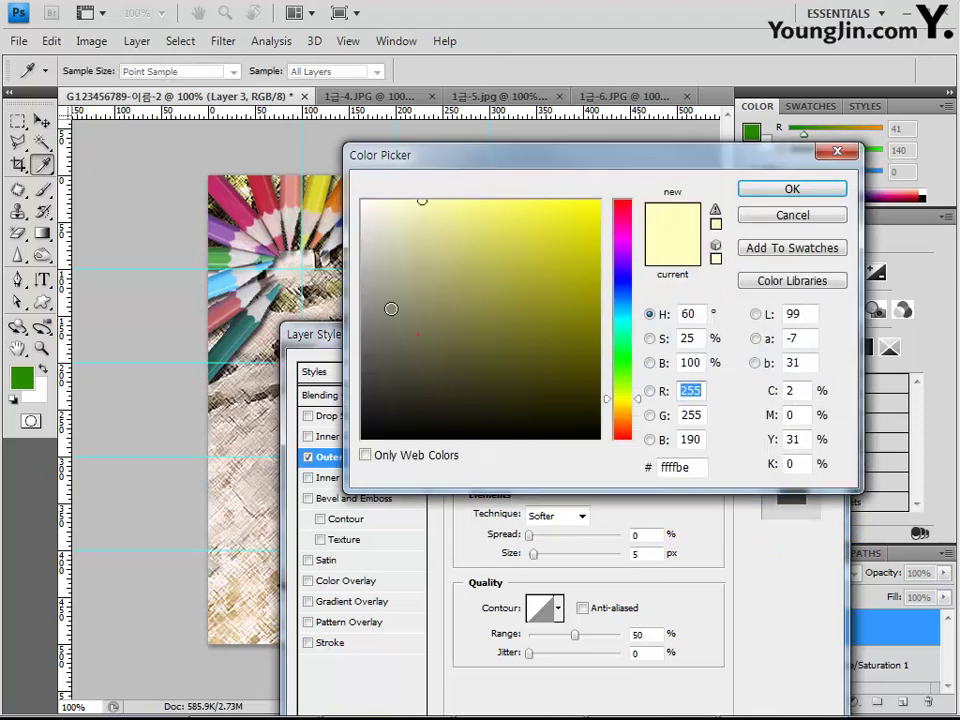
text(255)
double_click(675, 467)
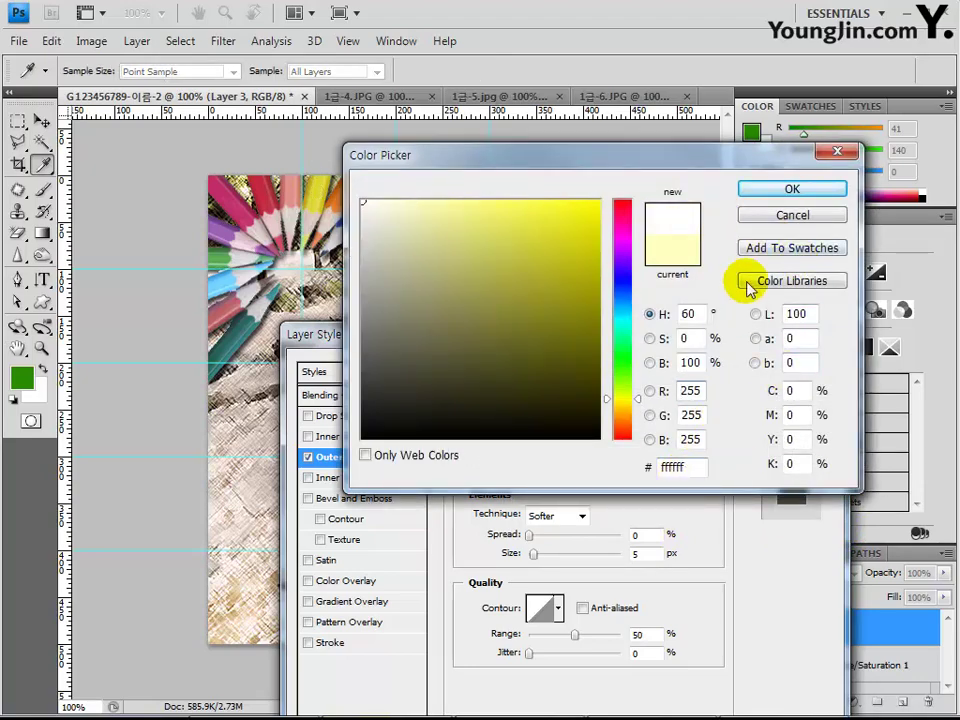
click(792, 190)
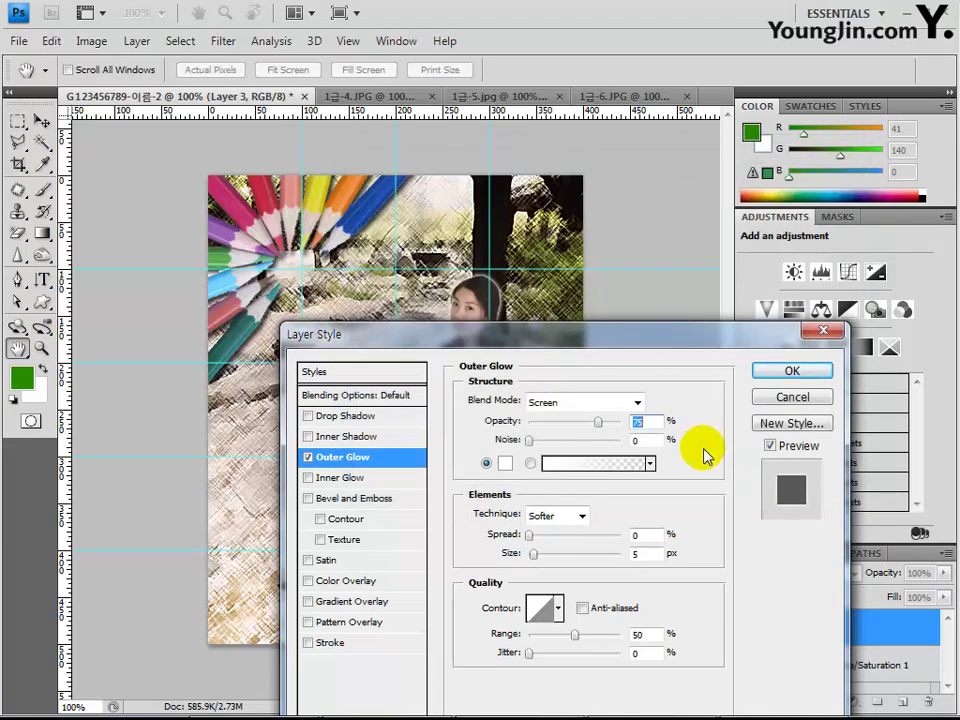
click(781, 378)
key(w)
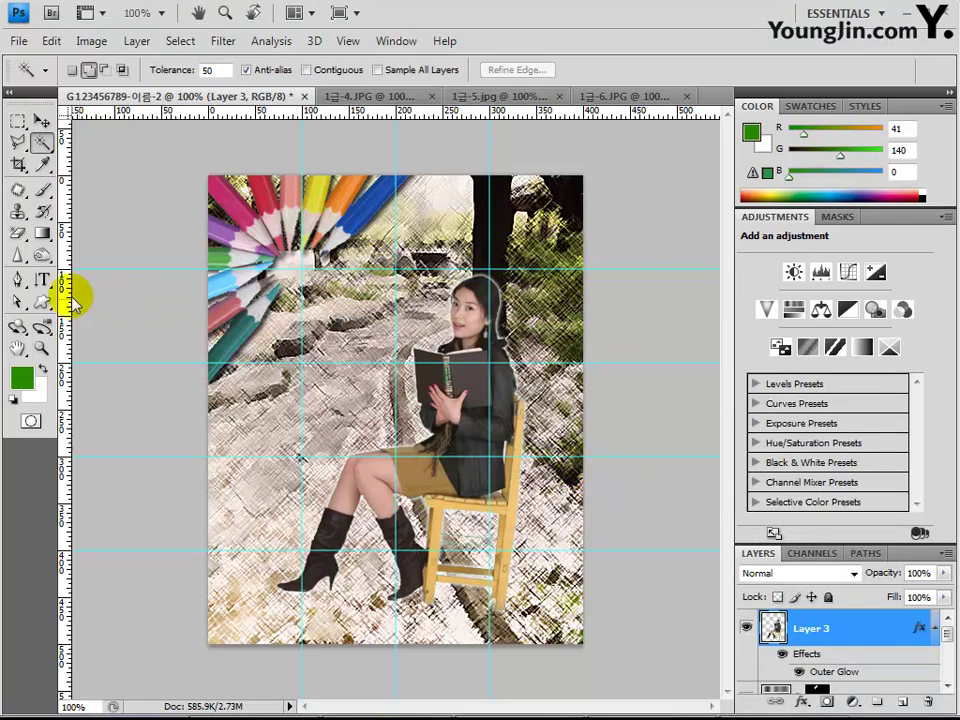
Add a two-line horizontal title reading "MY" and "DREAM" in Arial Regular at 72 pt, starting at the 100 px vertical guide.
click(42, 280)
drag(66, 287, 140, 276)
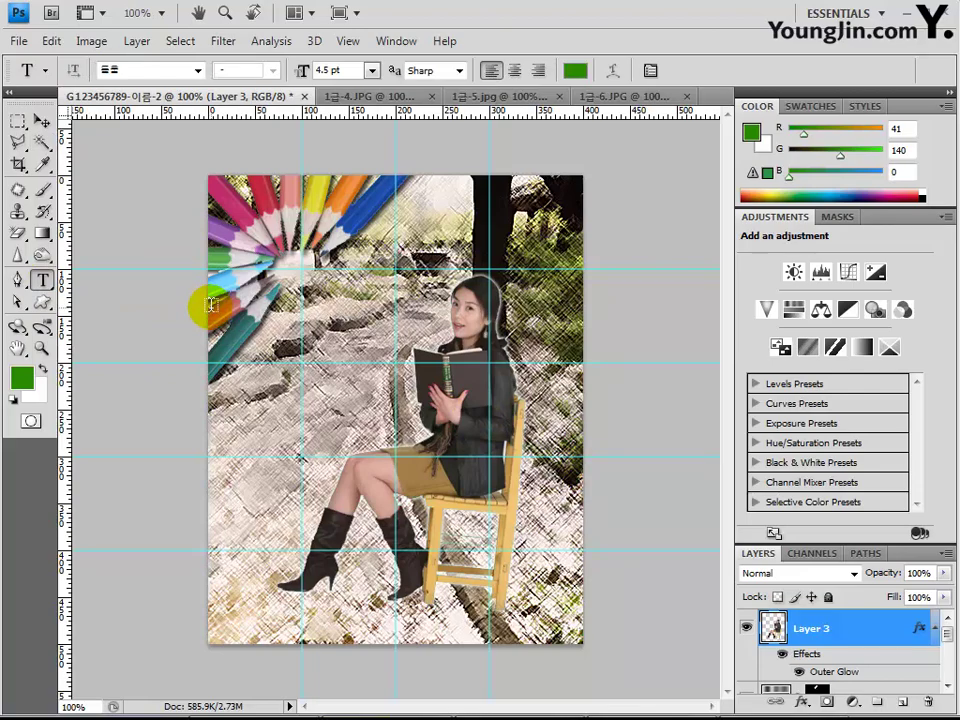
click(198, 70)
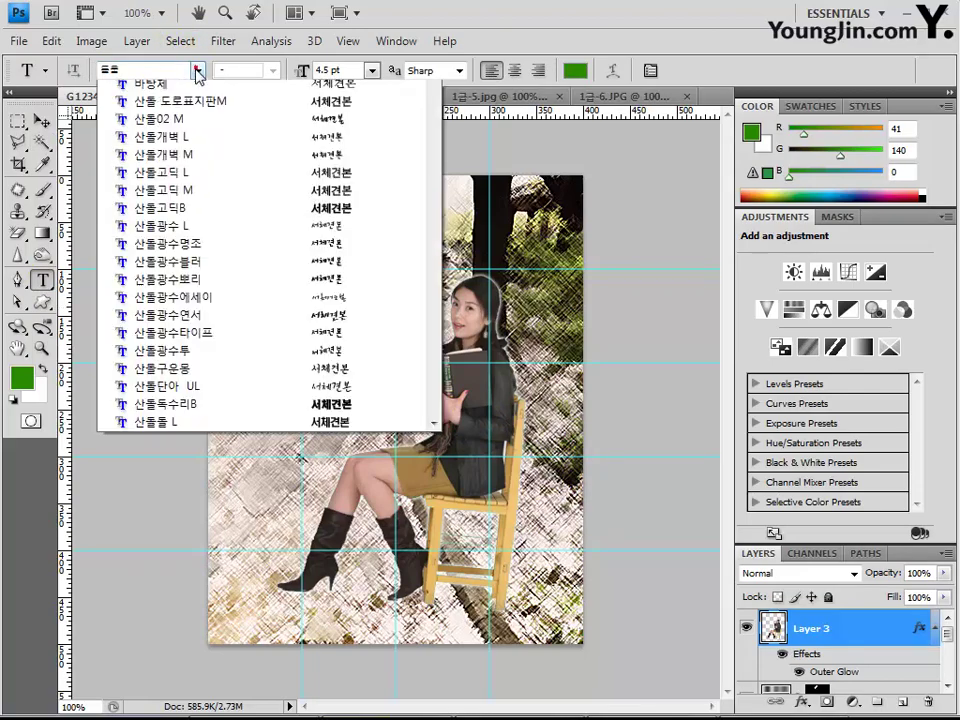
drag(437, 270, 427, 410)
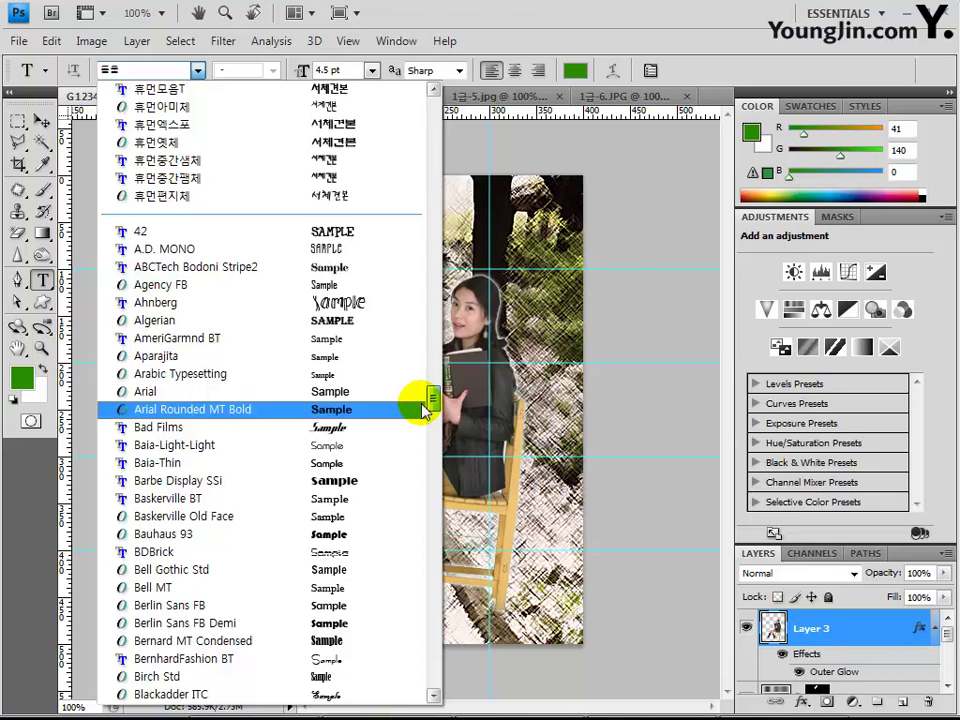
click(246, 391)
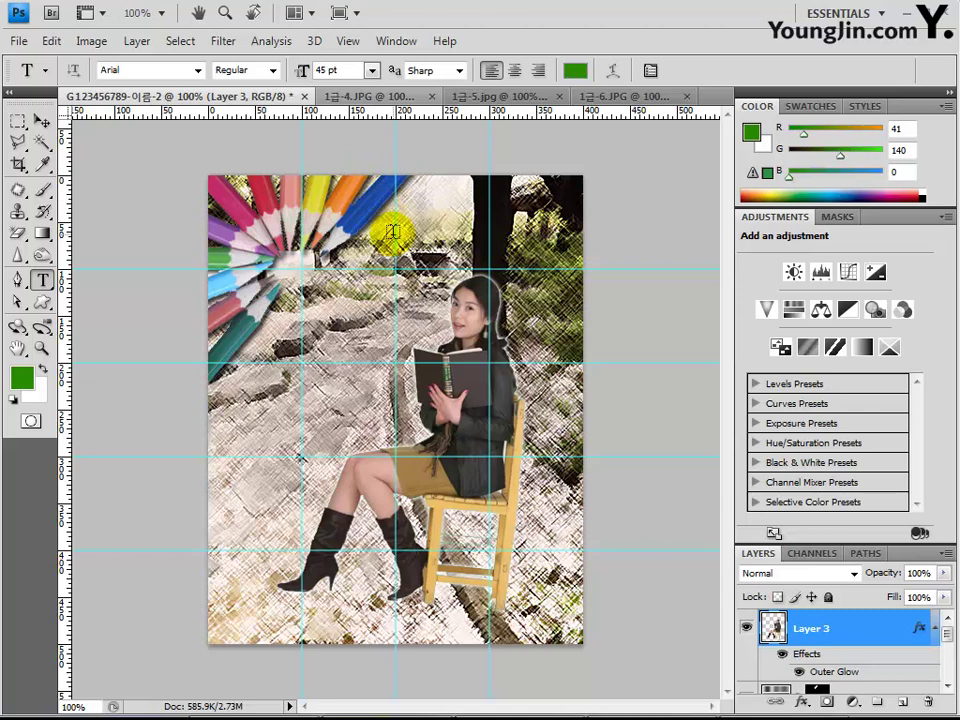
double_click(324, 69)
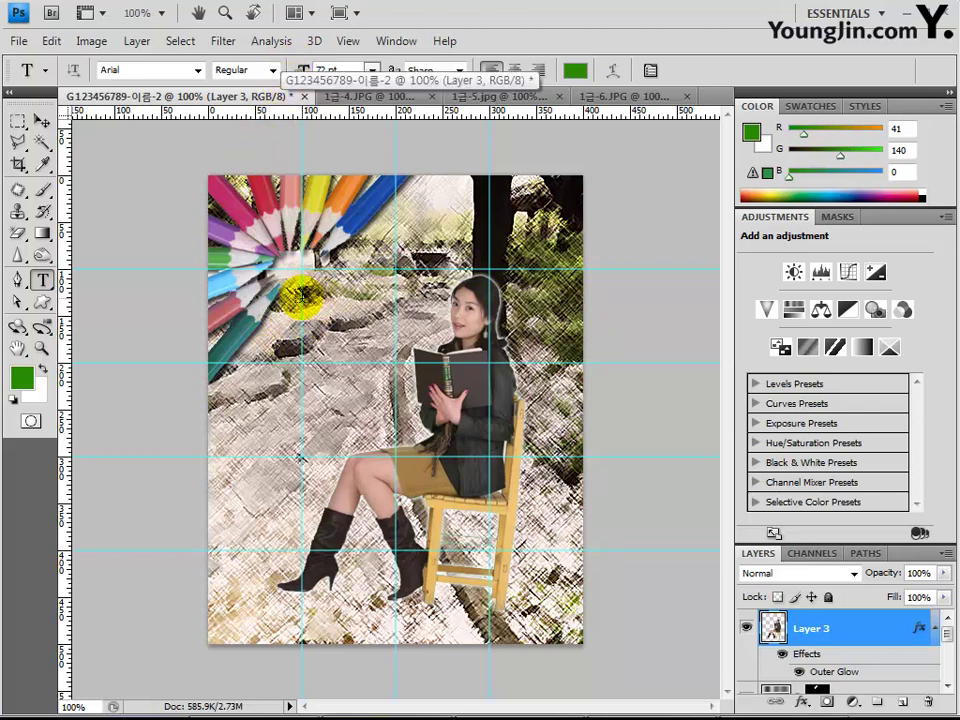
click(302, 296)
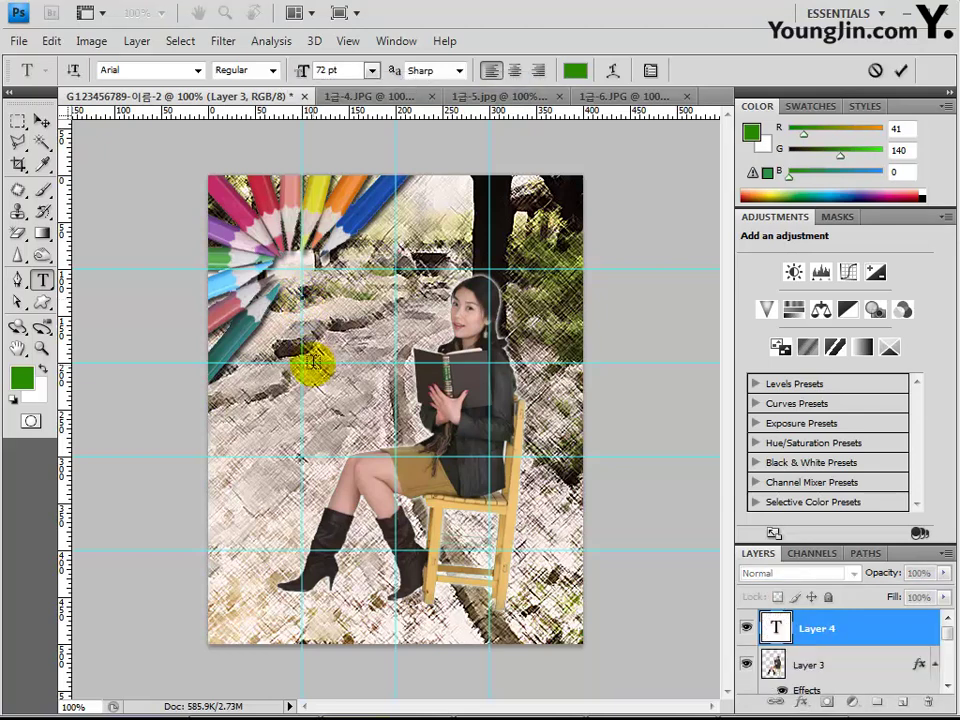
text(MY)
key(Return)
text(DREAM)
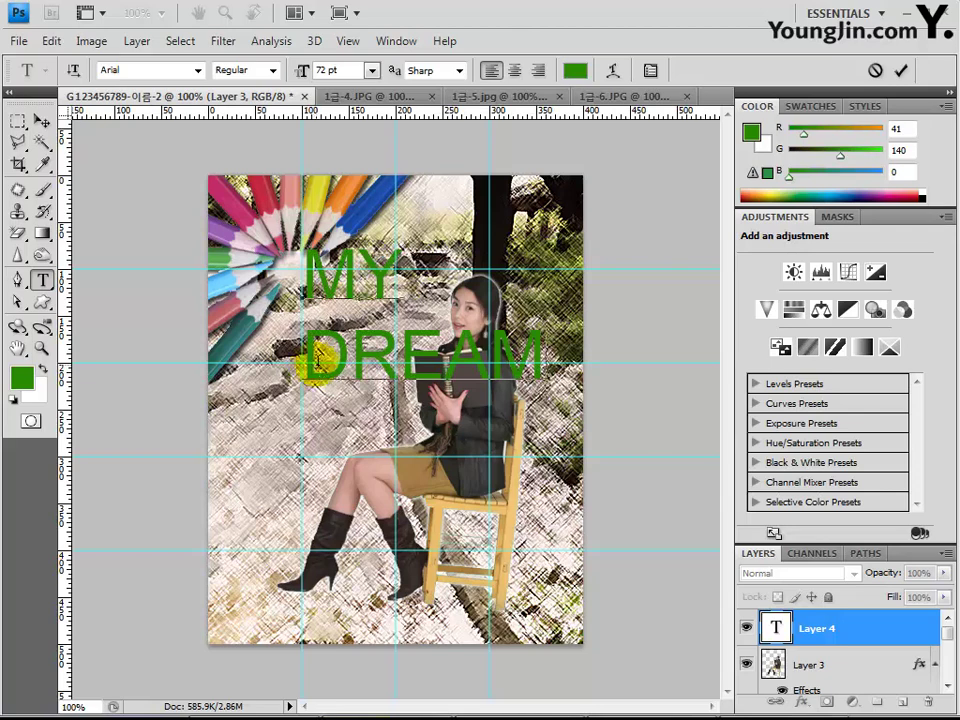
Move the title down between the upper guides and the seat, and change its lettering to "My" and "Dream".
key(ctrl)
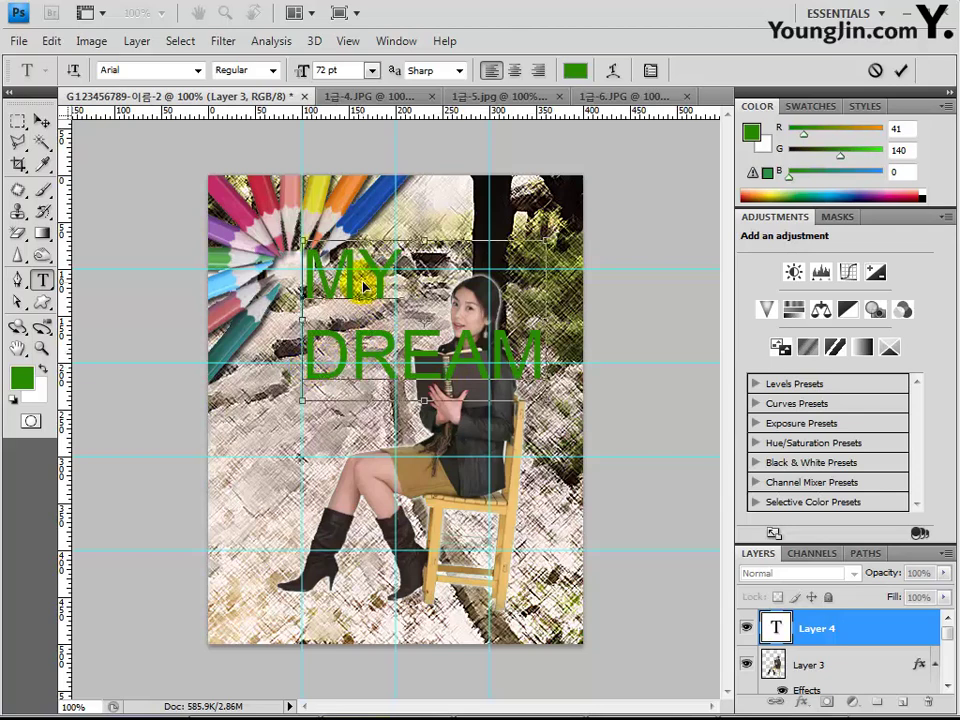
drag(365, 287, 365, 327)
click(395, 318)
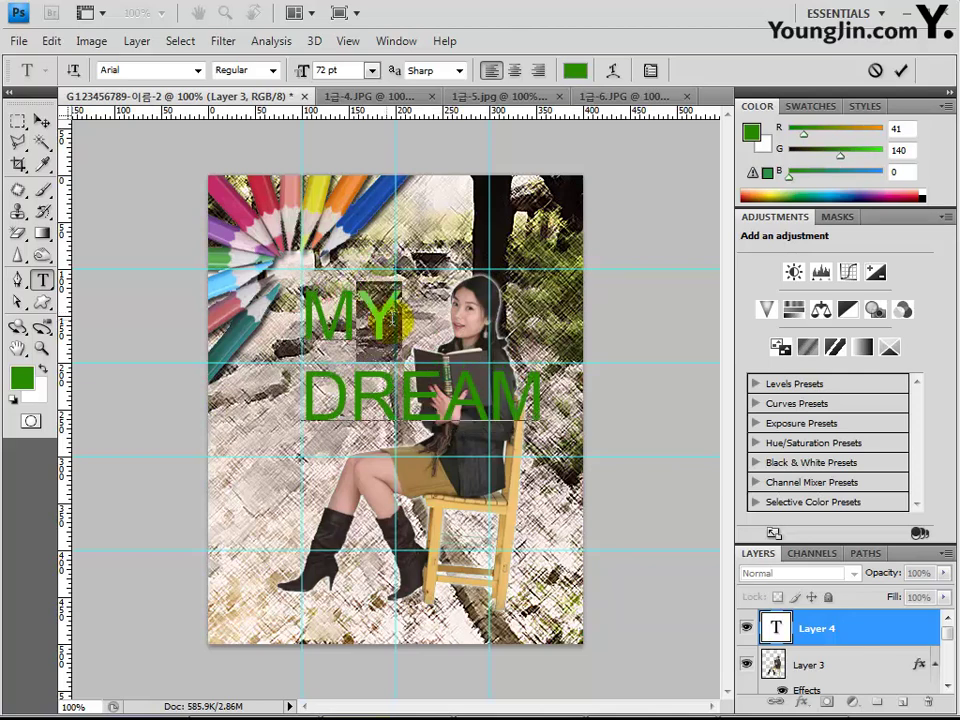
click(392, 316)
key(BackSpace)
text(y)
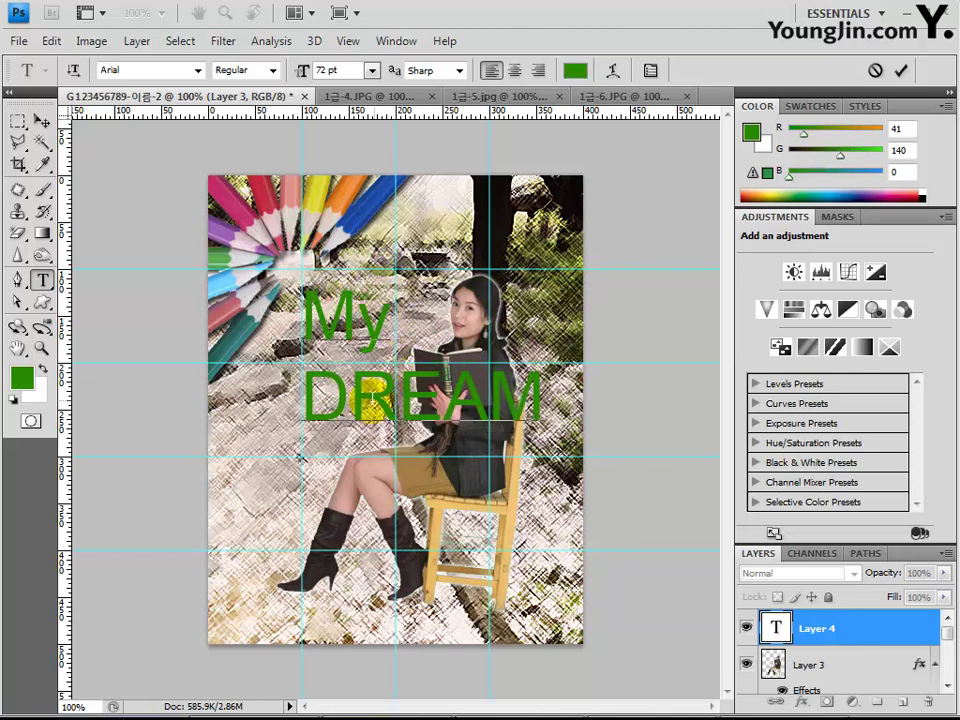
click(578, 424)
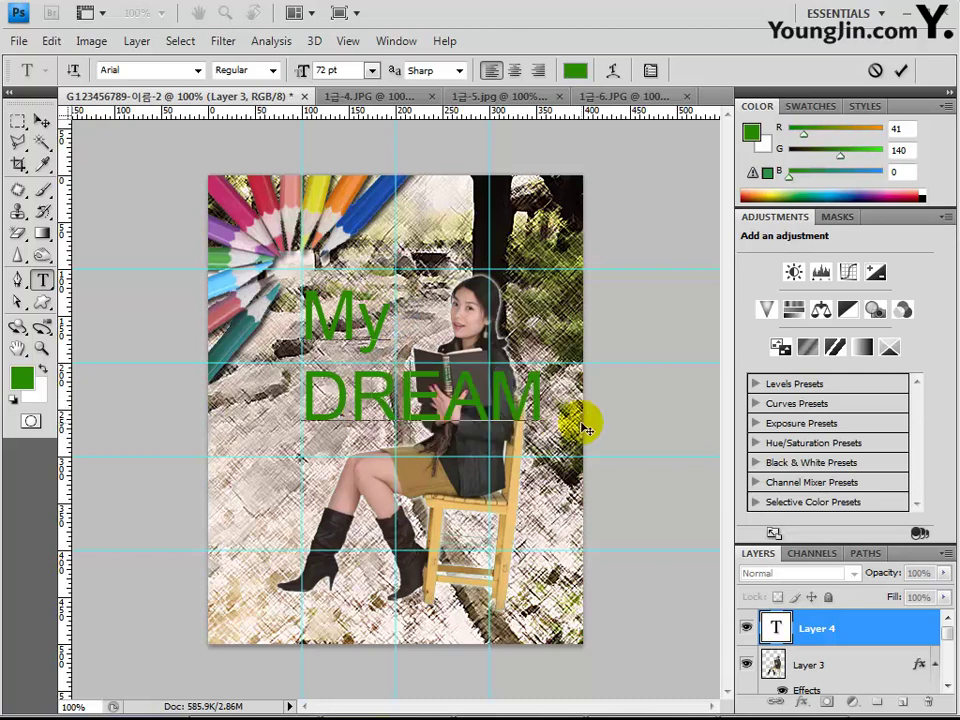
text(ream)
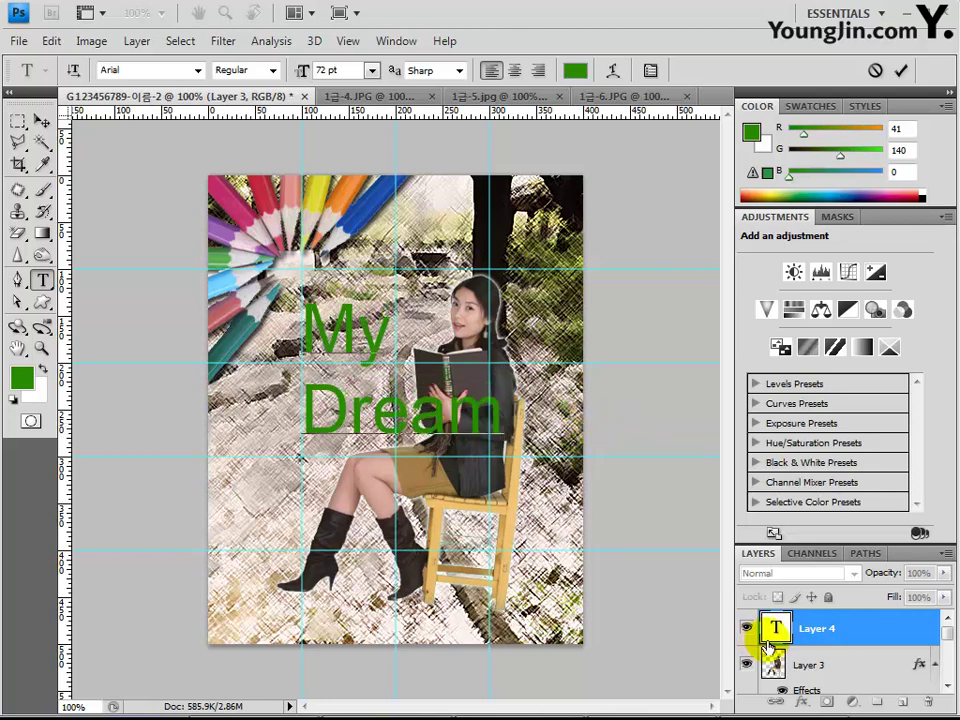
click(818, 628)
Add a drop shadow with the default settings to the title text layer.
click(801, 703)
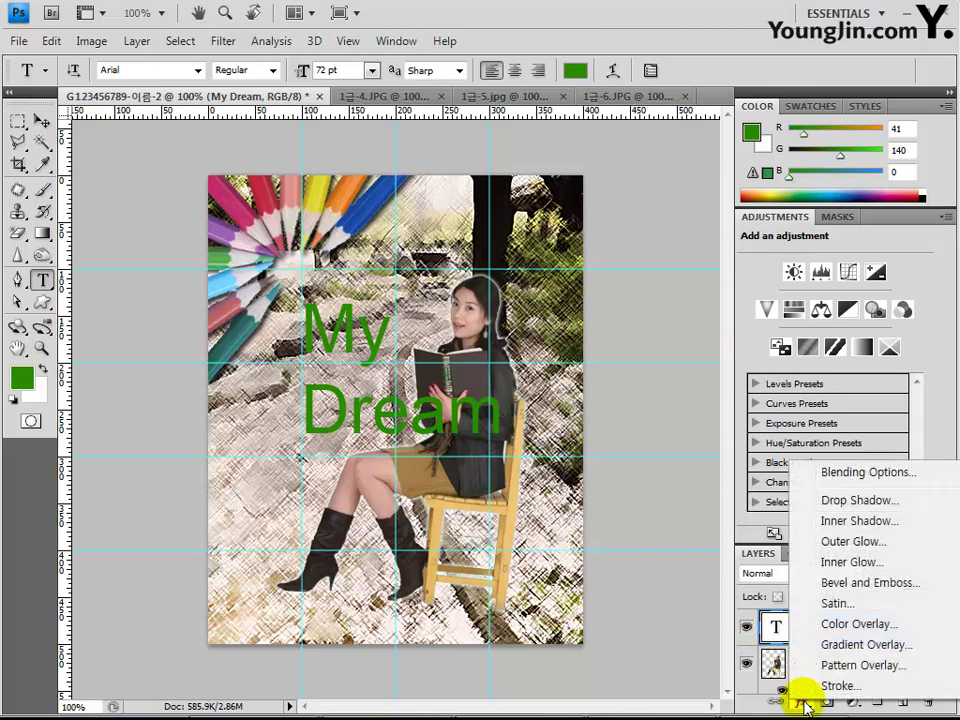
click(845, 500)
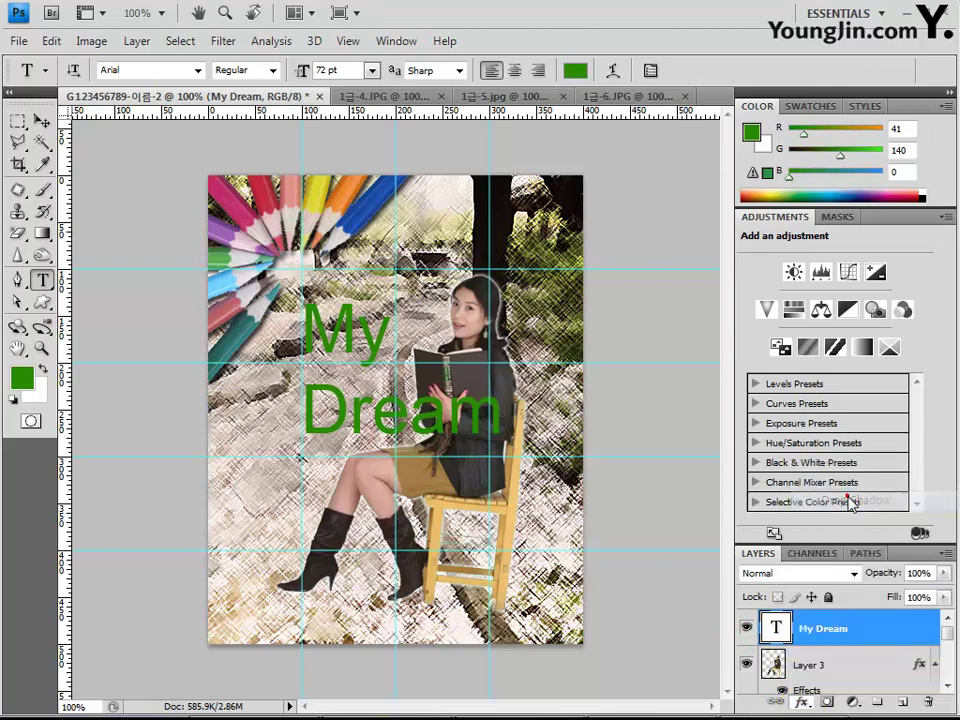
key(Return)
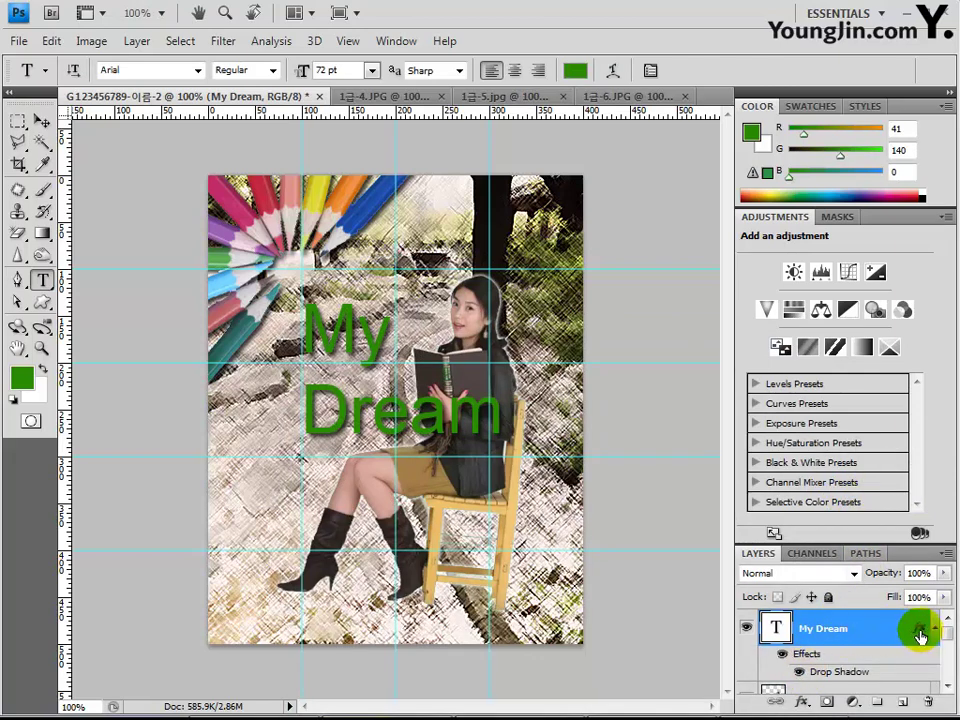
Add a gradient overlay to the title text and set the gradient's starting colour stop to ada036.
double_click(919, 633)
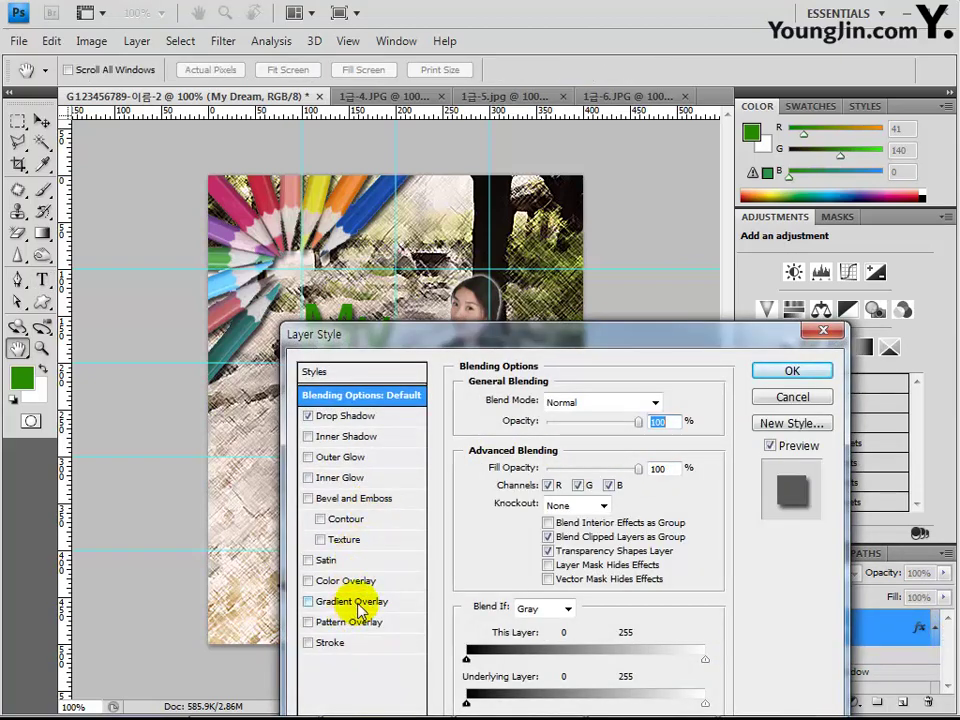
click(358, 603)
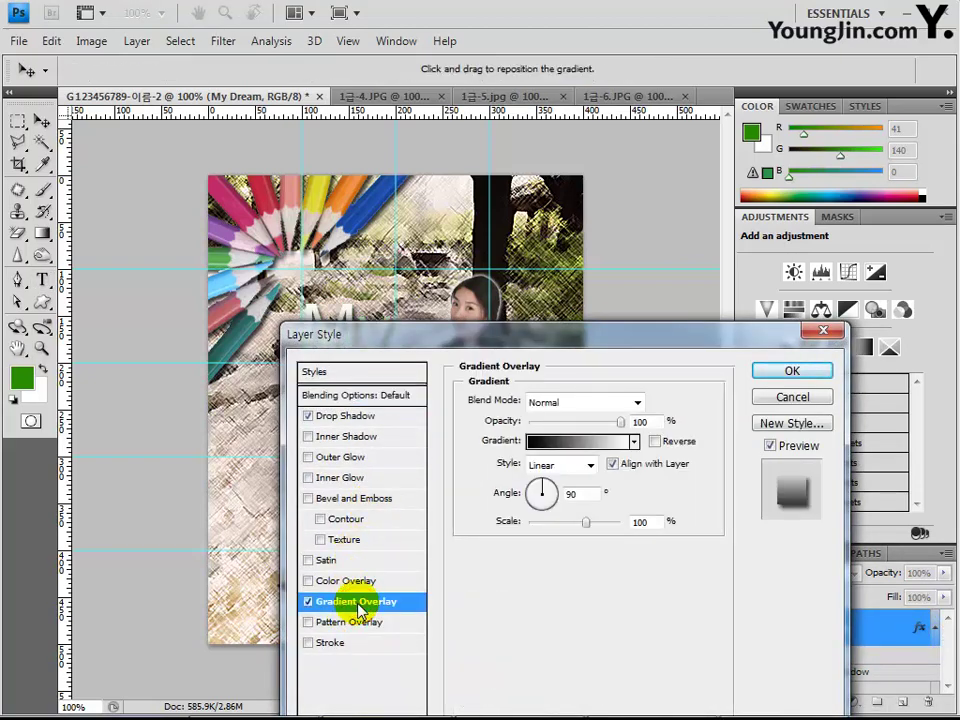
click(580, 441)
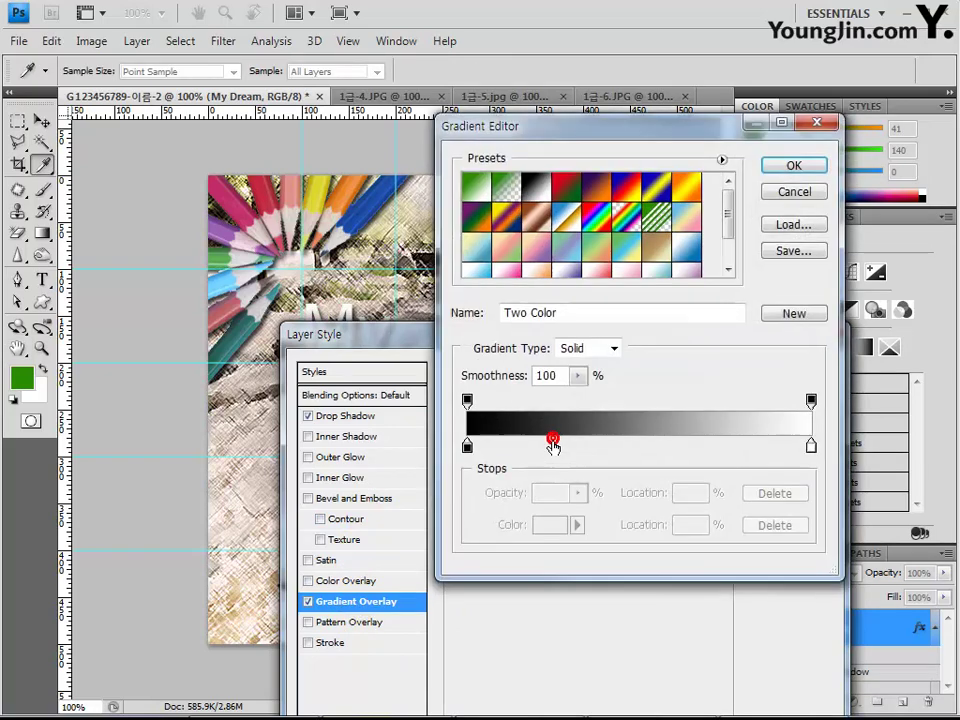
double_click(467, 447)
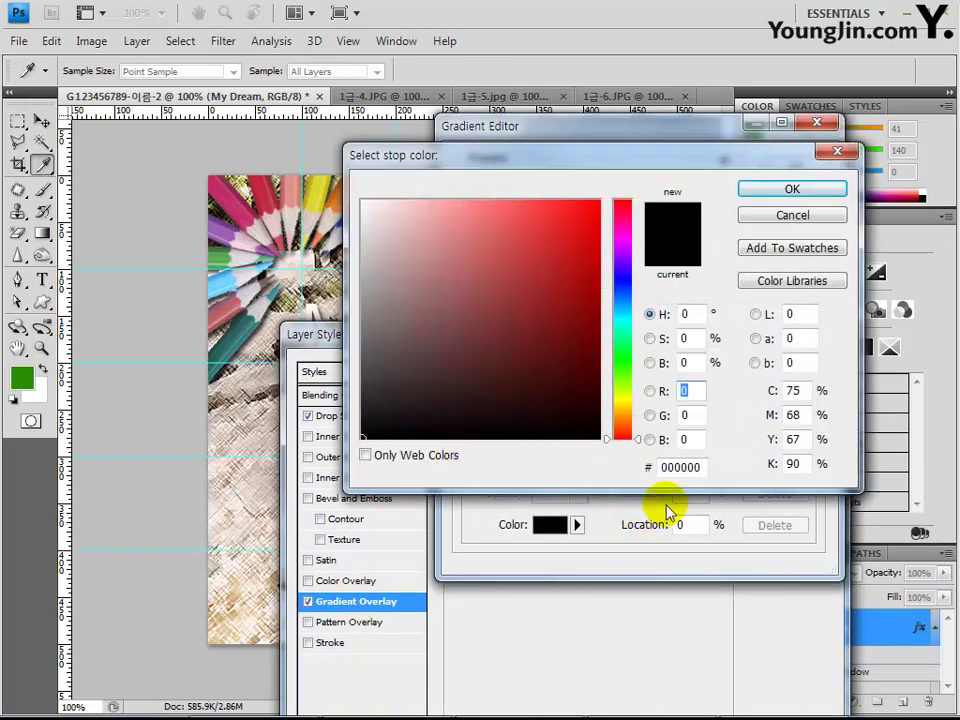
double_click(688, 467)
text(a)
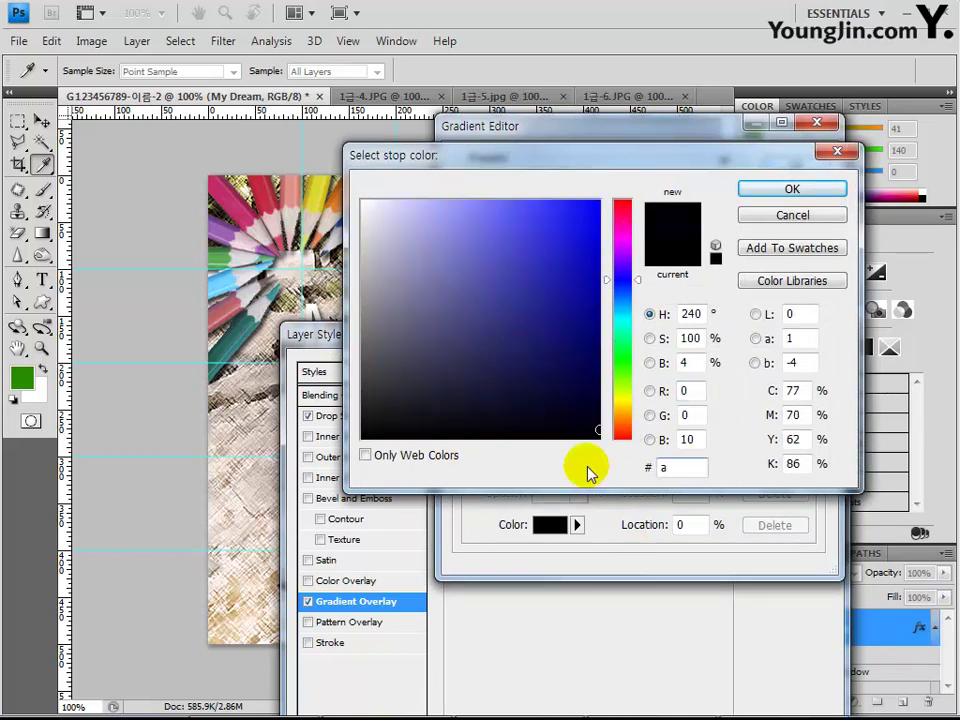
text(da)
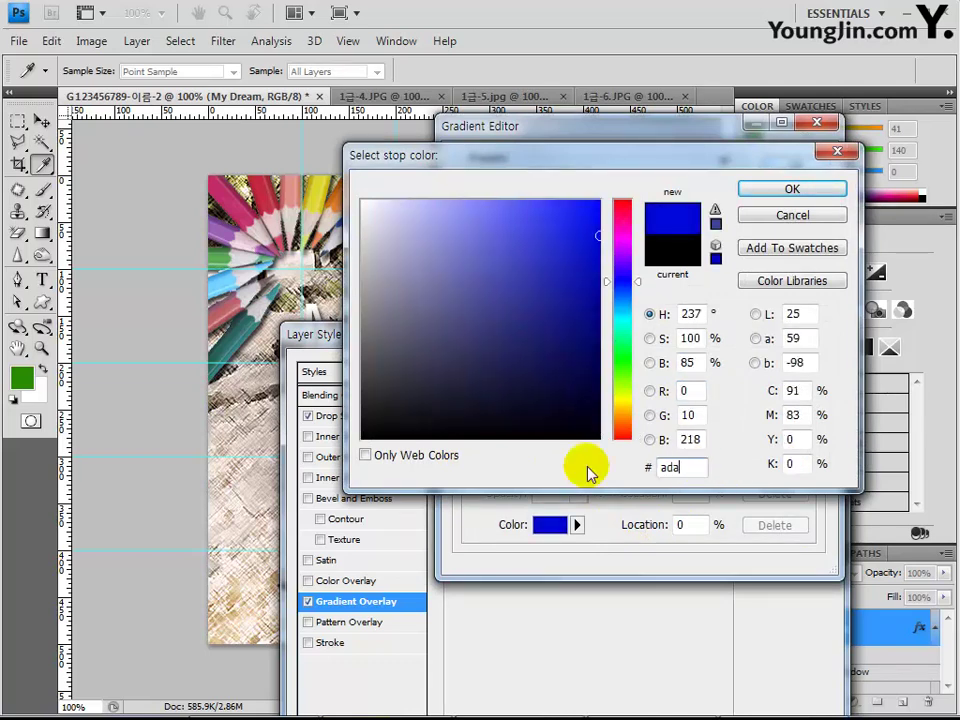
text(036)
key(Return)
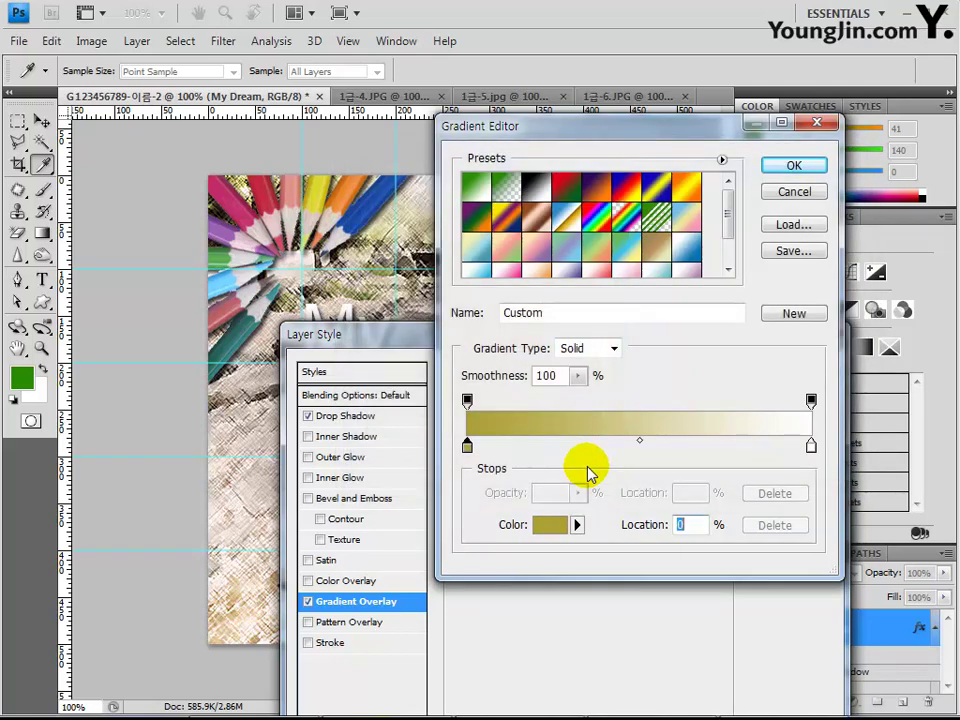
Set the gradient's ending colour stop to fff203 and the linear overlay's angle to 160°, and apply the layer style.
double_click(811, 449)
click(695, 468)
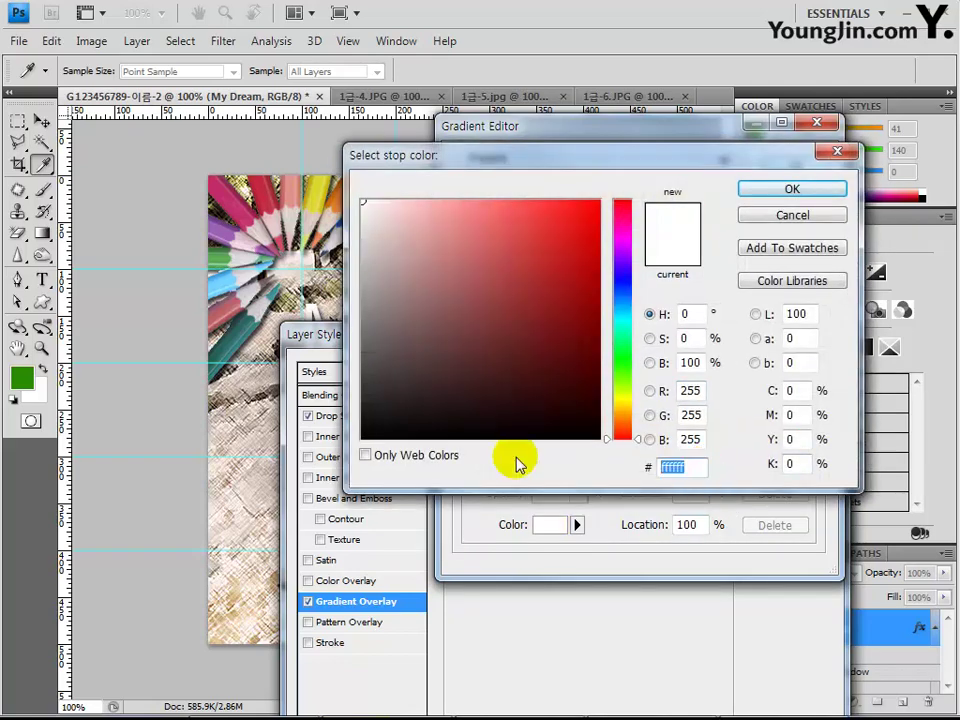
text(fff203)
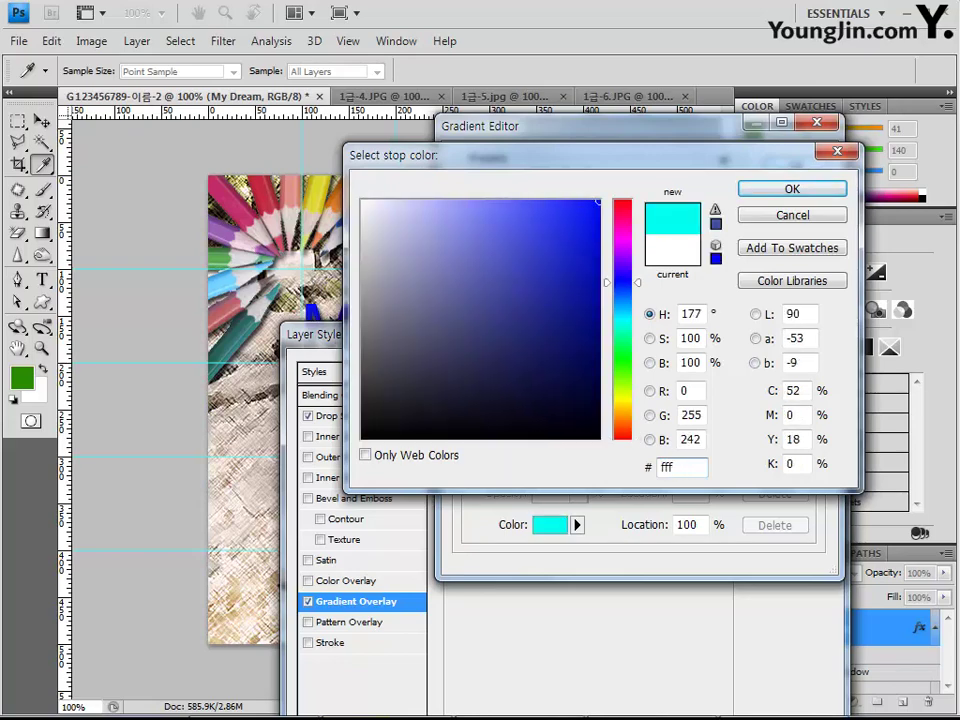
key(Return)
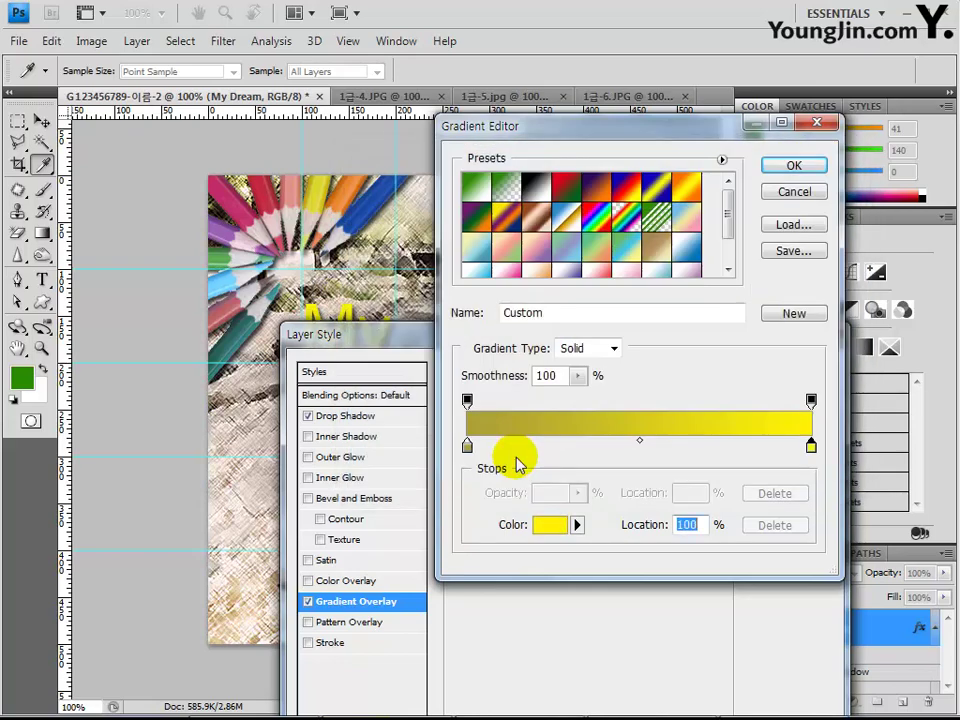
key(Return)
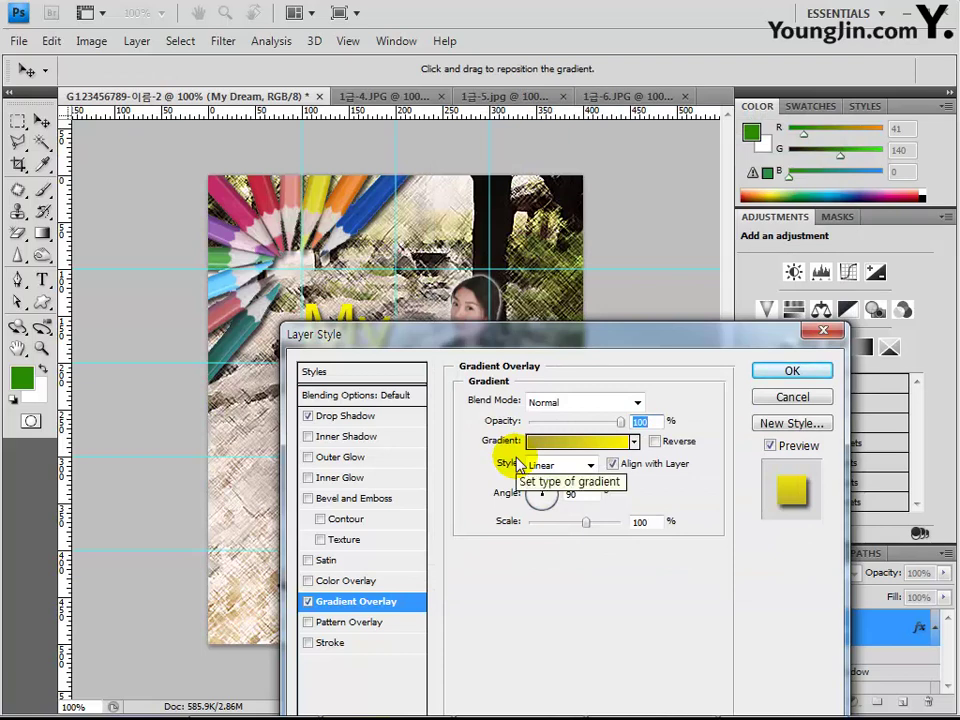
double_click(578, 491)
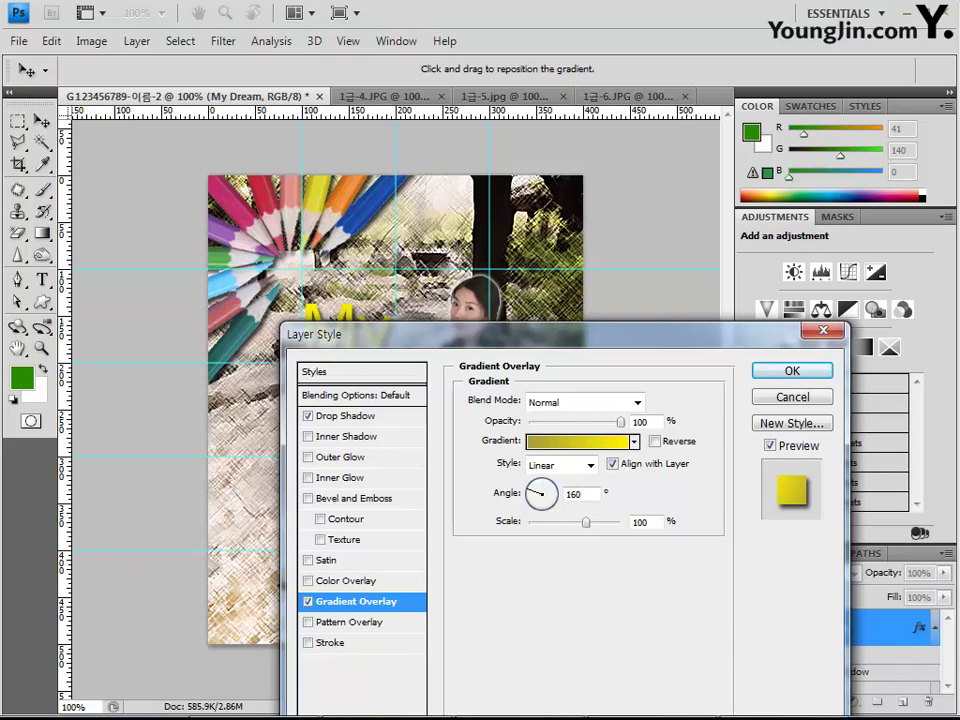
key(Return)
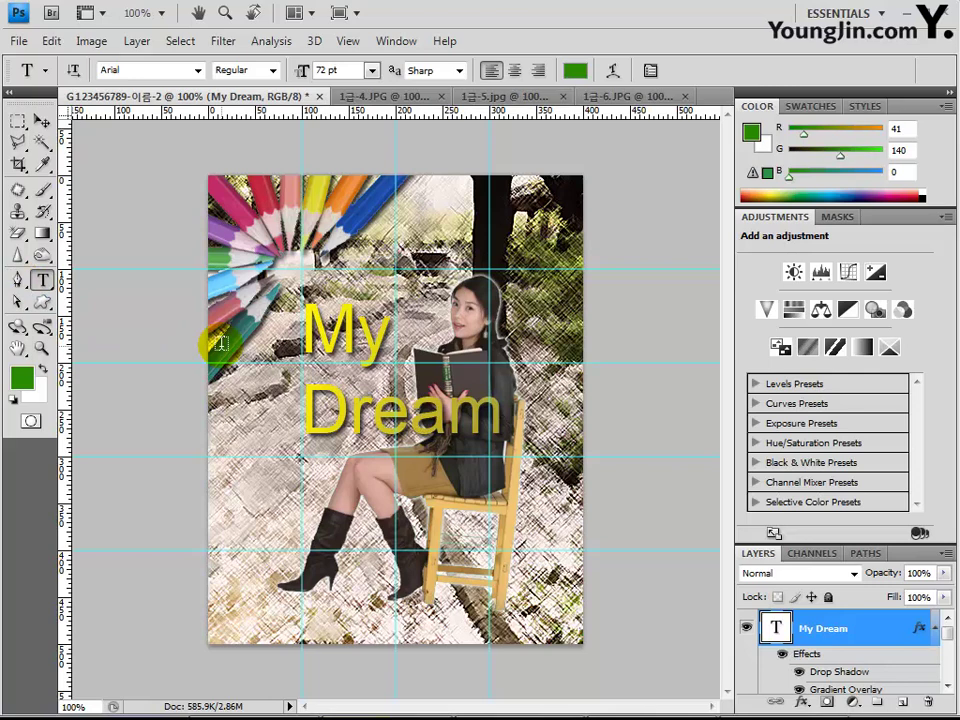
Make the filtered path photo's layer active and choose the oval Frame 2 shape for the Custom Shape tool.
click(857, 626)
scroll(857, 628, down, 3)
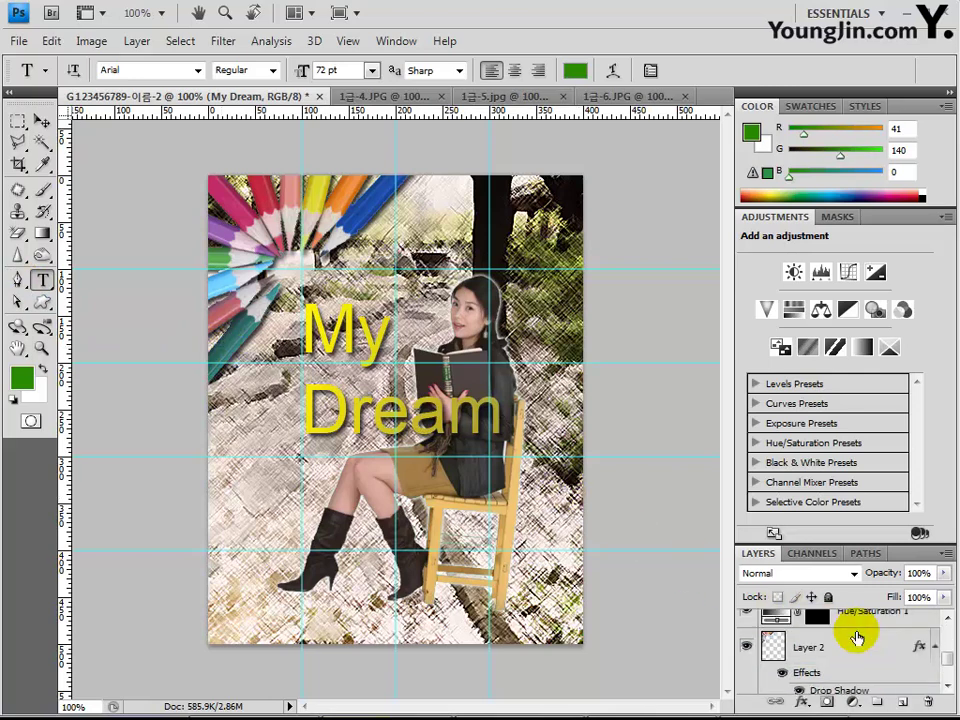
scroll(855, 642, down, 3)
click(804, 645)
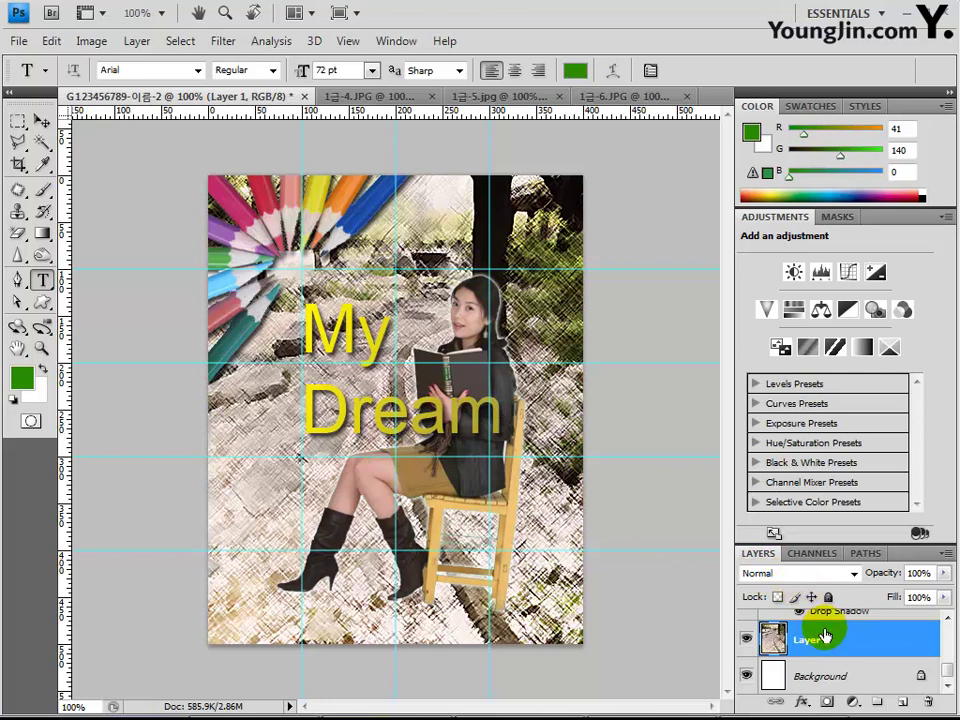
click(40, 302)
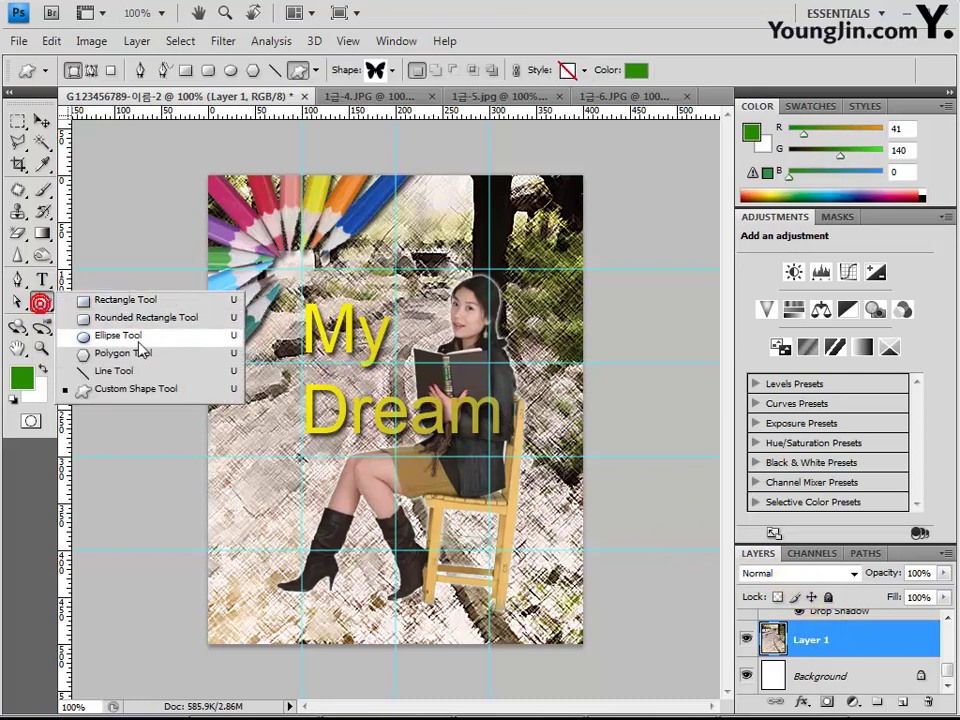
click(147, 389)
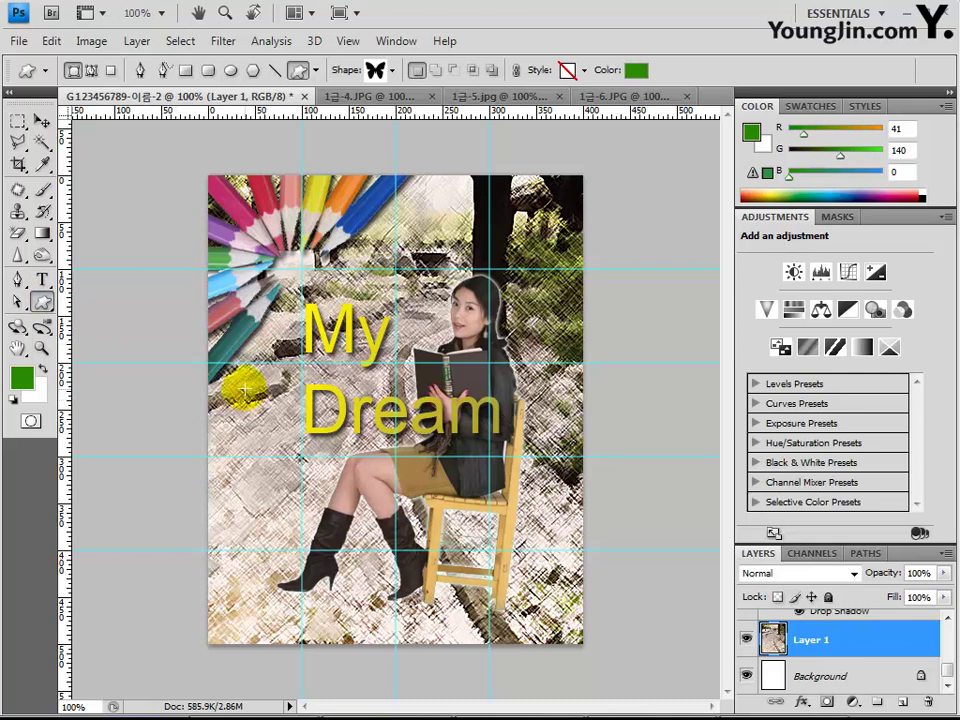
click(394, 71)
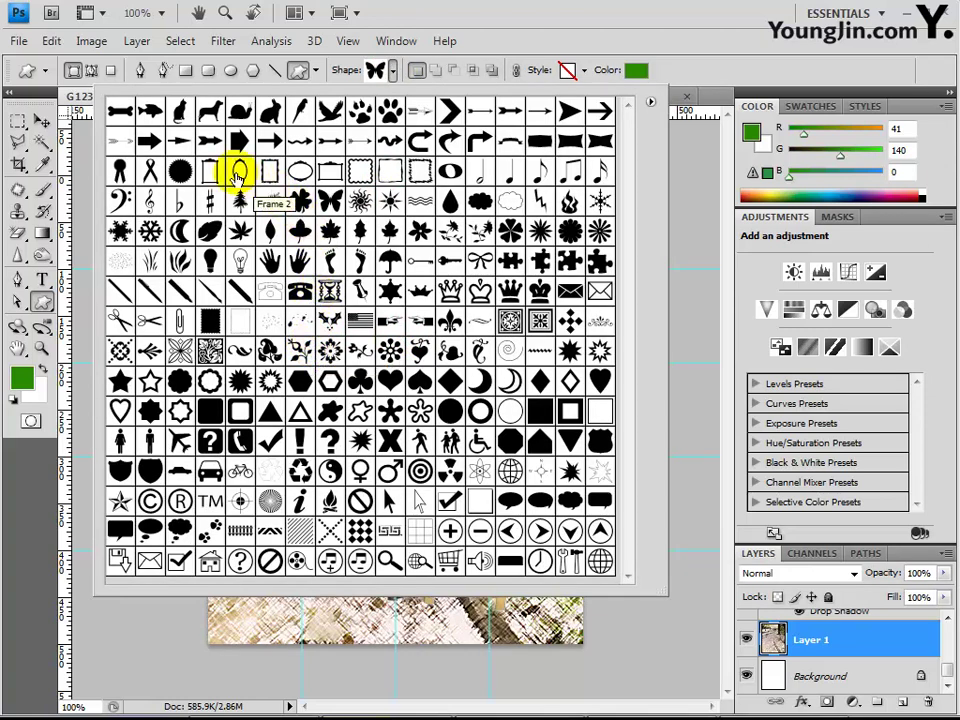
double_click(238, 174)
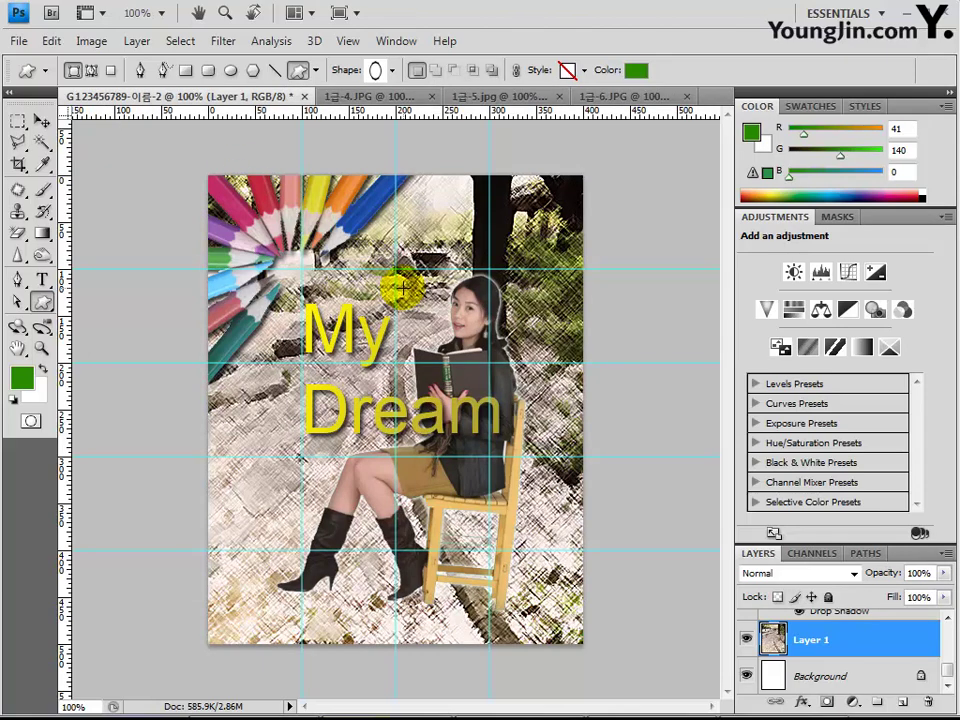
Set the custom shape's fill colour to ffc000.
click(636, 70)
double_click(680, 467)
text(ff6000)
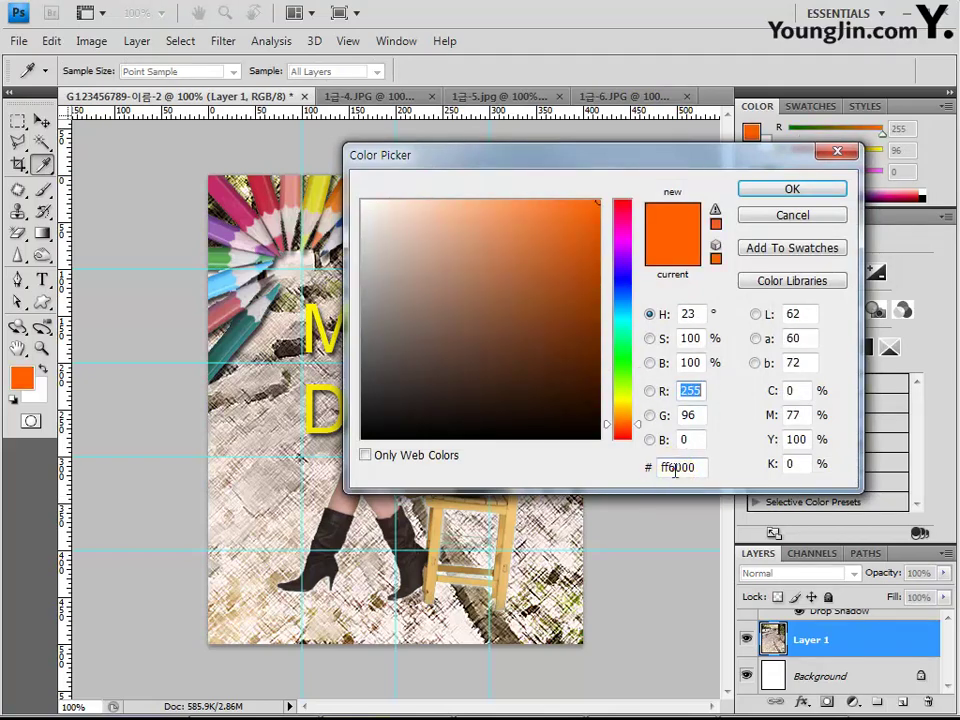
double_click(672, 467)
text(ffc000)
key(Return)
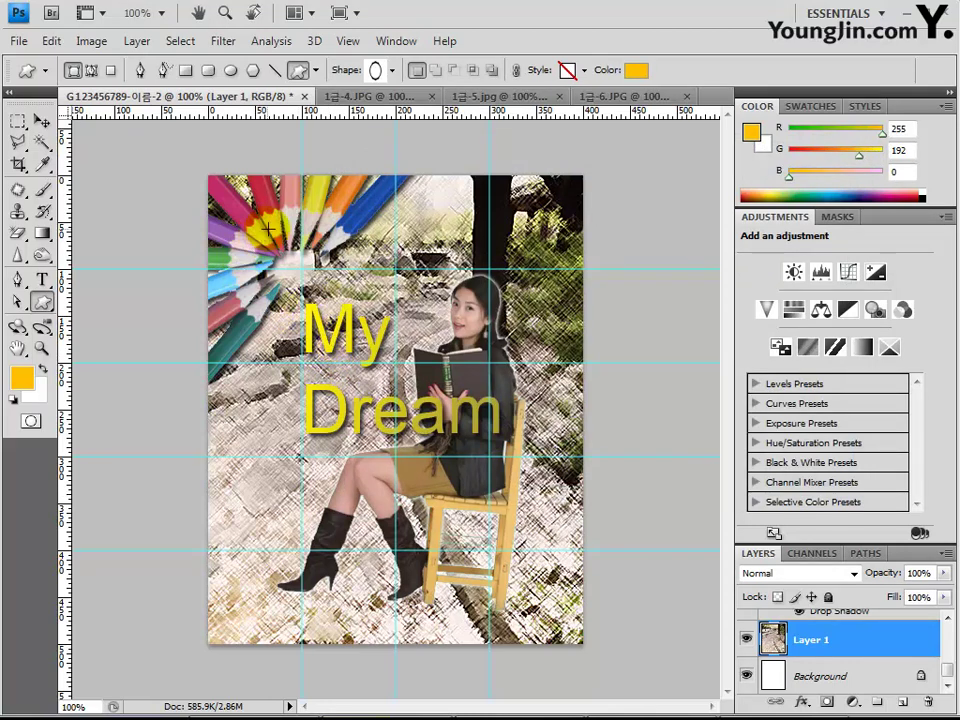
Draw a large oval frame just above the path photo layer and centre it on the canvas behind the seated woman.
drag(205, 170, 585, 636)
click(41, 120)
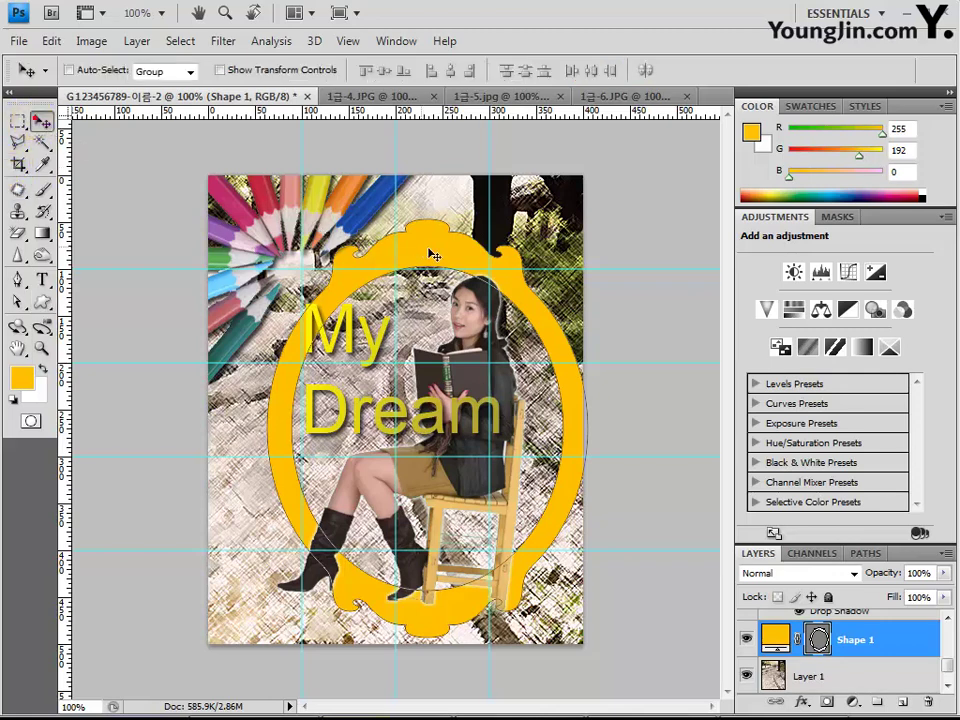
mouse_move(432, 255)
mouse_down()
mouse_move(418, 250)
mouse_move(396, 271)
mouse_up()
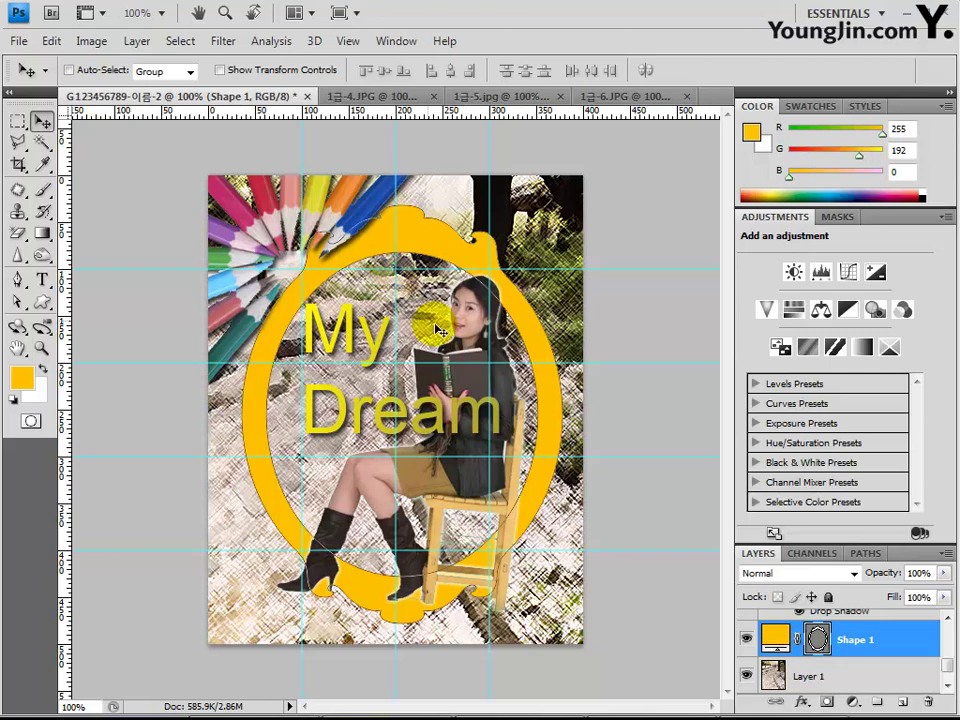
Add an outer glow with the default settings to the frame shape layer, and clear all guides from the document.
click(802, 701)
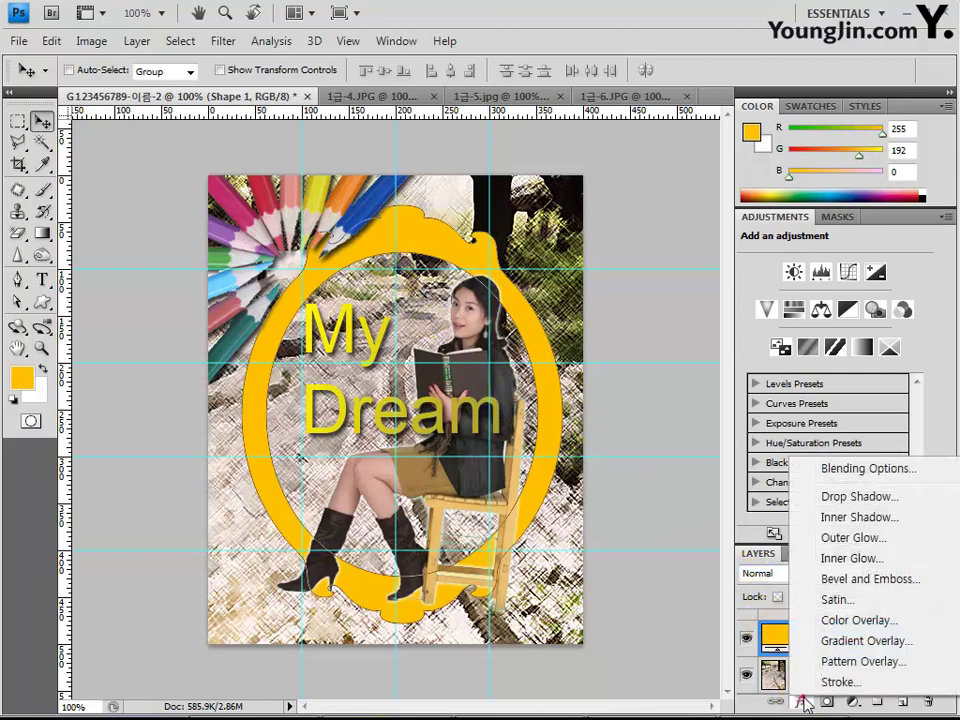
click(857, 538)
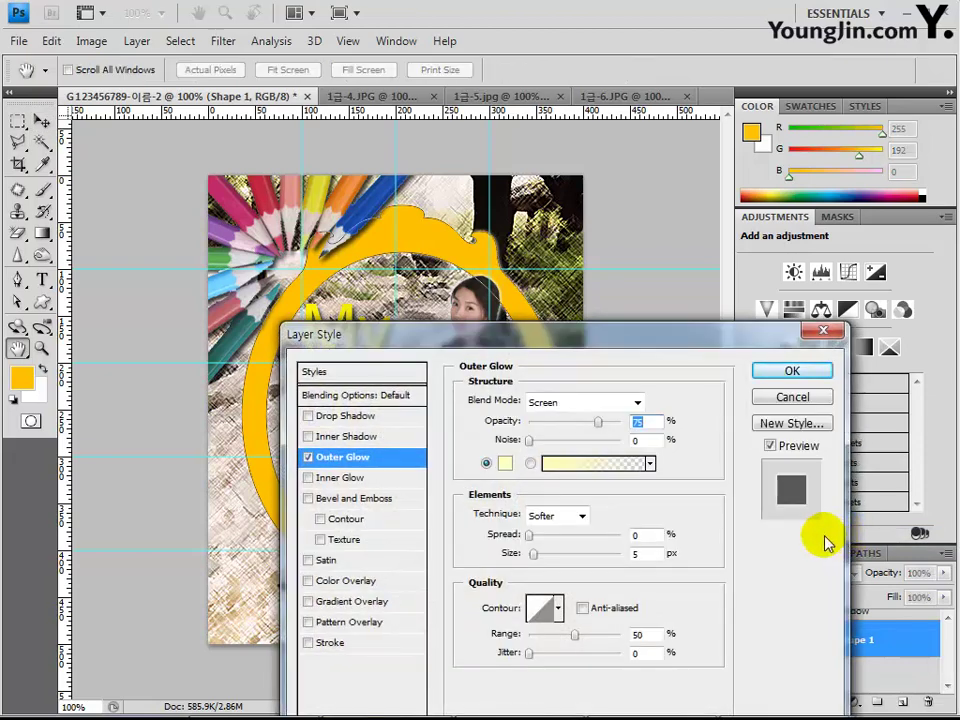
key(Return)
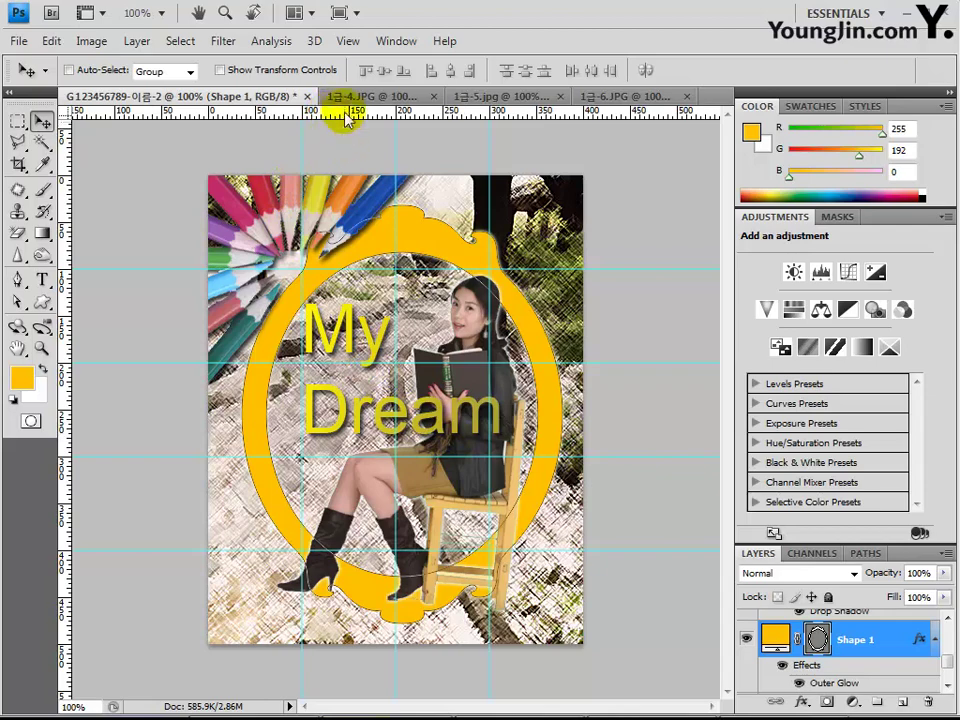
click(345, 40)
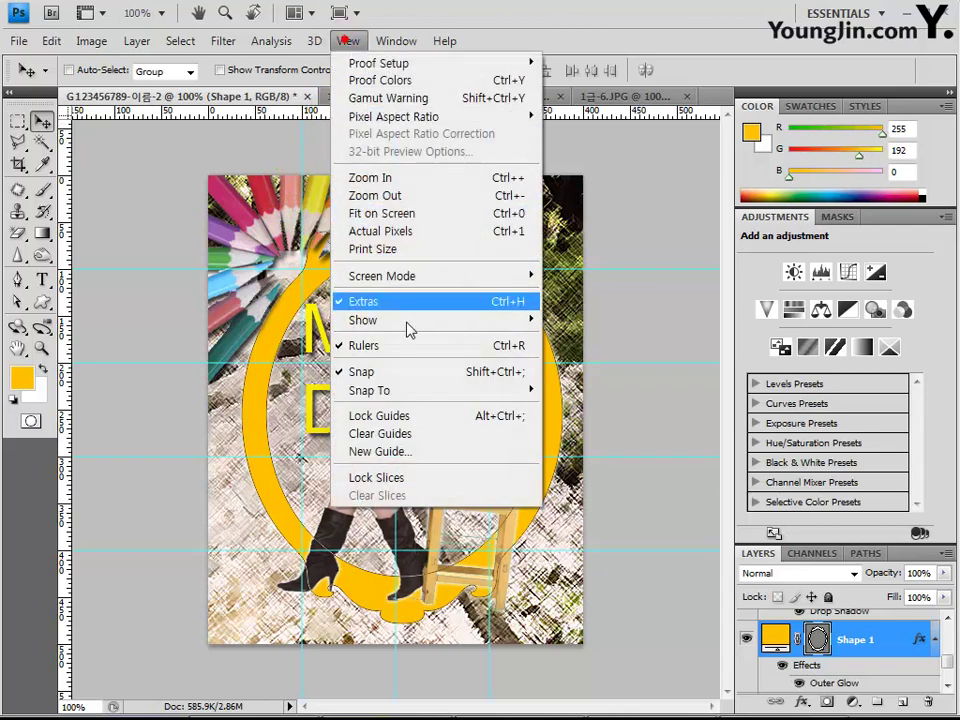
click(407, 433)
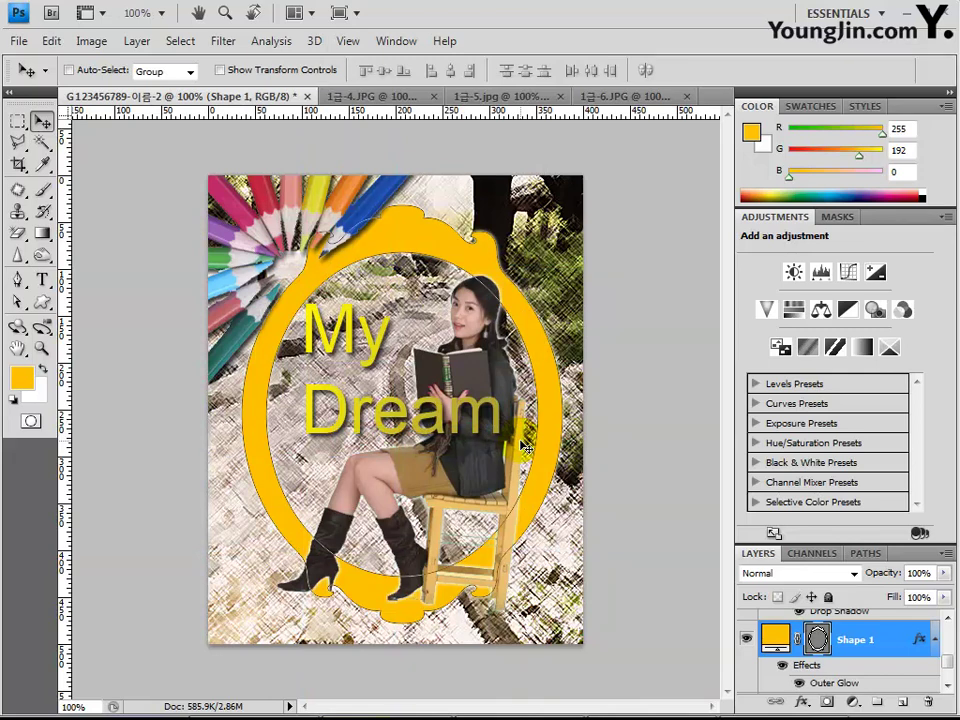
click(18, 41)
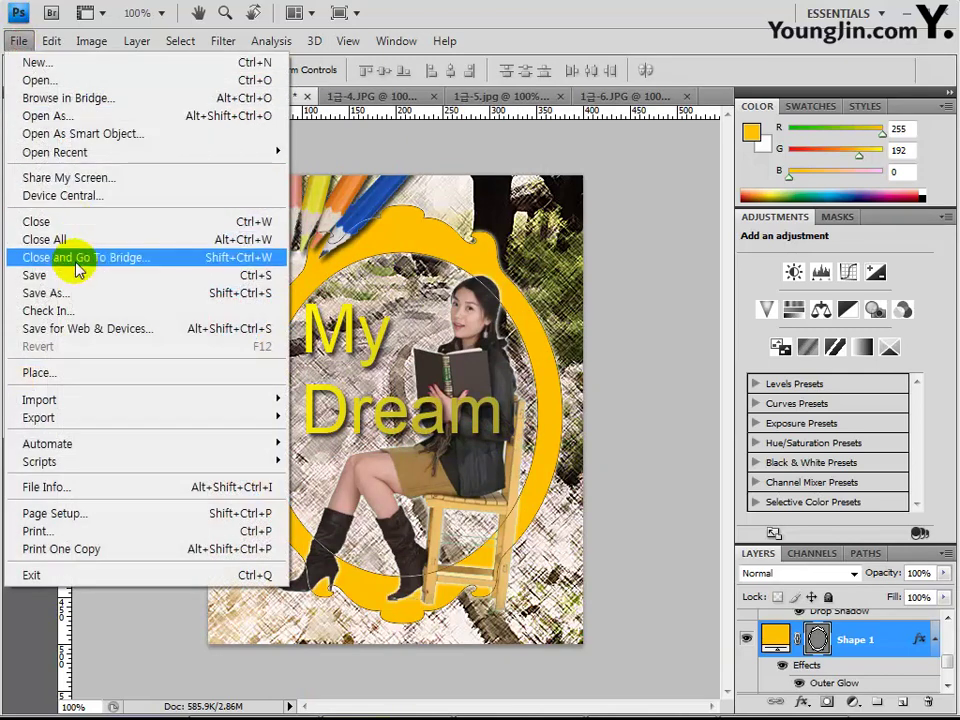
click(70, 293)
click(478, 397)
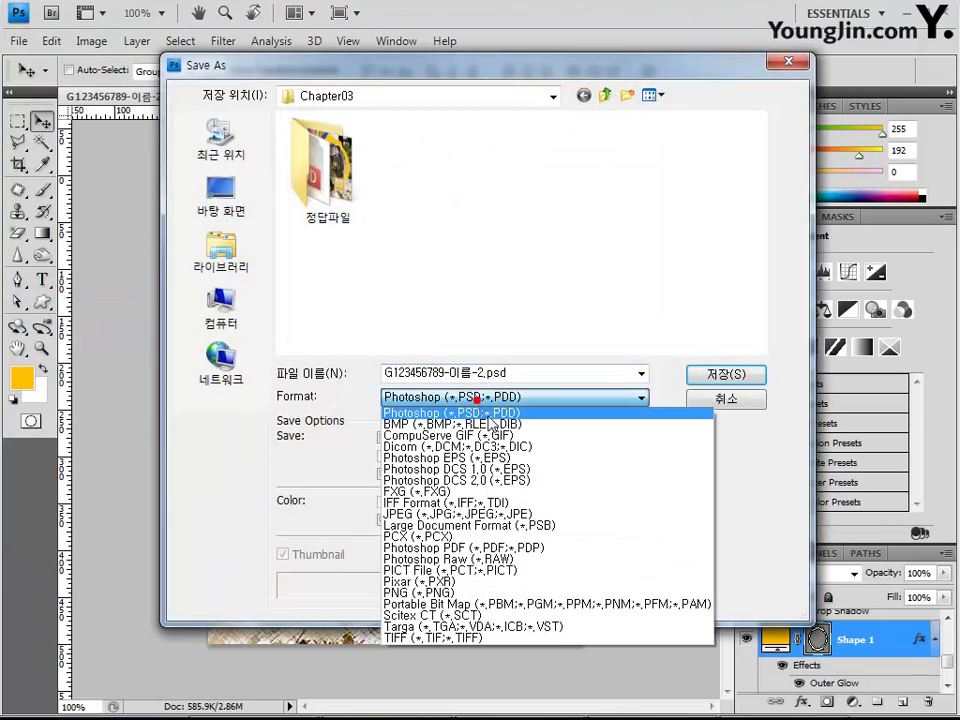
click(505, 514)
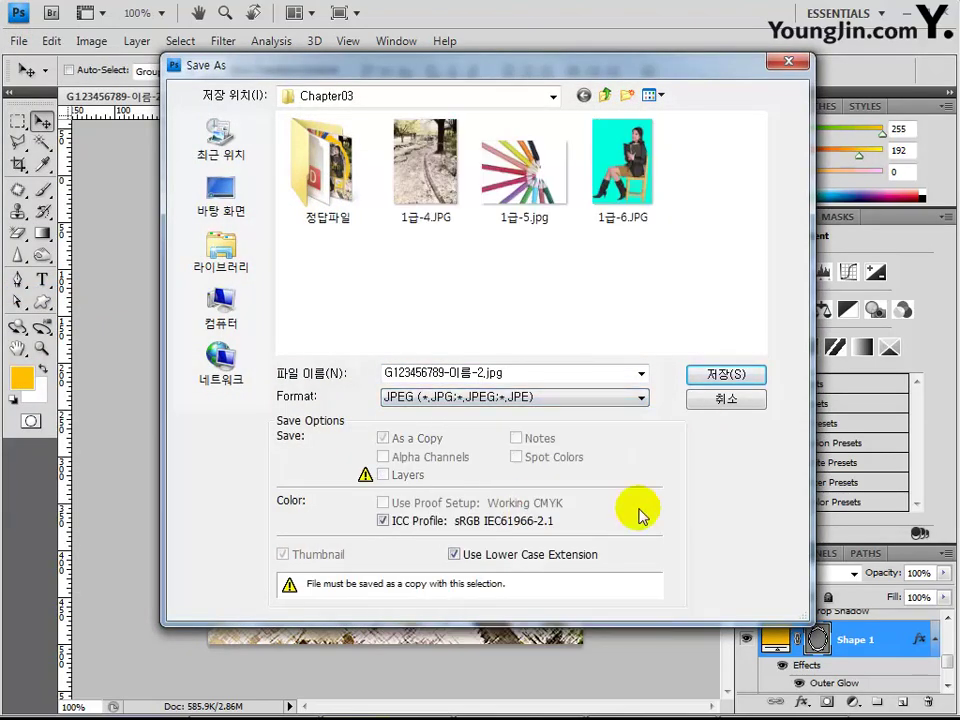
click(726, 400)
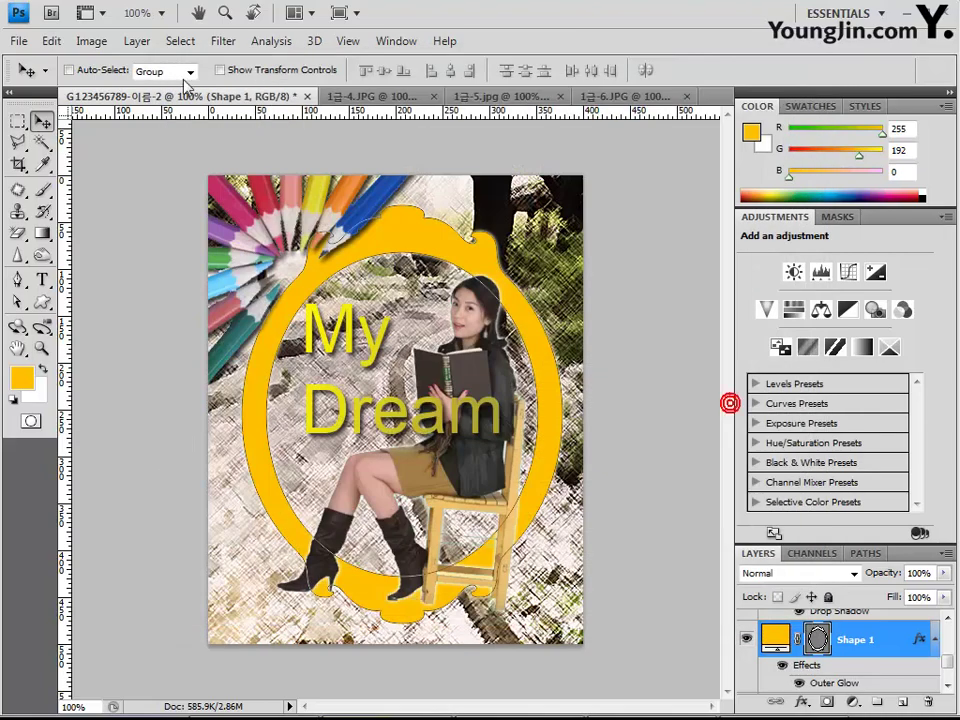
Resize the image to 40 × 50 pixels with proportions constrained and styles scaled.
click(100, 44)
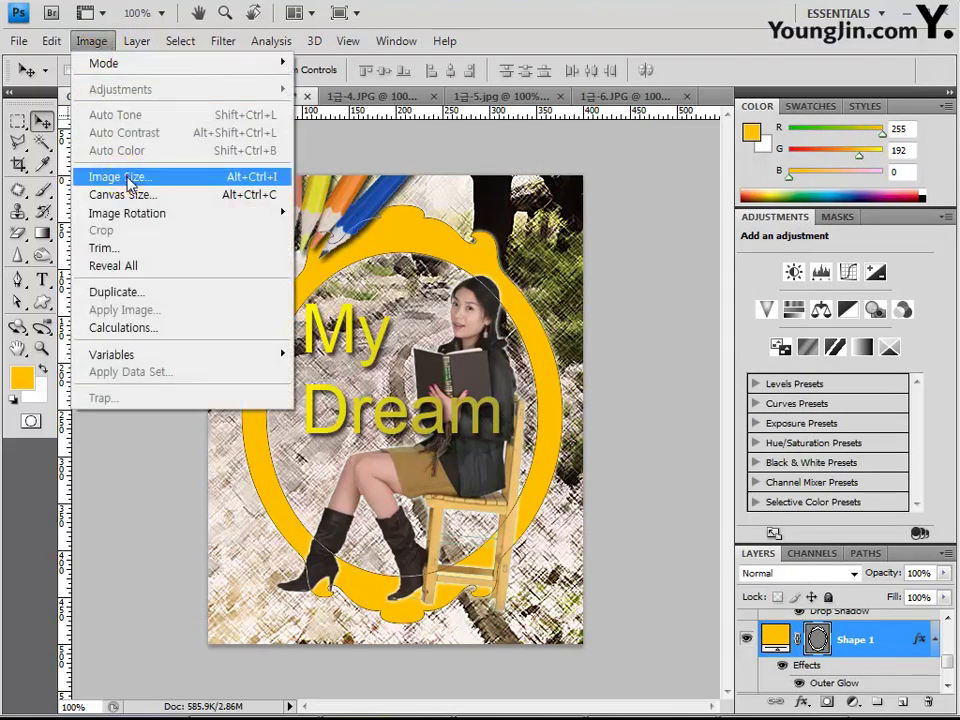
click(118, 177)
text(40)
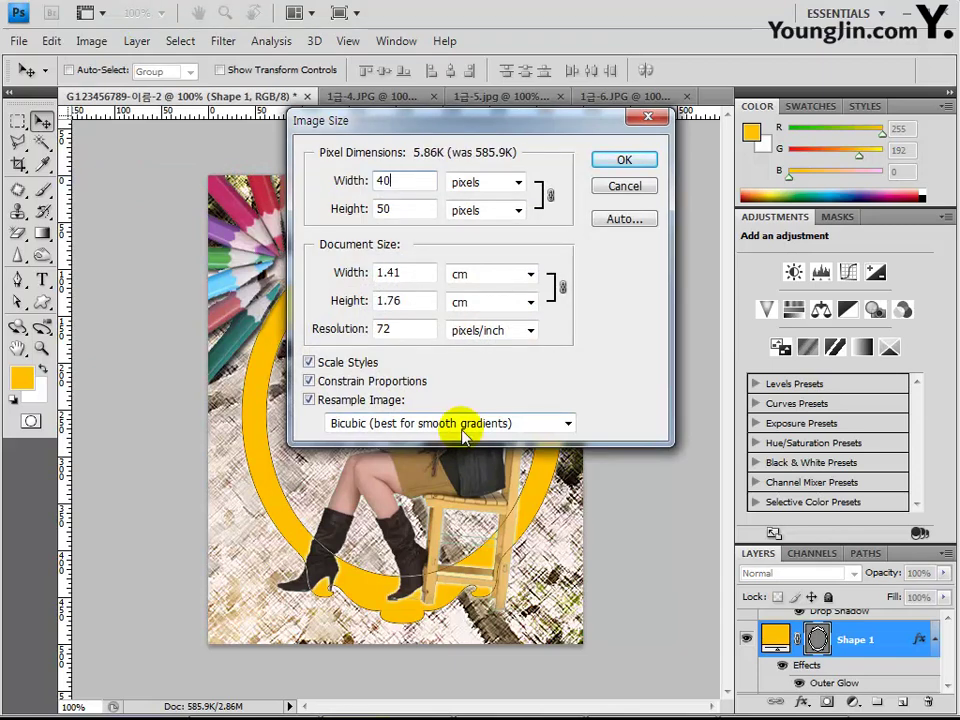
key(Return)
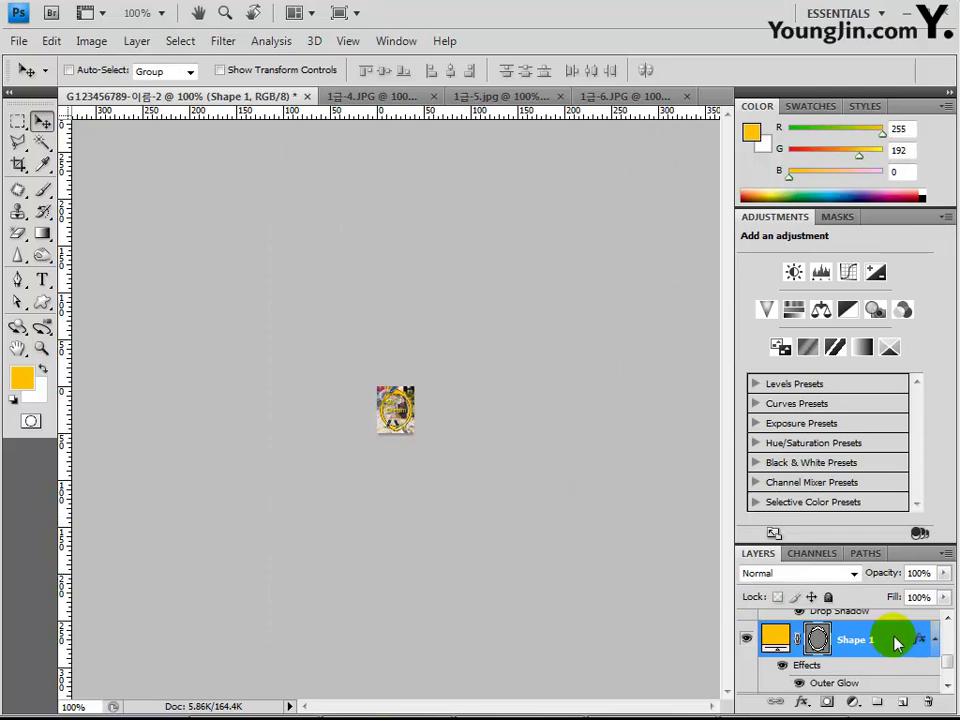
scroll(893, 650, up, 2)
scroll(890, 655, down, 4)
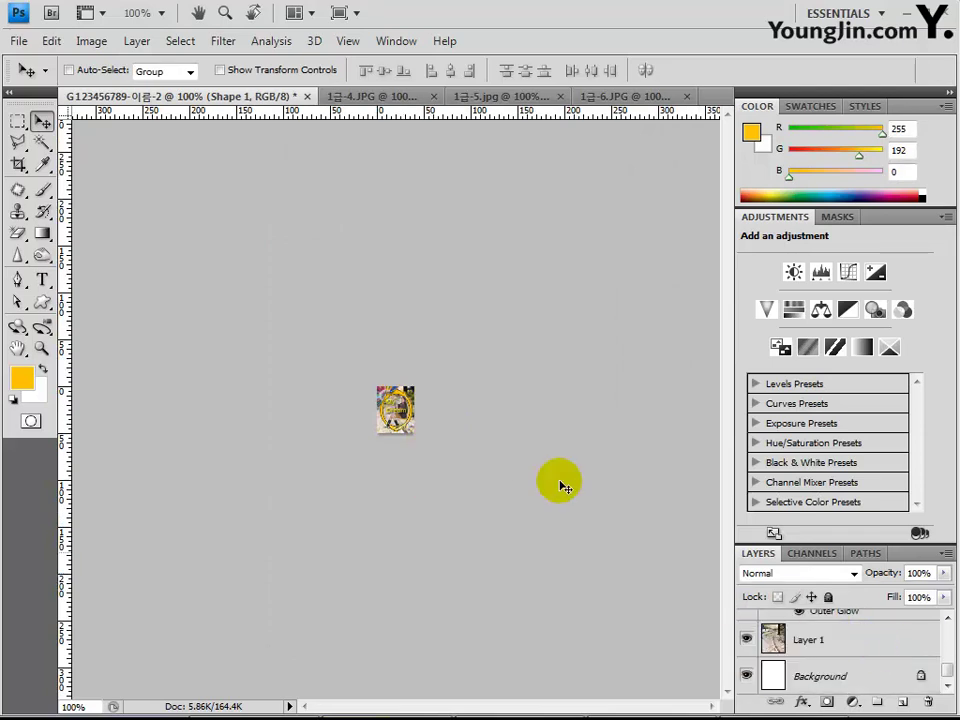